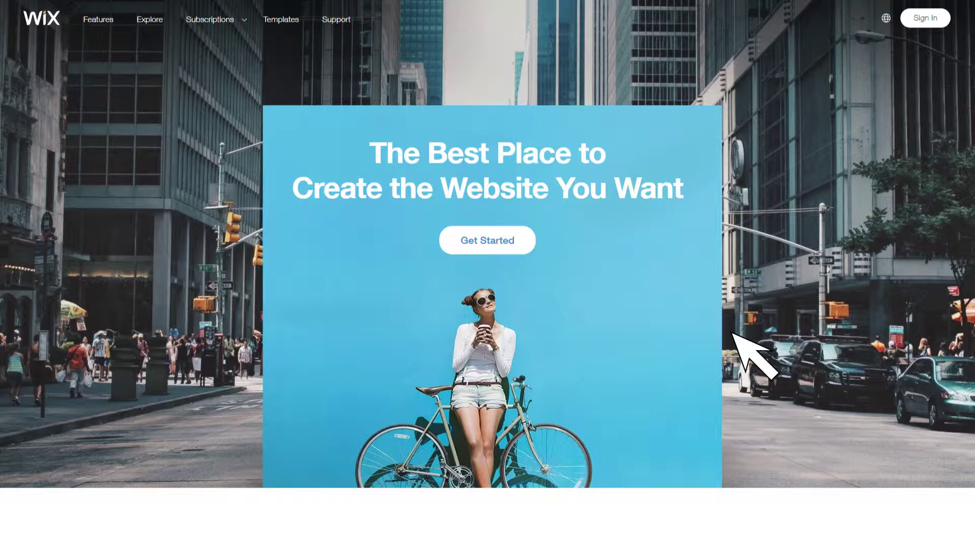
- Start a new Wix sign-up and enter the account e-mail address in both e-mail fields
{"action": "scroll", "coordinate": [732, 333], "scroll_direction": "down", "scroll_amount": 10}
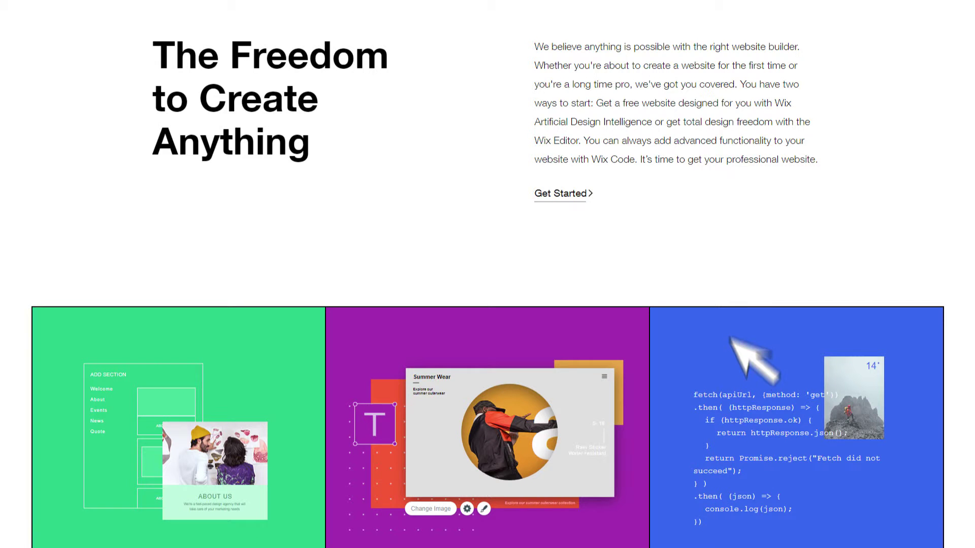
{"action": "scroll", "coordinate": [731, 341], "scroll_direction": "down", "scroll_amount": 5}
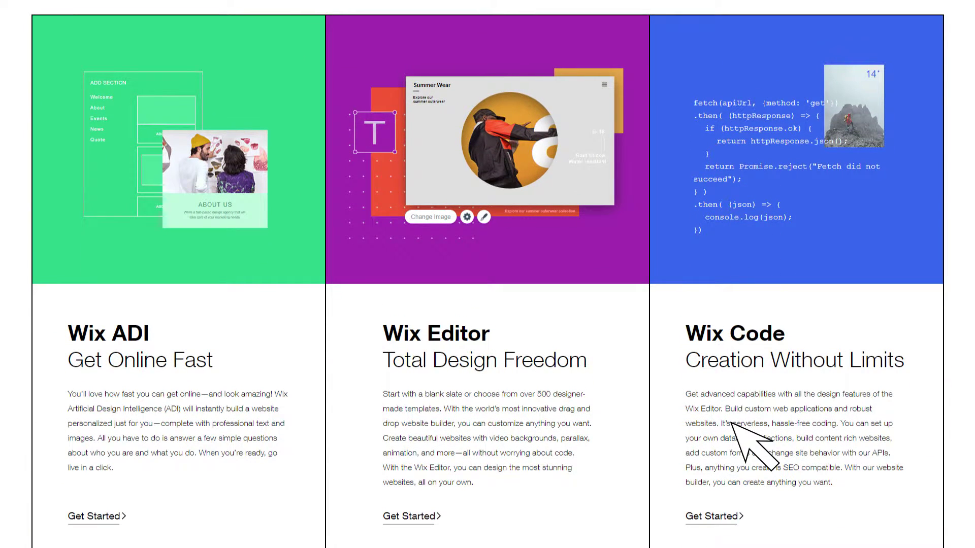
{"action": "scroll", "coordinate": [731, 424], "scroll_direction": "down", "scroll_amount": 10}
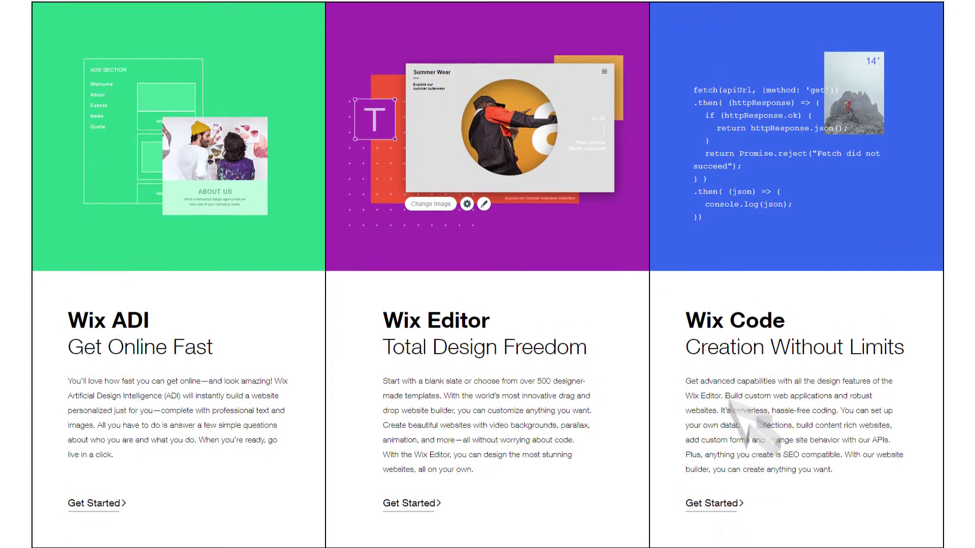
{"action": "scroll", "coordinate": [731, 35], "scroll_direction": "down", "scroll_amount": 1}
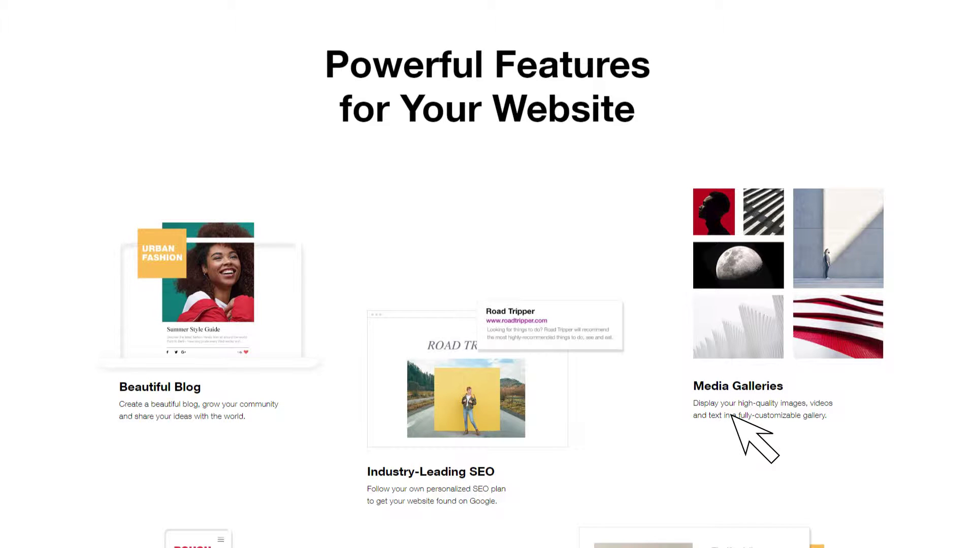
{"action": "scroll", "coordinate": [731, 414], "scroll_direction": "down", "scroll_amount": 15}
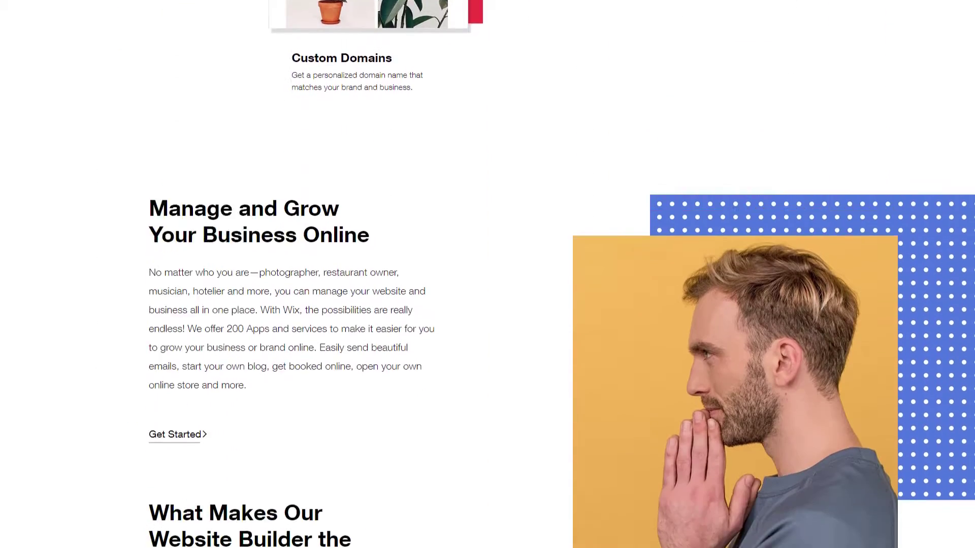
{"action": "scroll", "coordinate": [731, 414], "scroll_direction": "down", "scroll_amount": 3}
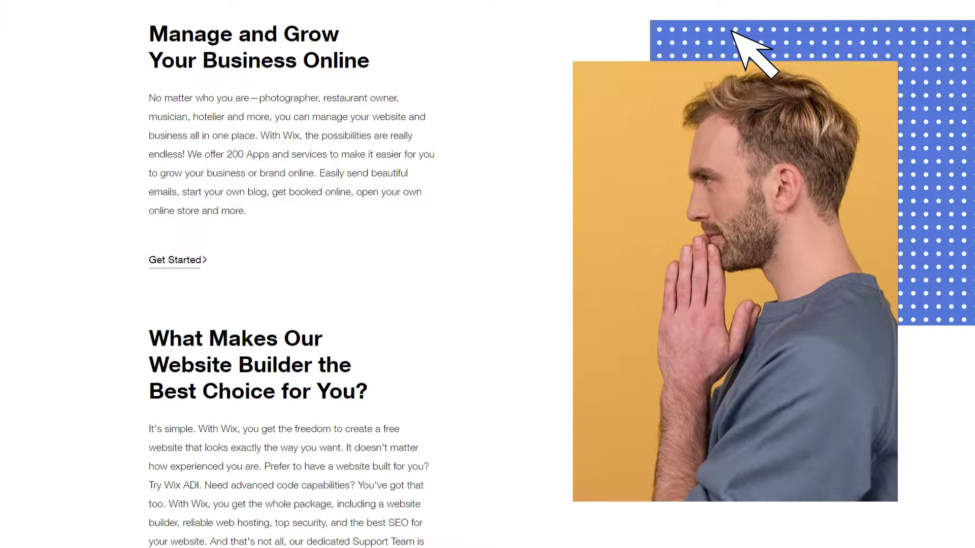
{"action": "scroll", "coordinate": [732, 32], "scroll_direction": "up", "scroll_amount": 15}
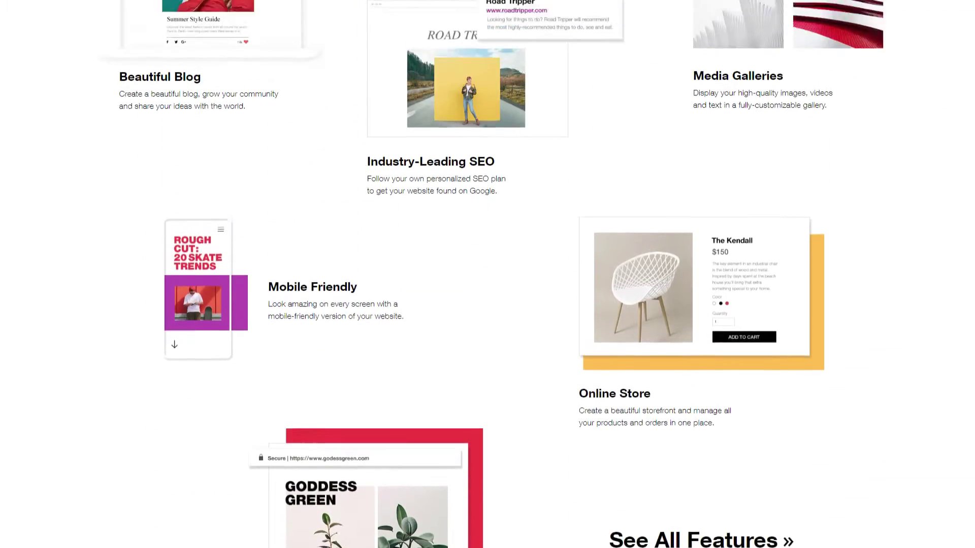
{"action": "scroll", "coordinate": [731, 51], "scroll_direction": "up", "scroll_amount": 5}
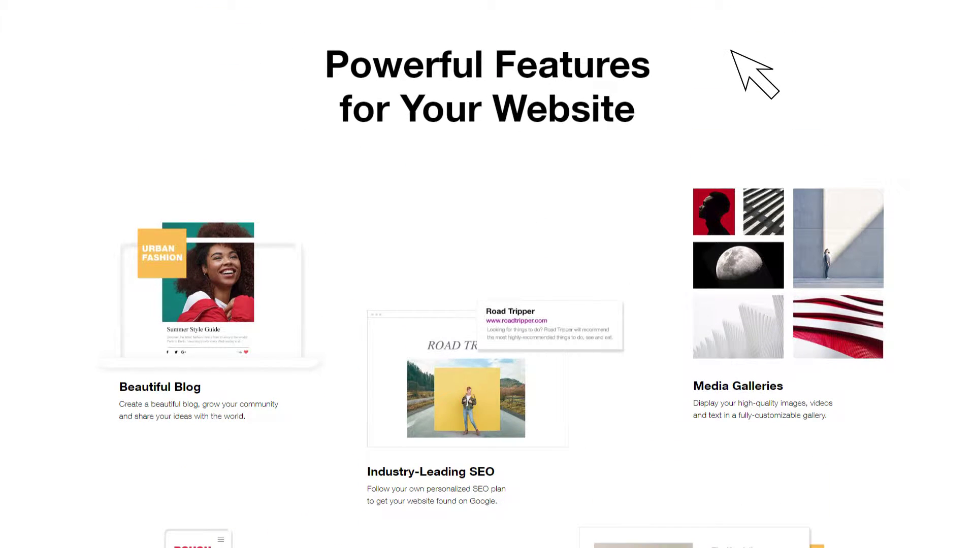
{"action": "scroll", "coordinate": [488, 274], "scroll_direction": "up", "scroll_amount": 15}
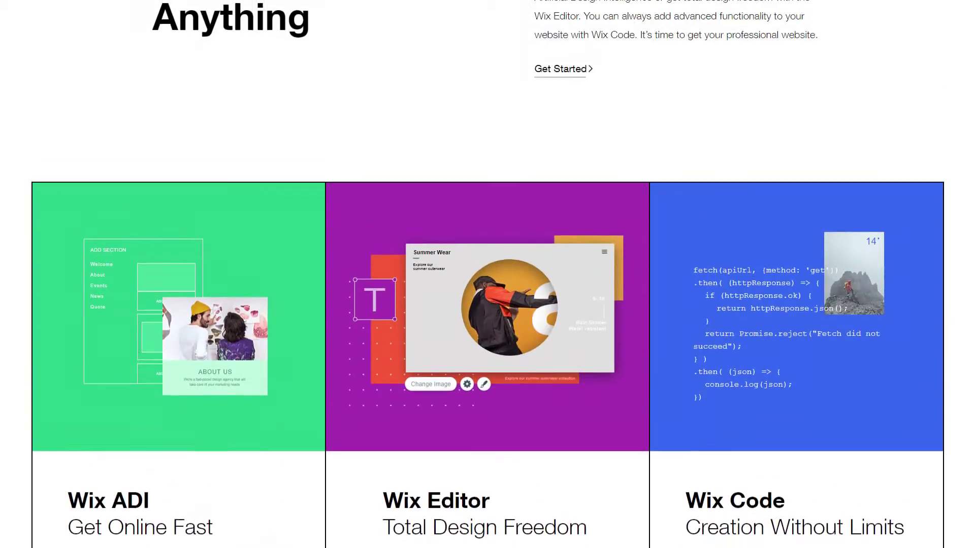
{"action": "scroll", "coordinate": [487, 274], "scroll_direction": "up", "scroll_amount": 12}
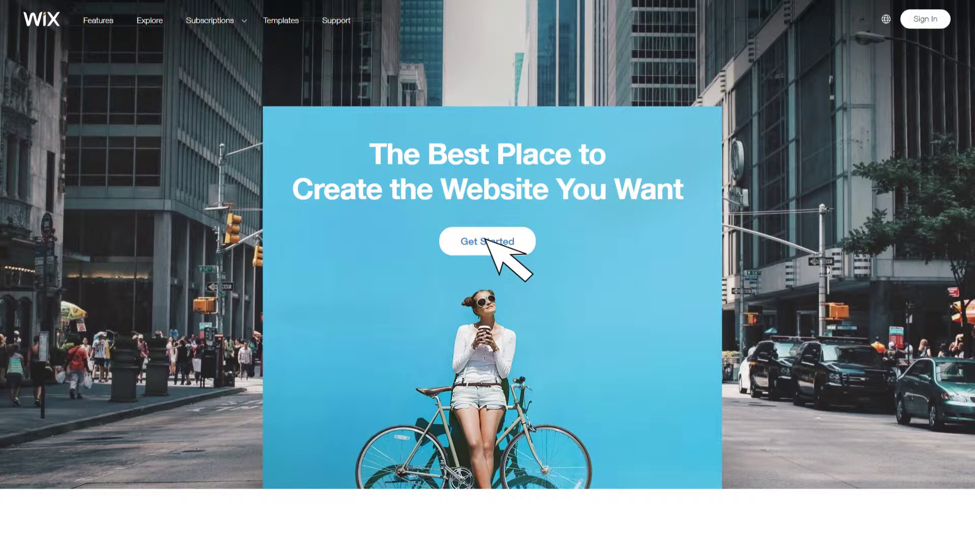
{"action": "left_click", "coordinate": [485, 241]}
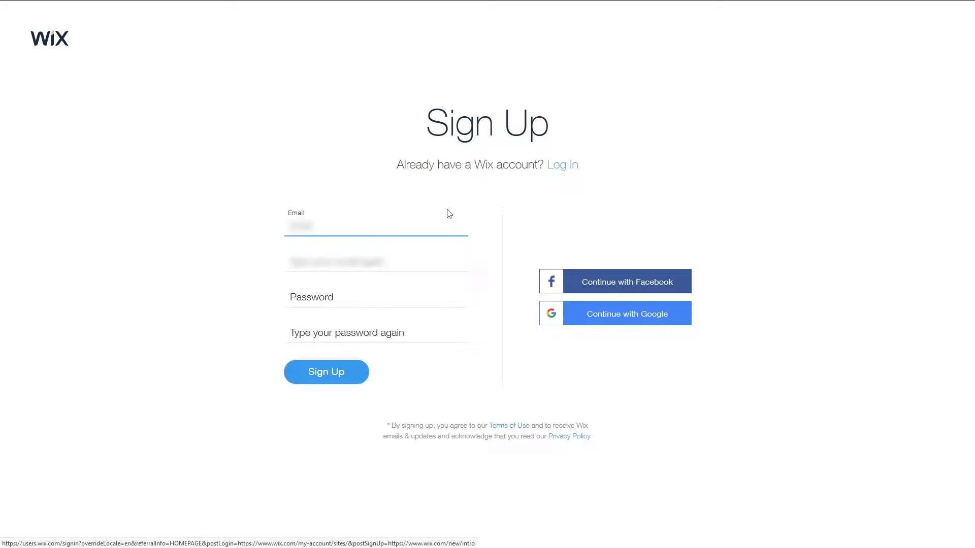
{"action": "type", "text": "unreadableemail@"}
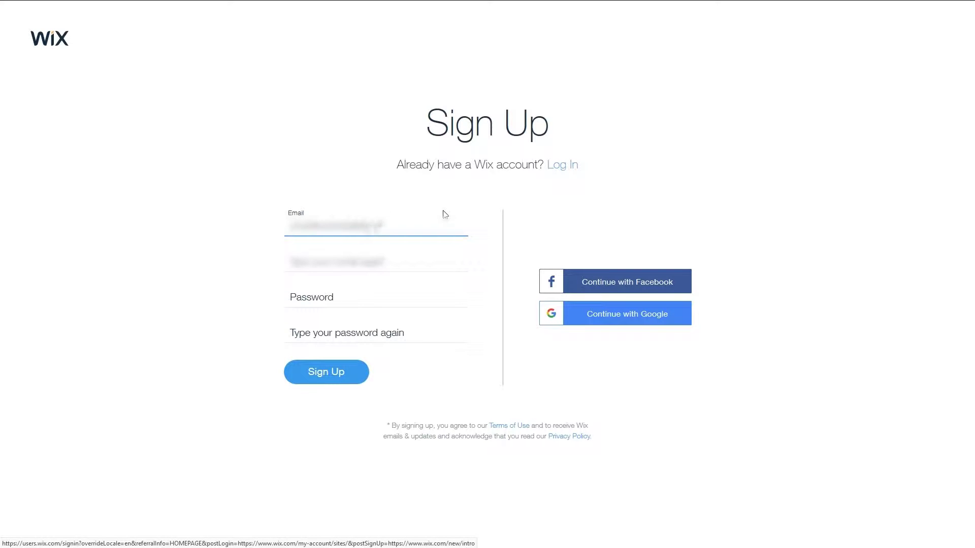
{"action": "type", "text": ".com"}
{"action": "key", "text": "Tab"}
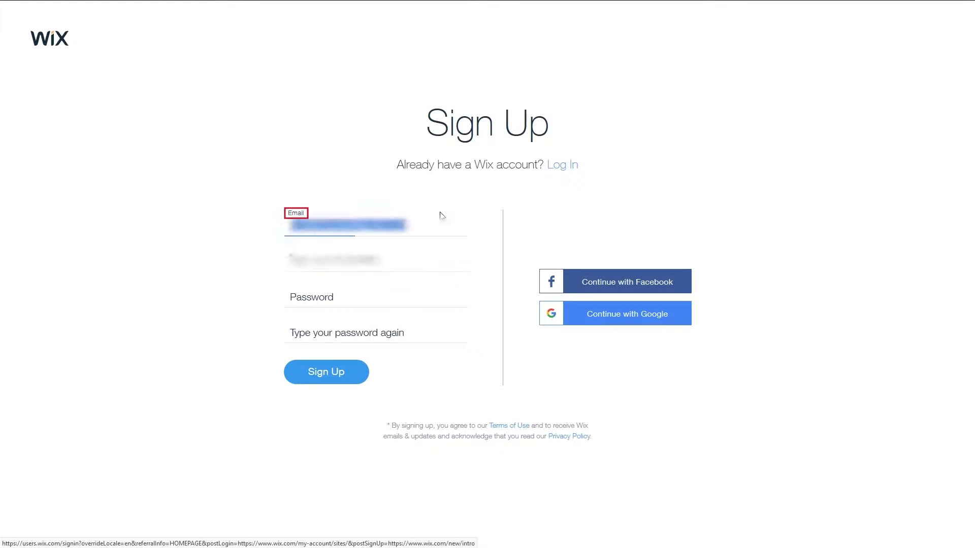
{"action": "key", "text": "ctrl+v"}
{"action": "key", "text": "Tab"}
- Enter and confirm the account password, create the account, and skip the getting-started questions
{"action": "type", "text": "•••••••"}
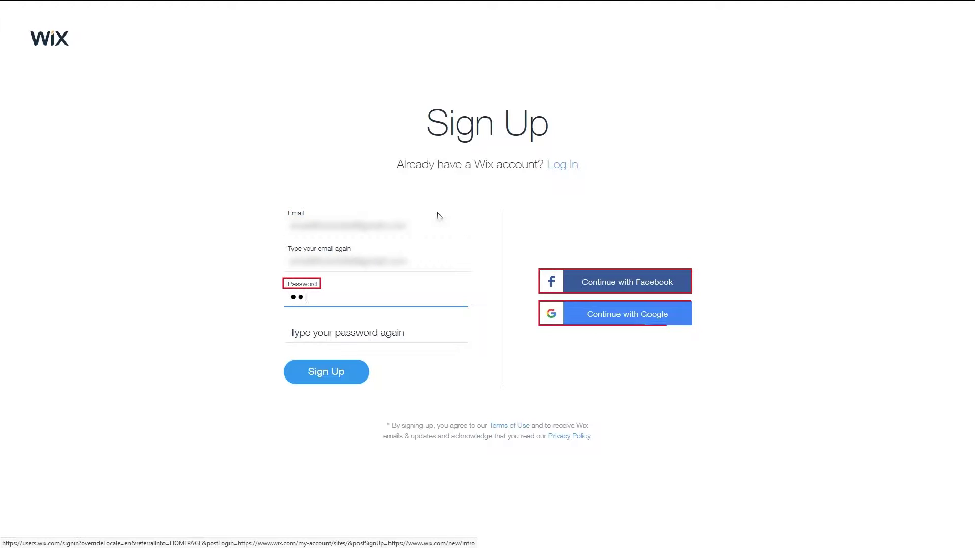
{"action": "type", "text": "••"}
{"action": "key", "text": "Tab"}
{"action": "type", "text": "••"}
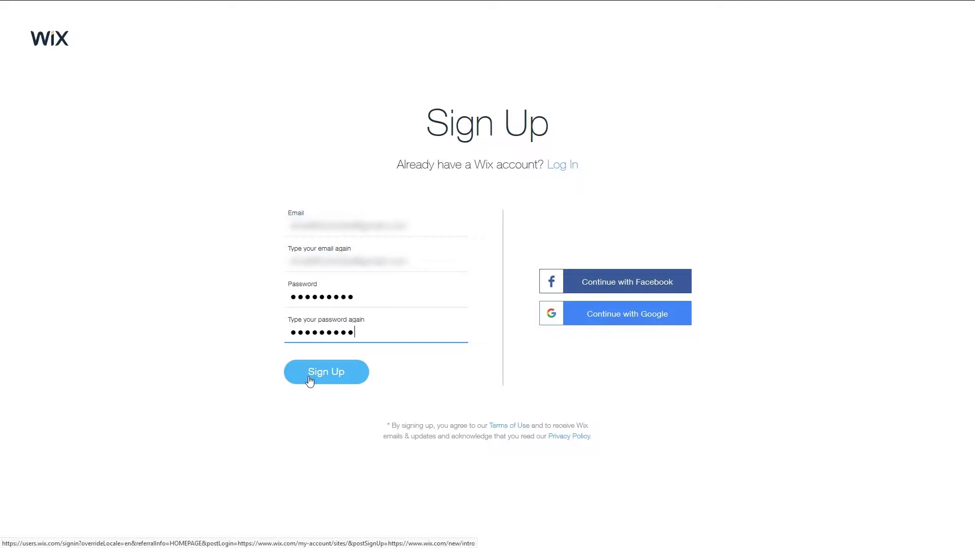
{"action": "left_click", "coordinate": [309, 380]}
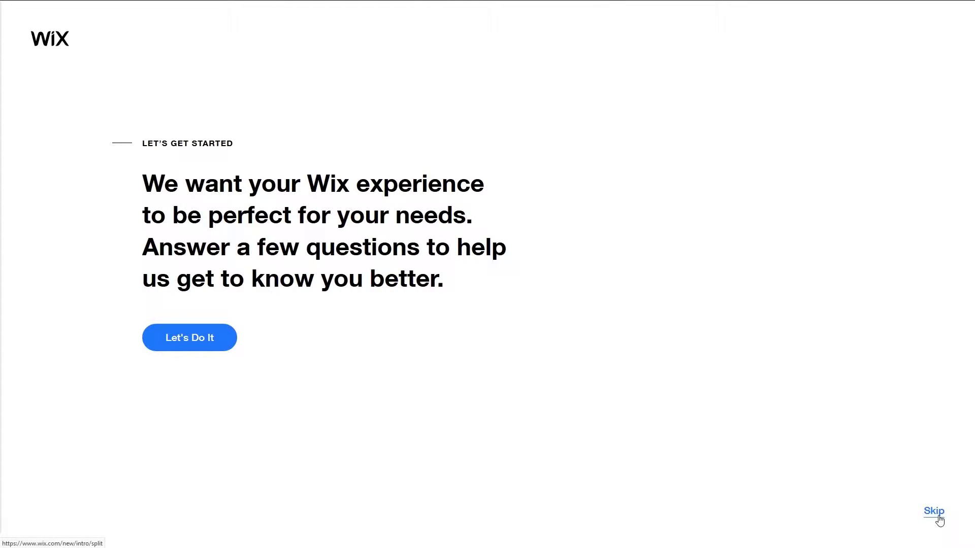
{"action": "left_click", "coordinate": [939, 517]}
- Choose to start from a template and browse pages 3 and 5 of the gallery
{"action": "left_click", "coordinate": [712, 378]}
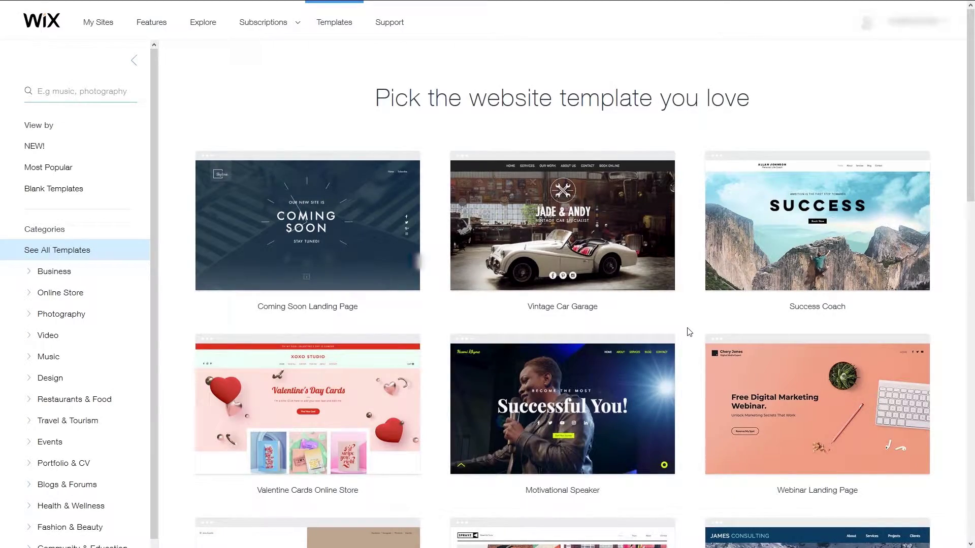
{"action": "scroll", "coordinate": [693, 331], "scroll_direction": "down", "scroll_amount": 8}
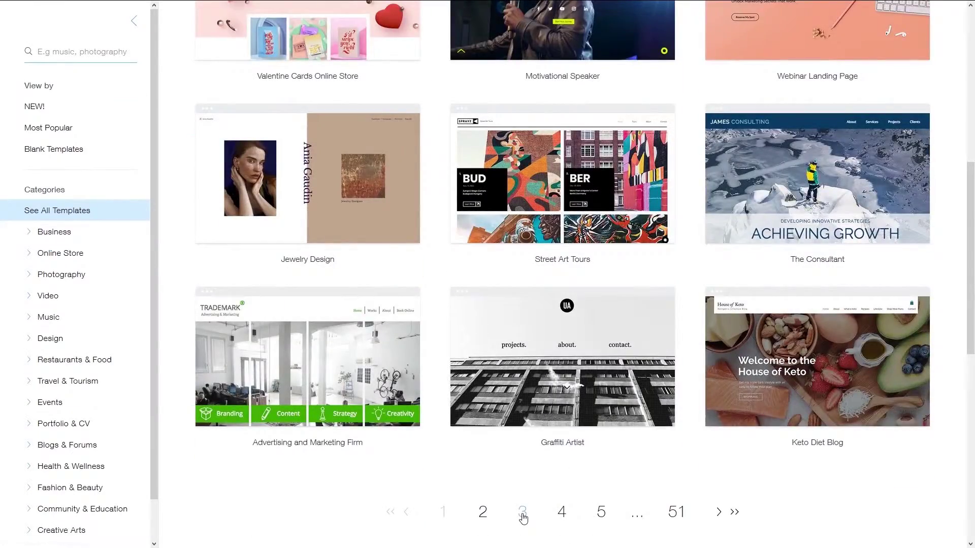
{"action": "left_click", "coordinate": [523, 512]}
{"action": "scroll", "coordinate": [675, 451], "scroll_direction": "down", "scroll_amount": 10}
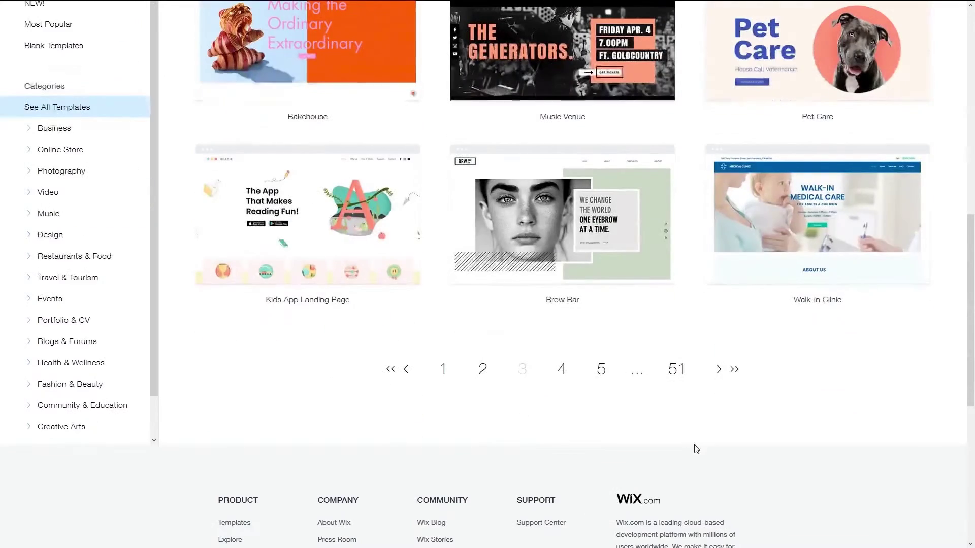
{"action": "left_click", "coordinate": [607, 374]}
{"action": "scroll", "coordinate": [668, 373], "scroll_direction": "down", "scroll_amount": 10}
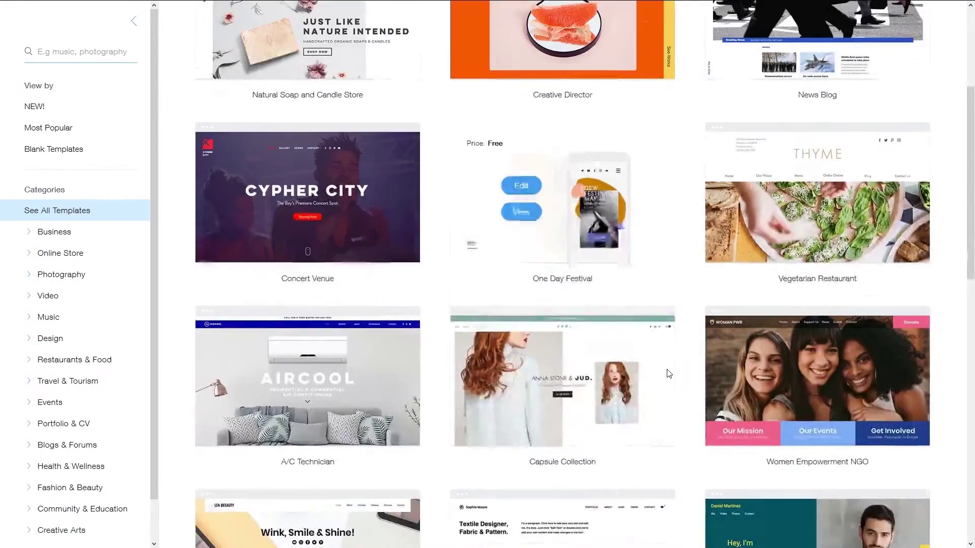
{"action": "mouse_move", "coordinate": [671, 376]}
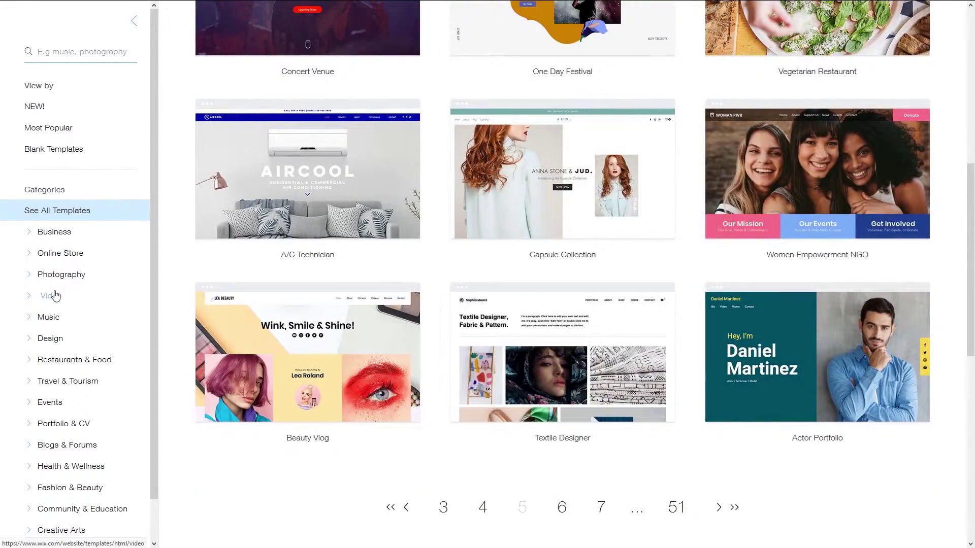
- Filter the gallery to Photography, then Commercial & Editorial, then Video templates
{"action": "left_click", "coordinate": [57, 274]}
{"action": "scroll", "coordinate": [459, 340], "scroll_direction": "down", "scroll_amount": 1}
{"action": "scroll", "coordinate": [459, 339], "scroll_direction": "down", "scroll_amount": 3}
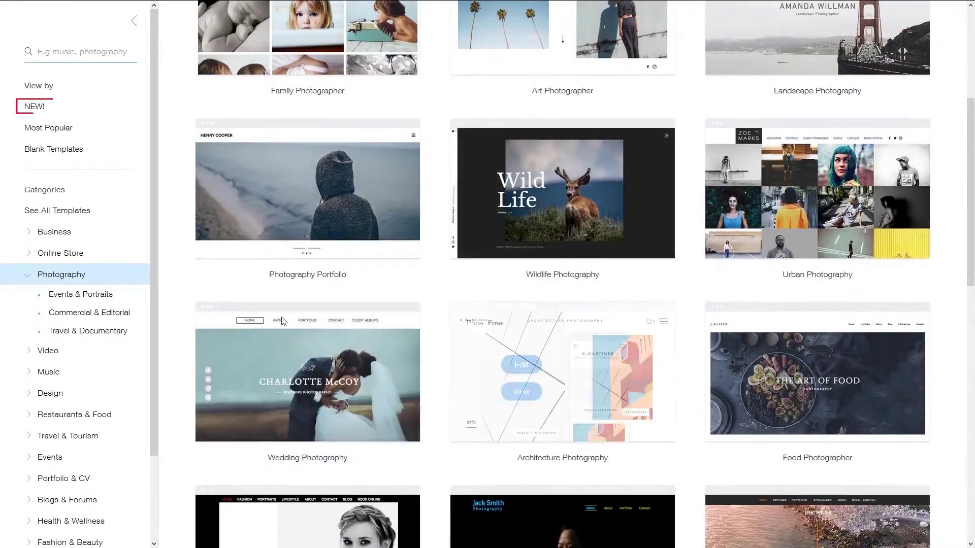
{"action": "left_click", "coordinate": [108, 312]}
{"action": "scroll", "coordinate": [440, 314], "scroll_direction": "down", "scroll_amount": 3}
{"action": "scroll", "coordinate": [438, 312], "scroll_direction": "down", "scroll_amount": 4}
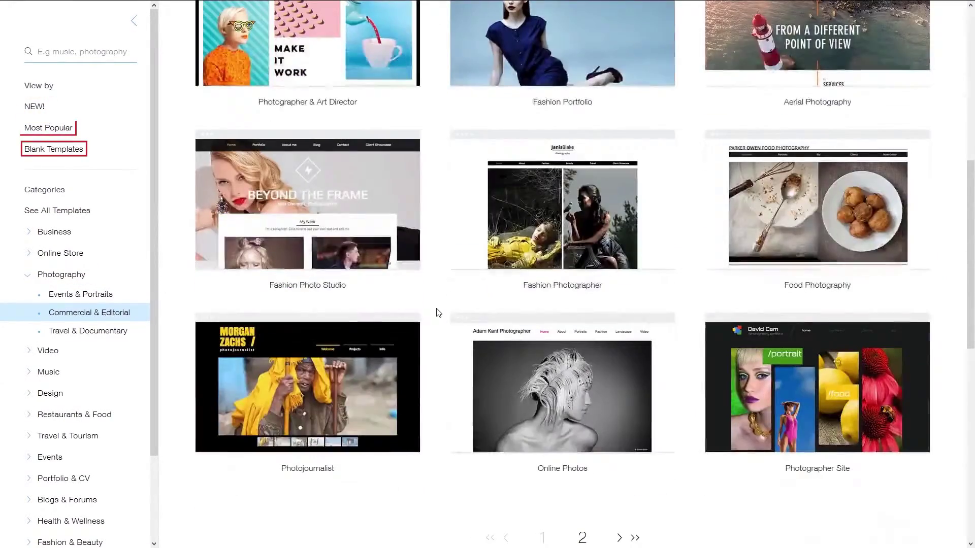
{"action": "left_click", "coordinate": [56, 352]}
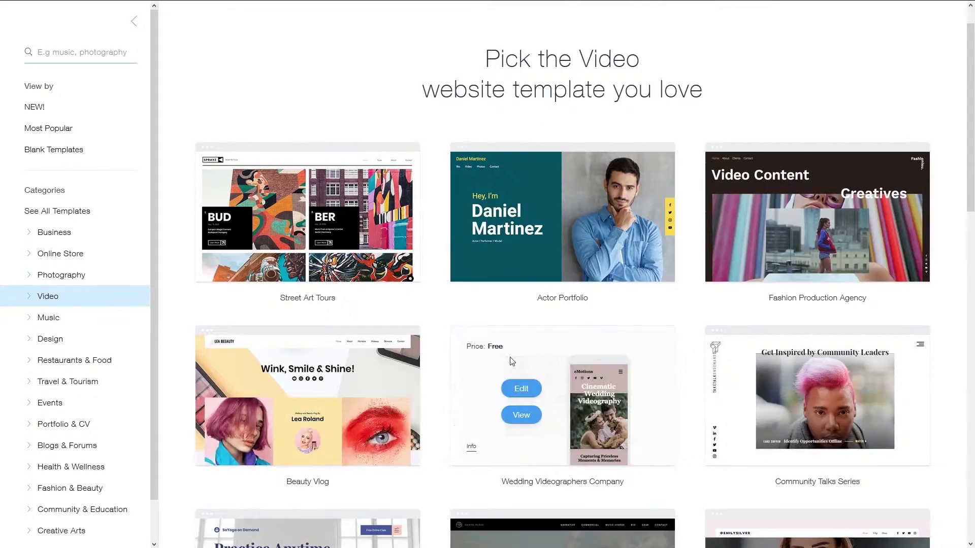
{"action": "scroll", "coordinate": [509, 358], "scroll_direction": "down", "scroll_amount": 10}
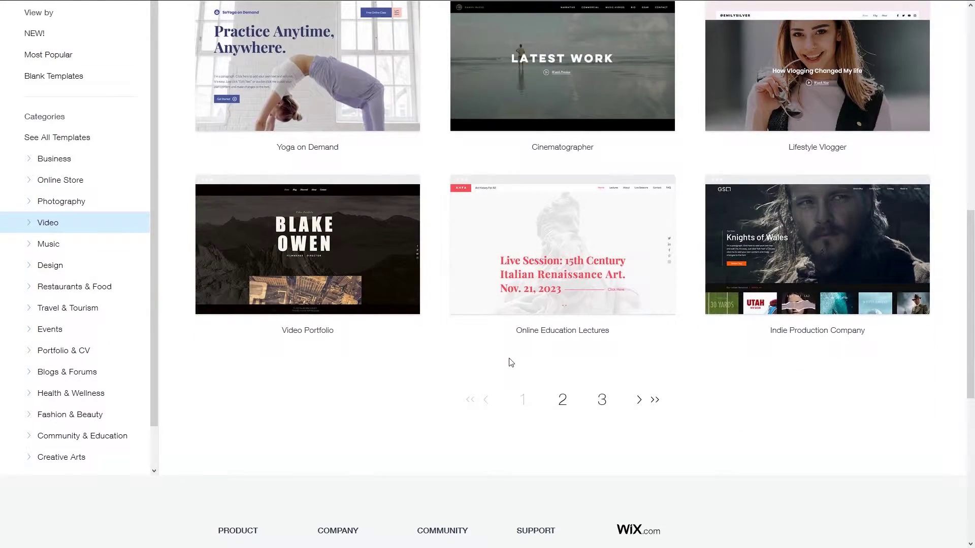
{"action": "scroll", "coordinate": [511, 361], "scroll_direction": "up", "scroll_amount": 5}
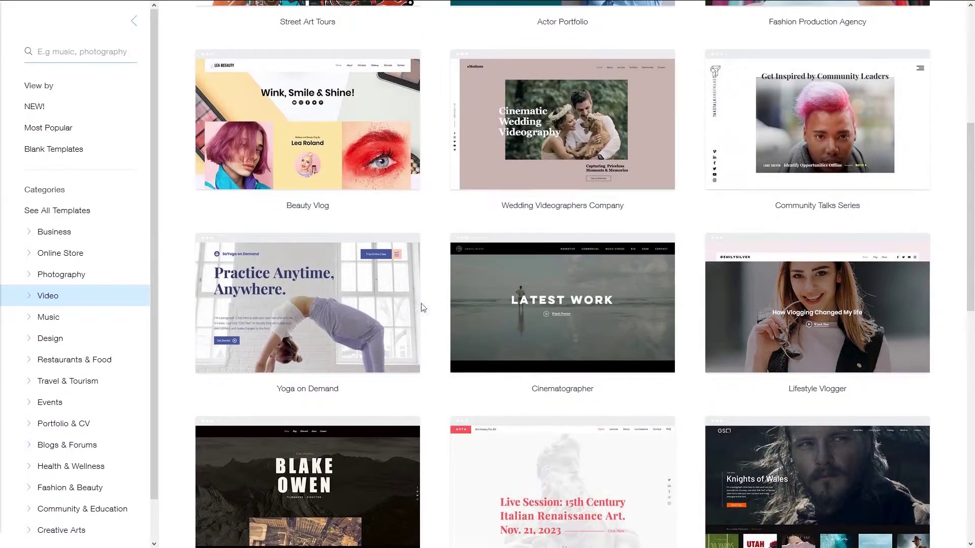
{"action": "left_click", "coordinate": [87, 53]}
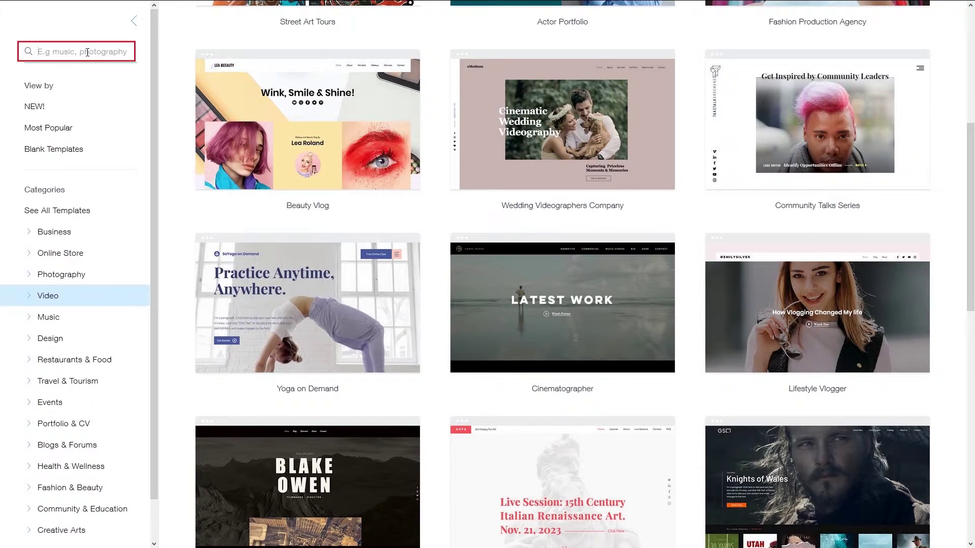
- Search the templates for 'art', then return to Commercial & Editorial photography templates
{"action": "type", "text": "art"}
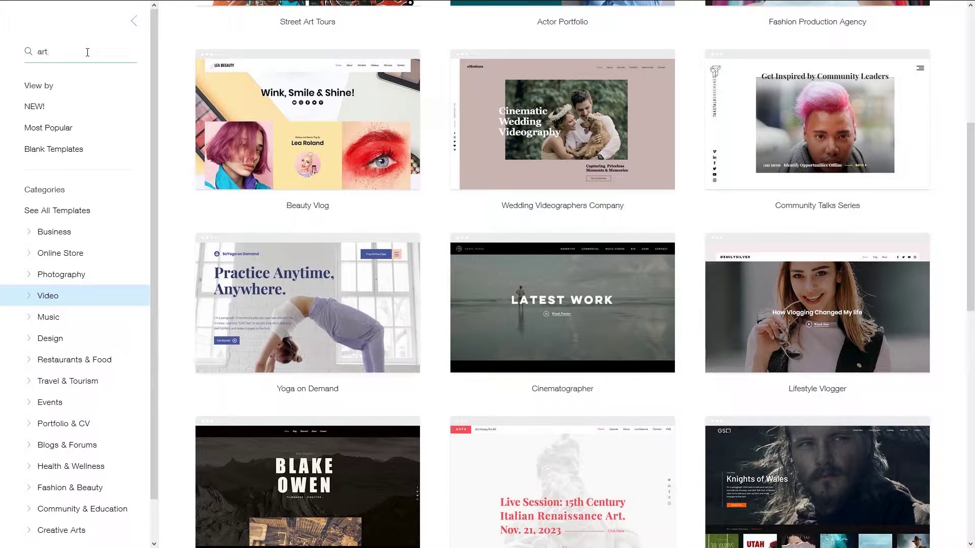
{"action": "key", "text": "Return"}
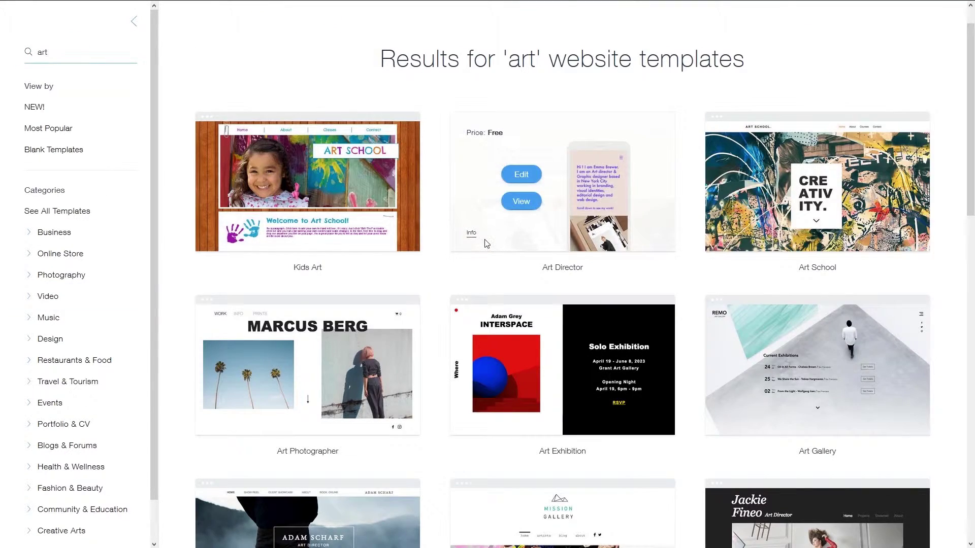
{"action": "scroll", "coordinate": [484, 244], "scroll_direction": "down", "scroll_amount": 4}
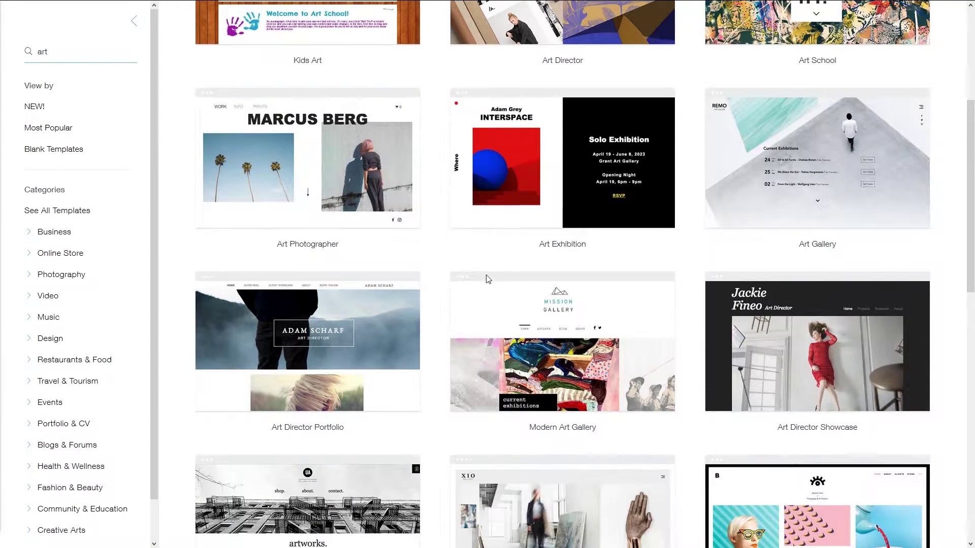
{"action": "scroll", "coordinate": [487, 279], "scroll_direction": "down", "scroll_amount": 4}
{"action": "left_click", "coordinate": [82, 275]}
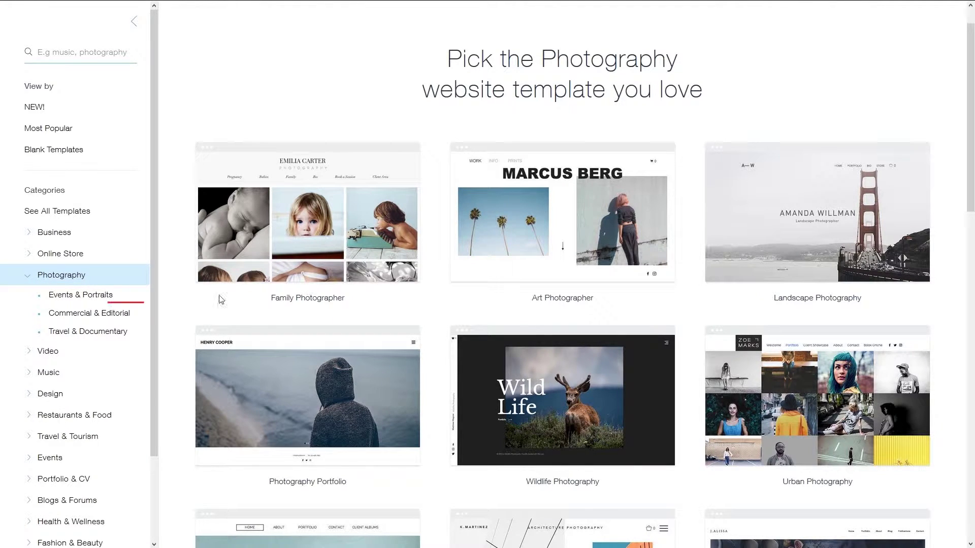
{"action": "left_click", "coordinate": [115, 314]}
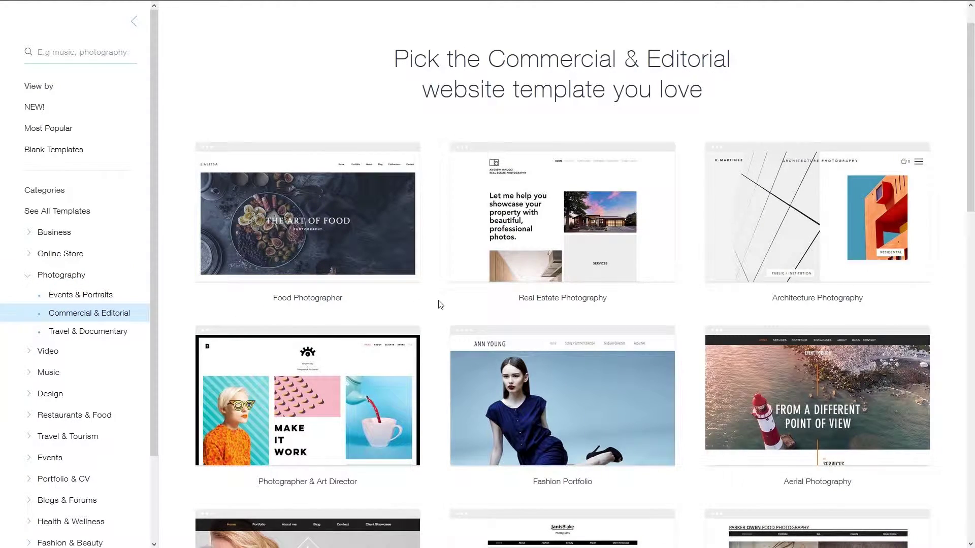
- Check the Online Photos template's details, then open its live preview
{"action": "scroll", "coordinate": [442, 305], "scroll_direction": "down", "scroll_amount": 3}
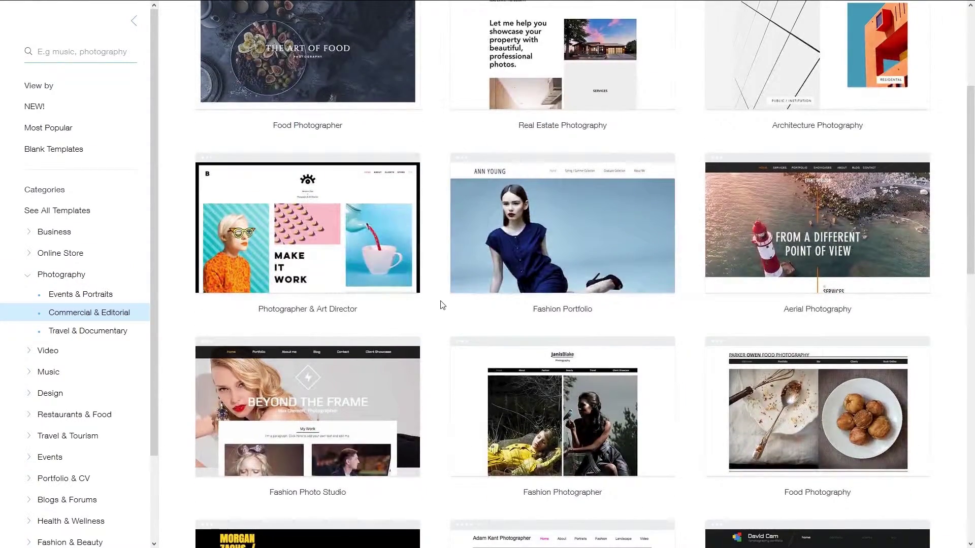
{"action": "scroll", "coordinate": [442, 305], "scroll_direction": "down", "scroll_amount": 4}
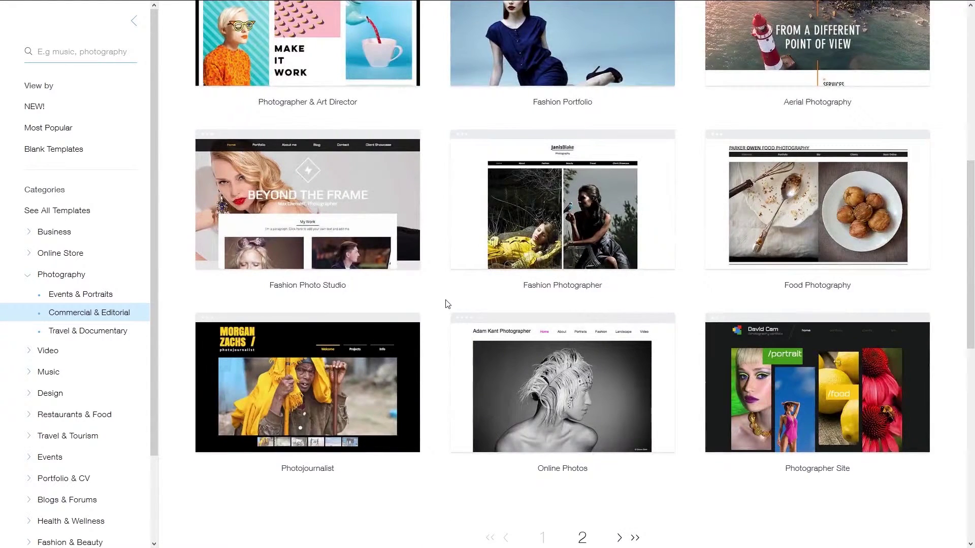
{"action": "scroll", "coordinate": [446, 303], "scroll_direction": "down", "scroll_amount": 3}
{"action": "mouse_move", "coordinate": [573, 280]}
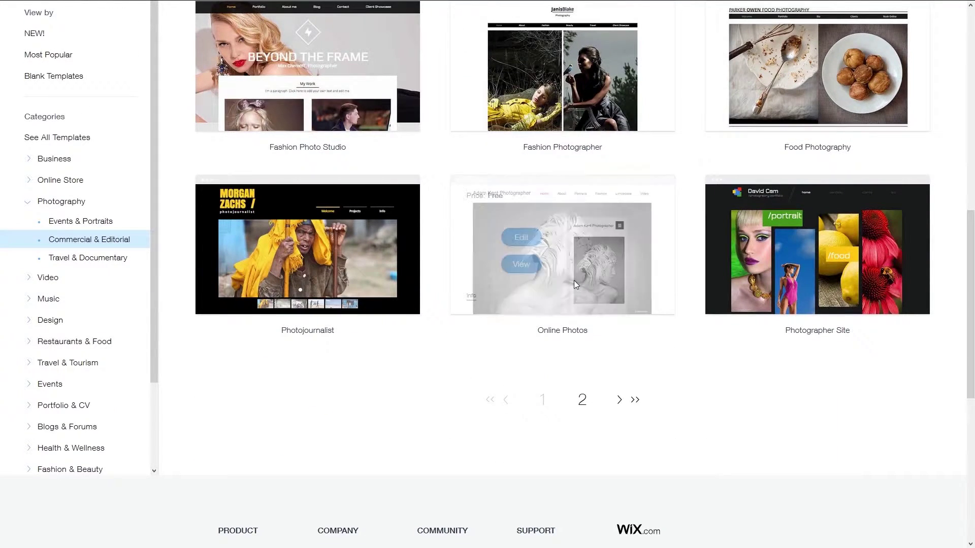
{"action": "left_click", "coordinate": [472, 300]}
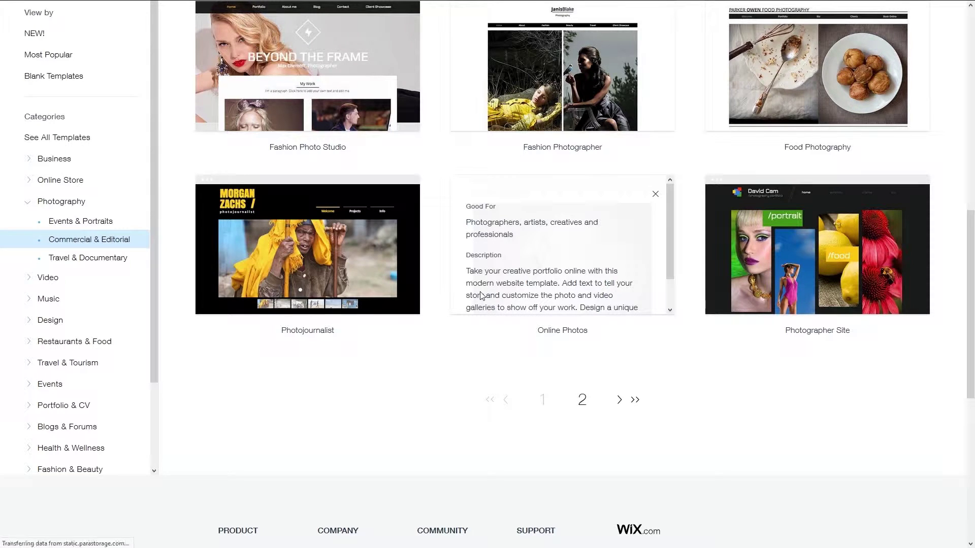
{"action": "scroll", "coordinate": [481, 294], "scroll_direction": "down", "scroll_amount": 1}
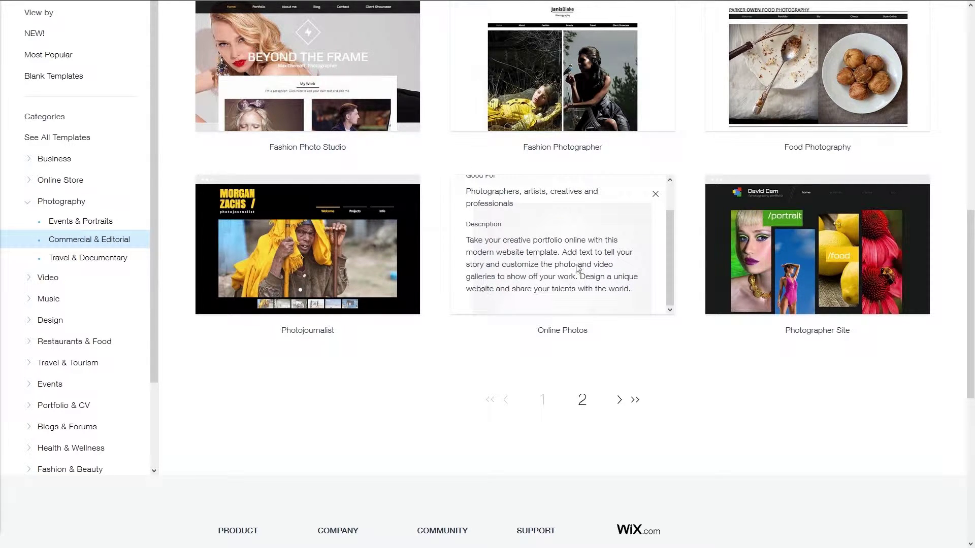
{"action": "left_click", "coordinate": [655, 194]}
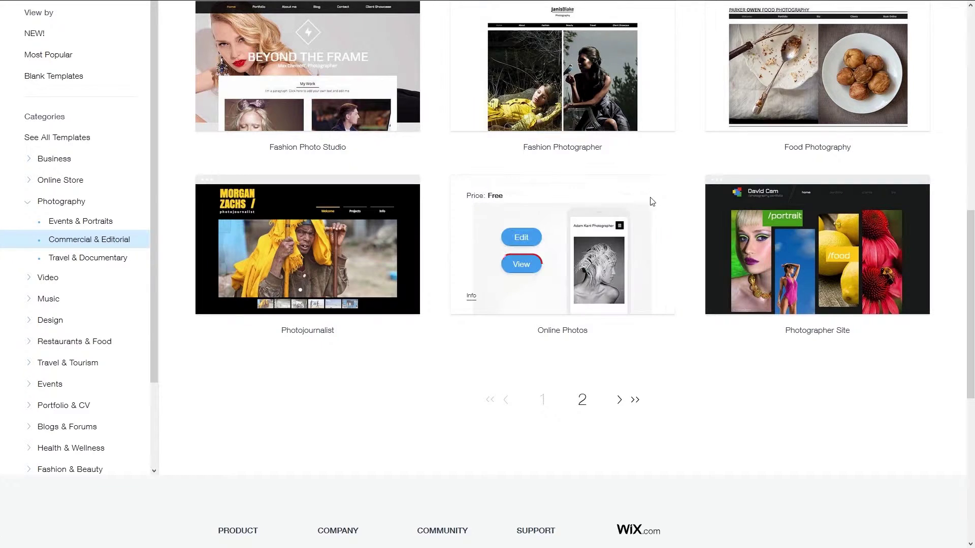
{"action": "left_click", "coordinate": [522, 263]}
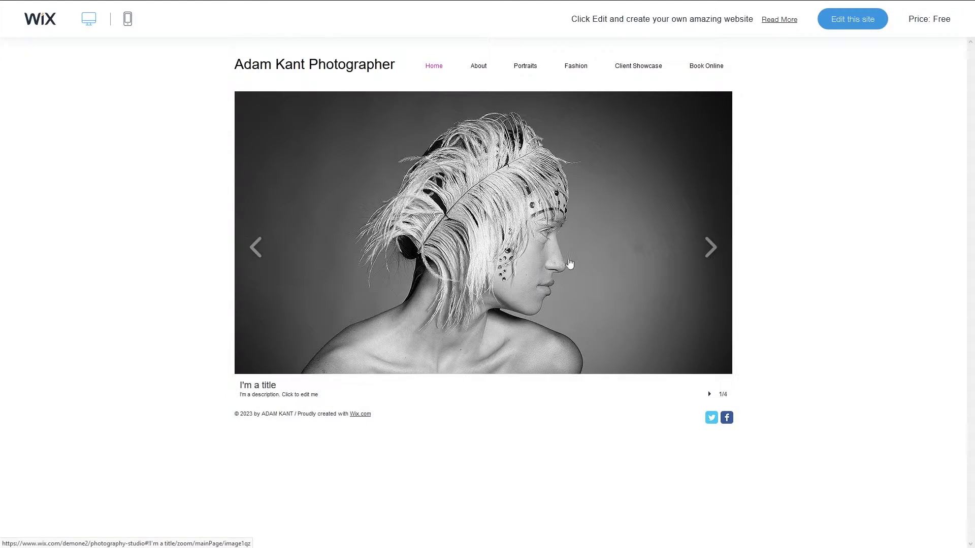
{"action": "left_click", "coordinate": [681, 251]}
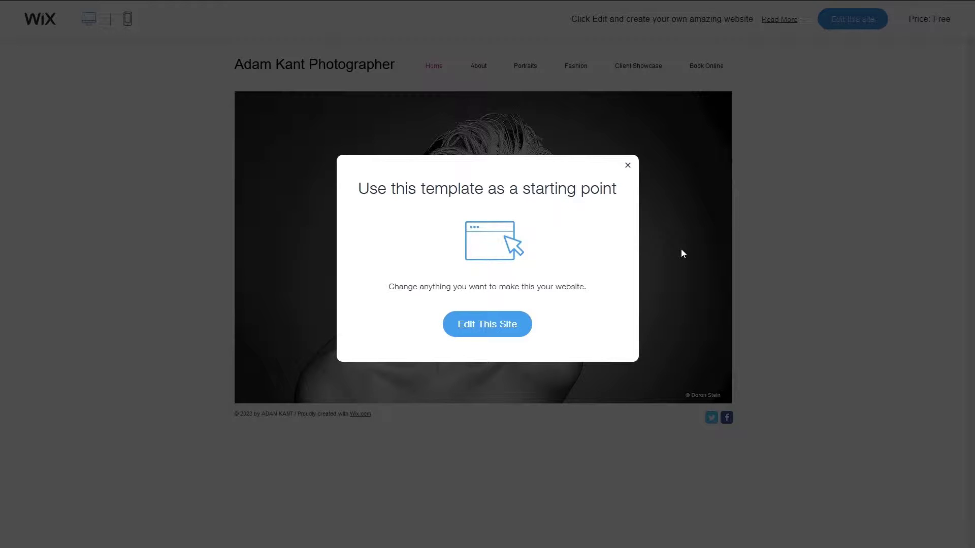
{"action": "left_click", "coordinate": [628, 166]}
{"action": "left_click", "coordinate": [477, 73]}
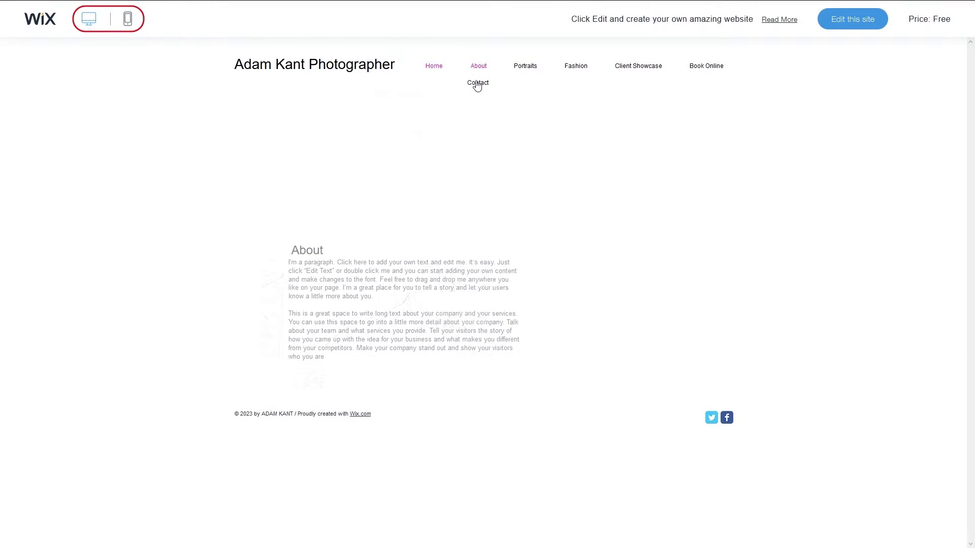
{"action": "left_click", "coordinate": [579, 73]}
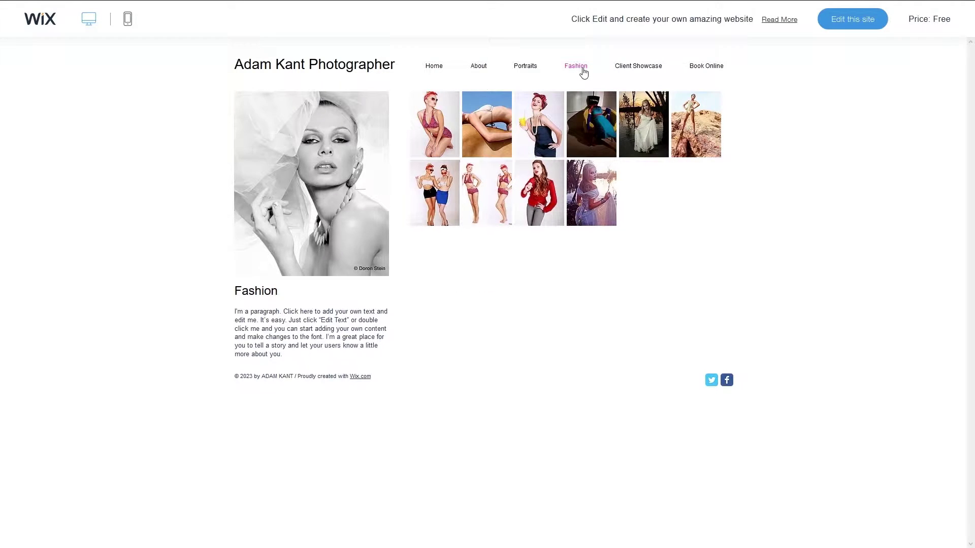
{"action": "left_click", "coordinate": [638, 67]}
{"action": "left_click", "coordinate": [699, 69]}
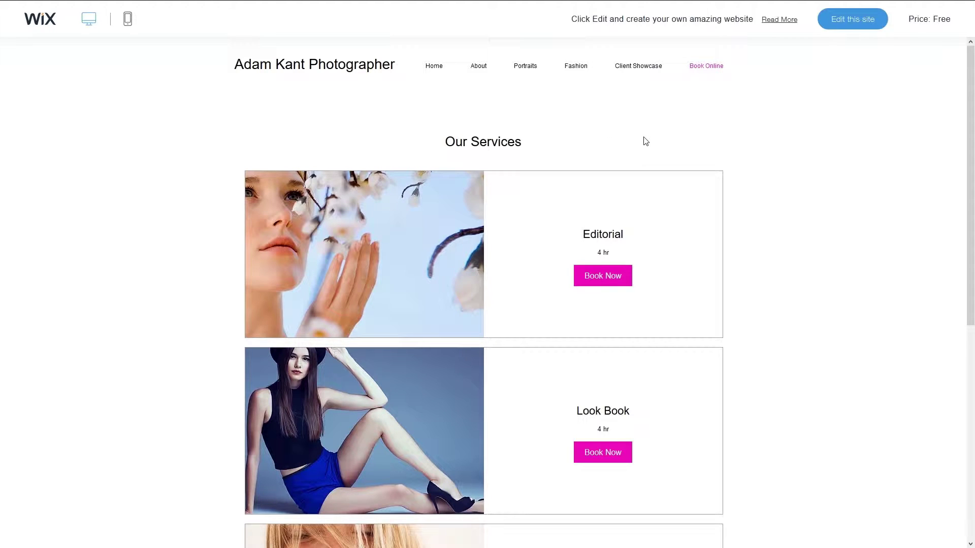
{"action": "left_click", "coordinate": [128, 18]}
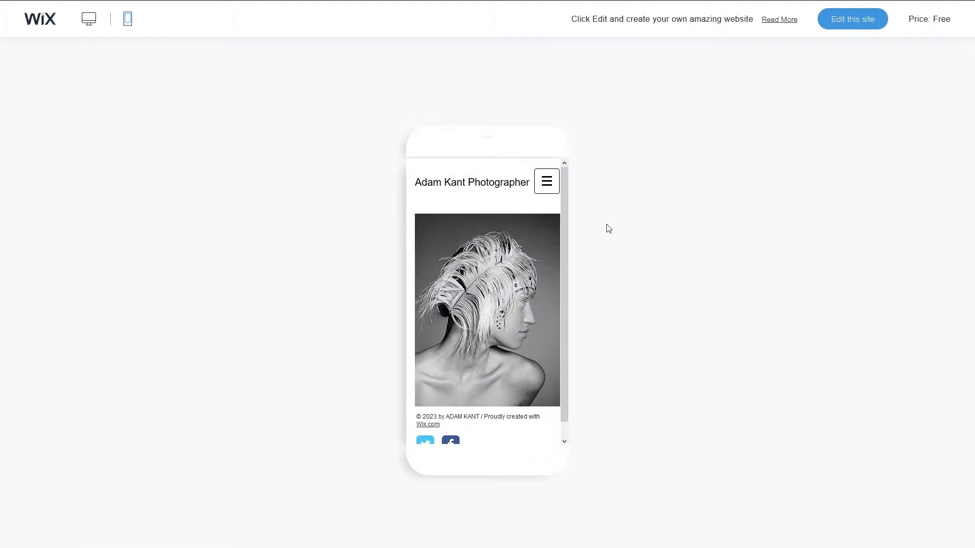
{"action": "scroll", "coordinate": [538, 224], "scroll_direction": "down", "scroll_amount": 1}
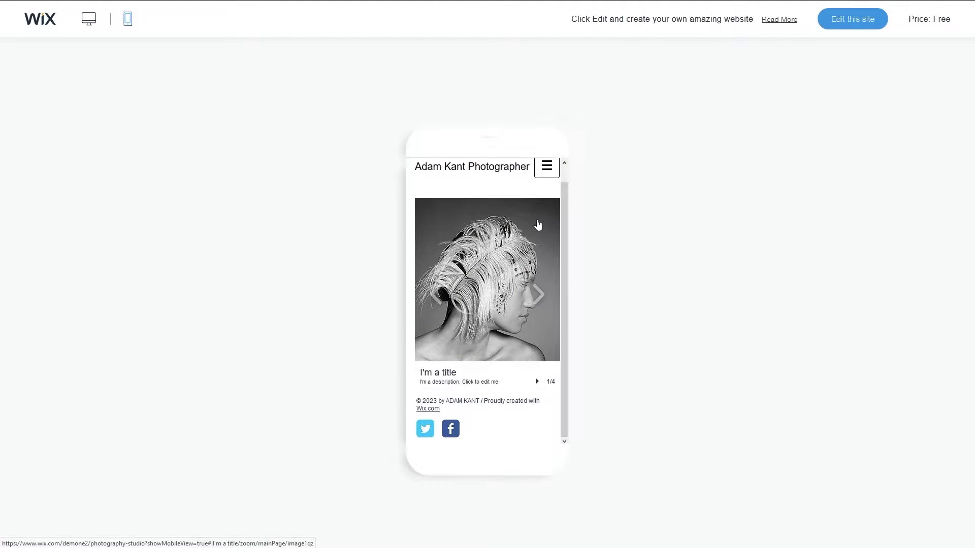
{"action": "left_click", "coordinate": [545, 170]}
{"action": "left_click", "coordinate": [494, 273]}
{"action": "scroll", "coordinate": [495, 277], "scroll_direction": "down", "scroll_amount": 10}
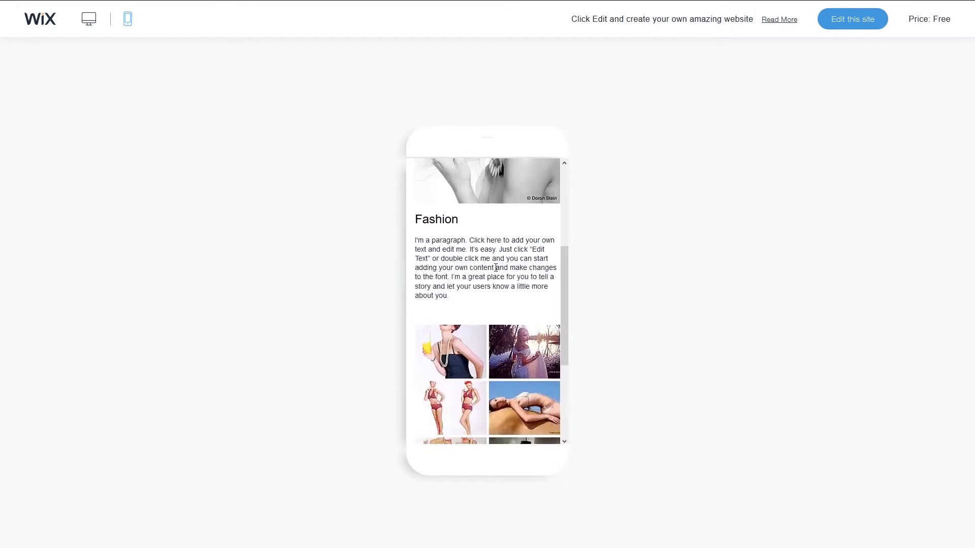
{"action": "scroll", "coordinate": [538, 295], "scroll_direction": "up", "scroll_amount": 10}
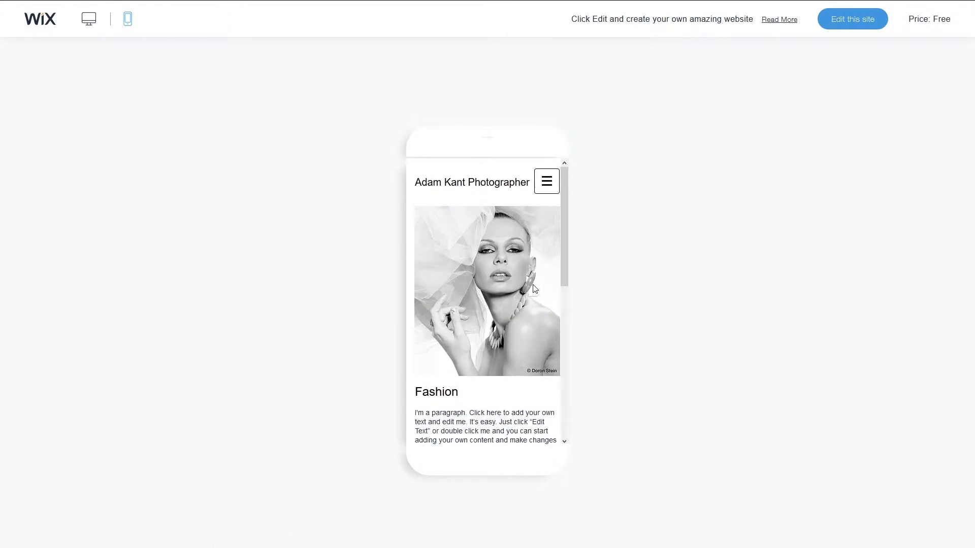
{"action": "left_click", "coordinate": [547, 182]}
{"action": "left_click", "coordinate": [503, 313]}
{"action": "scroll", "coordinate": [504, 315], "scroll_direction": "down", "scroll_amount": 10}
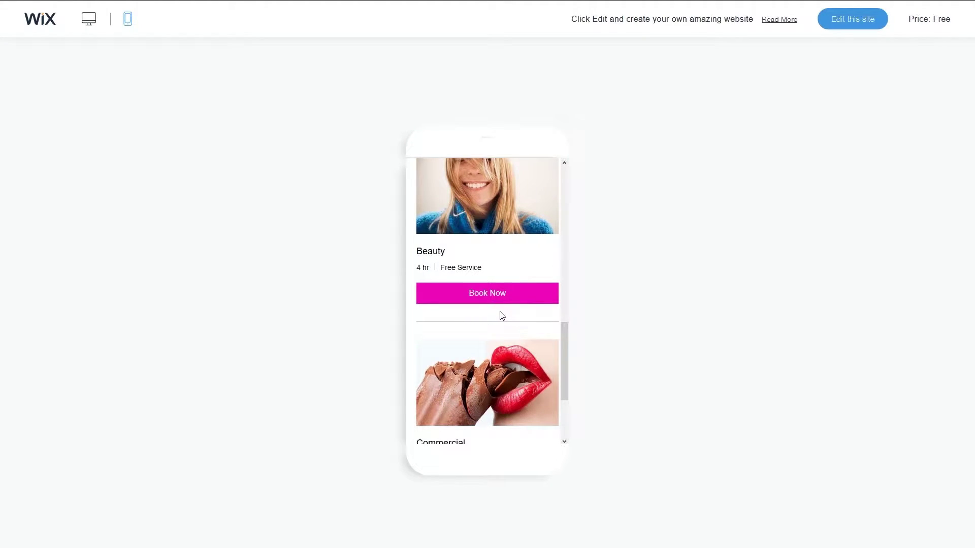
{"action": "scroll", "coordinate": [501, 316], "scroll_direction": "up", "scroll_amount": 2}
{"action": "left_click", "coordinate": [89, 19]}
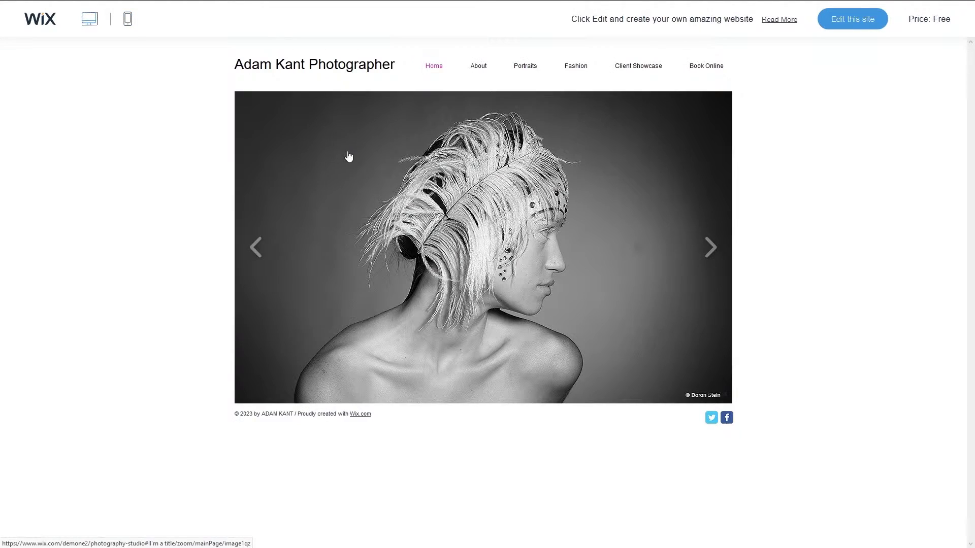
{"action": "mouse_move", "coordinate": [372, 165]}
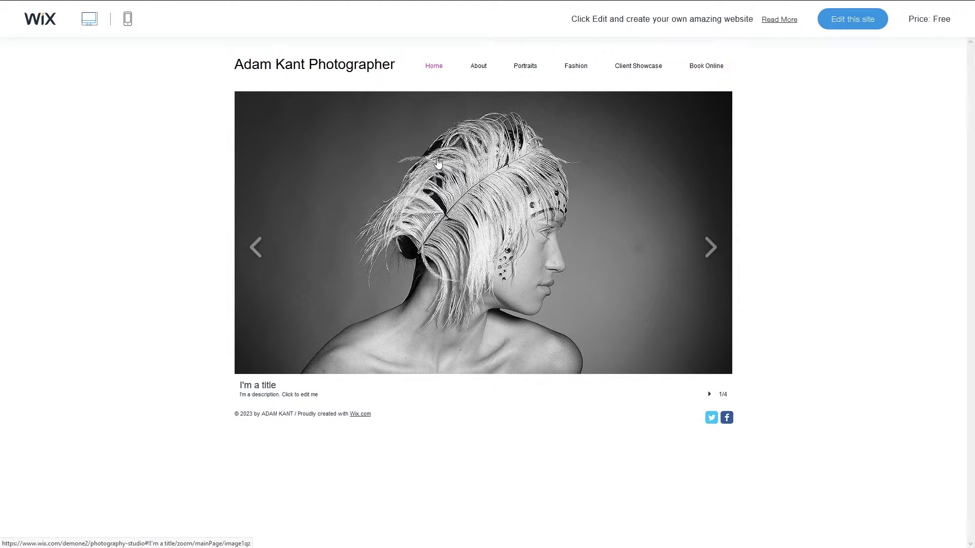
{"action": "mouse_move", "coordinate": [79, 3]}
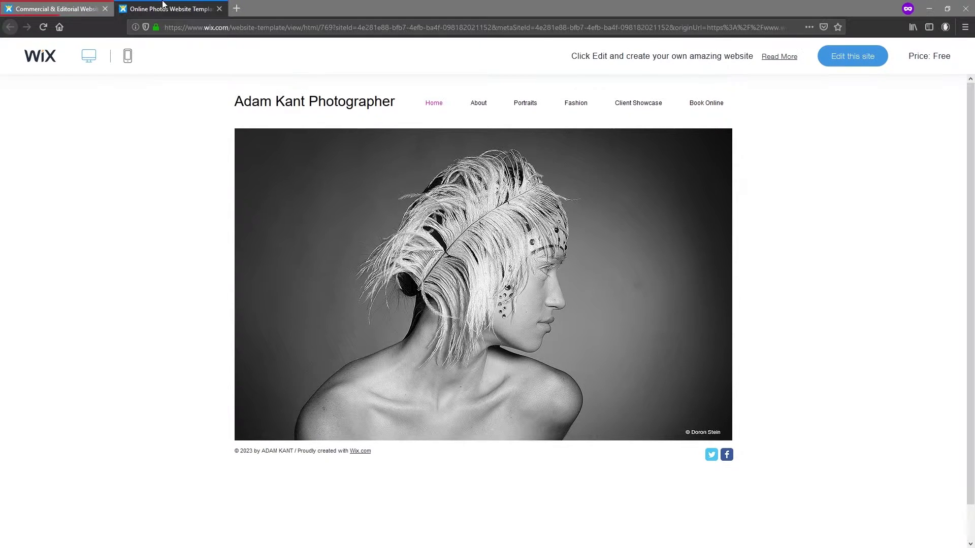
{"action": "left_click", "coordinate": [79, 6]}
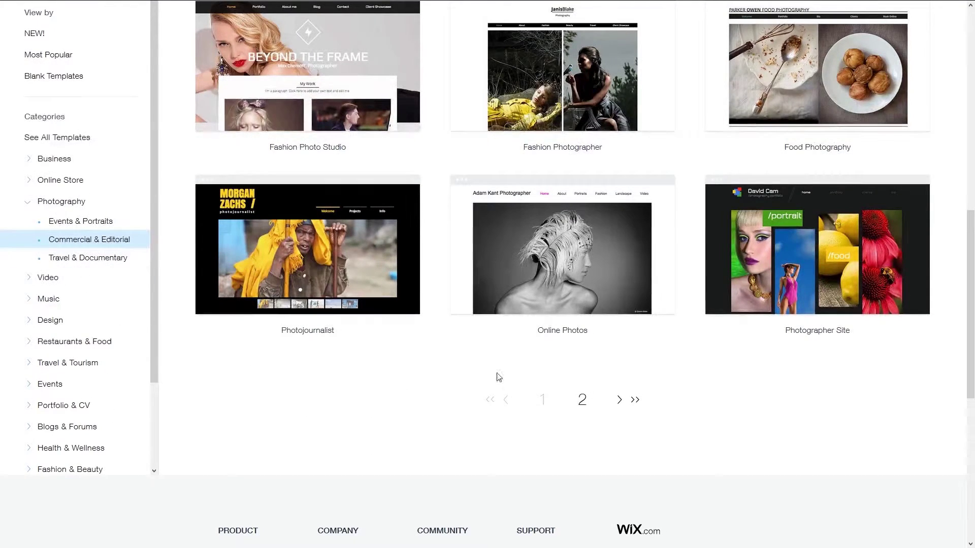
{"action": "scroll", "coordinate": [706, 365], "scroll_direction": "up", "scroll_amount": 5}
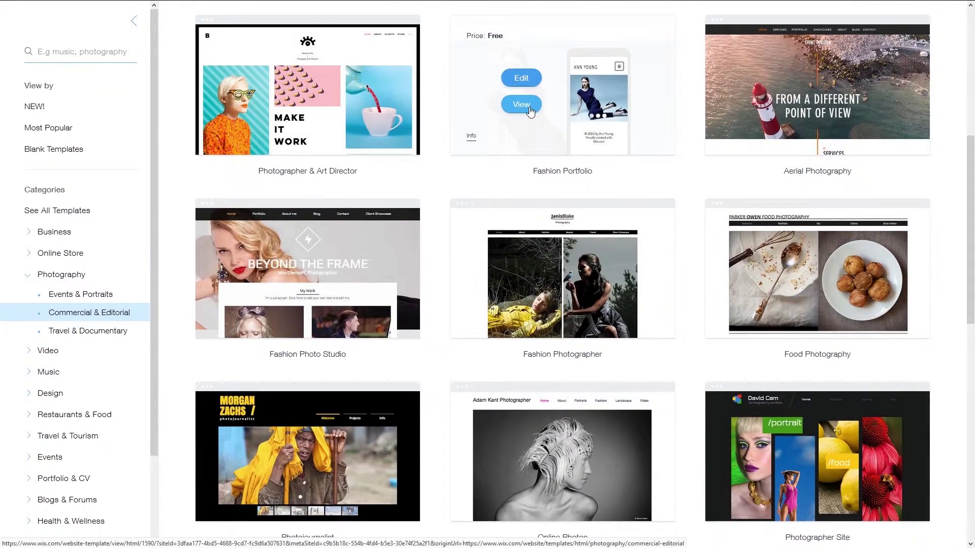
{"action": "left_click", "coordinate": [521, 107]}
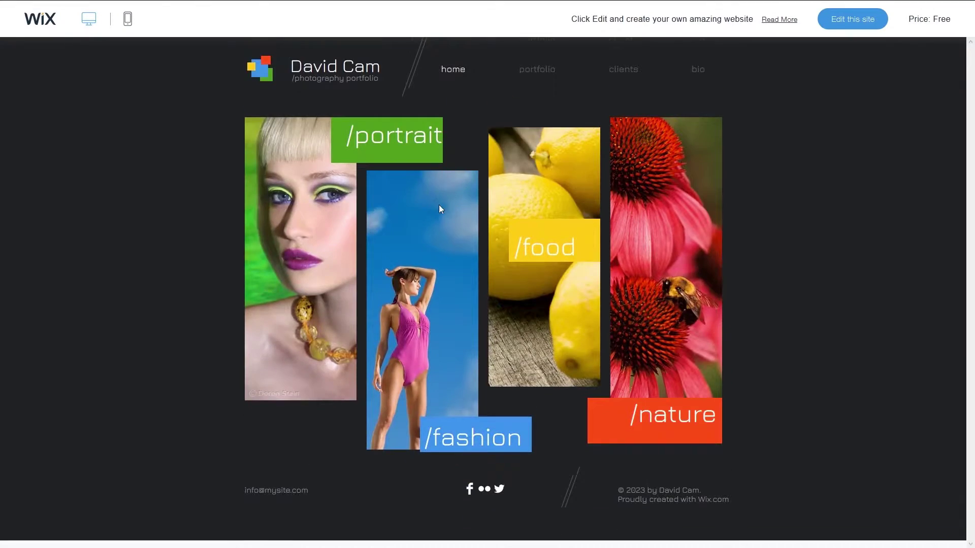
{"action": "left_click", "coordinate": [540, 91]}
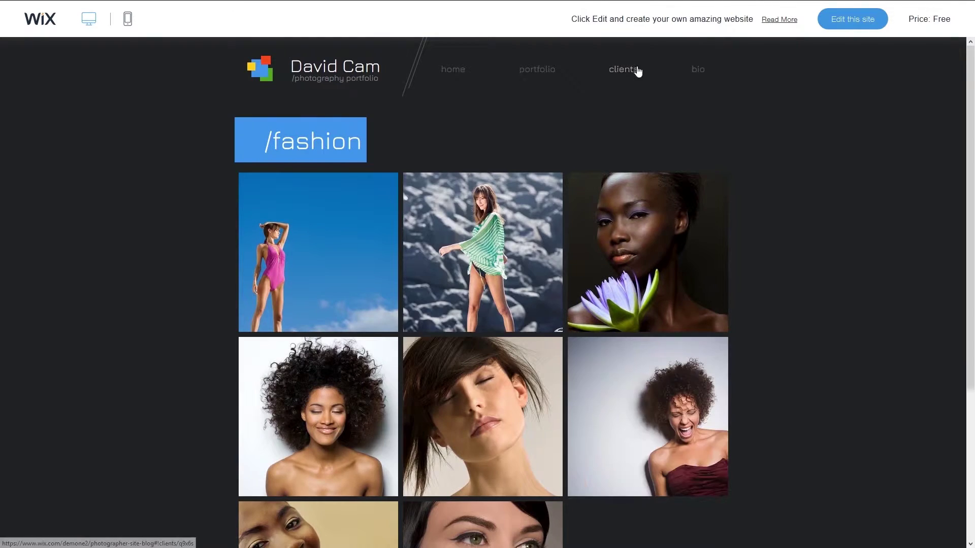
{"action": "left_click", "coordinate": [630, 70]}
{"action": "mouse_move", "coordinate": [700, 73]}
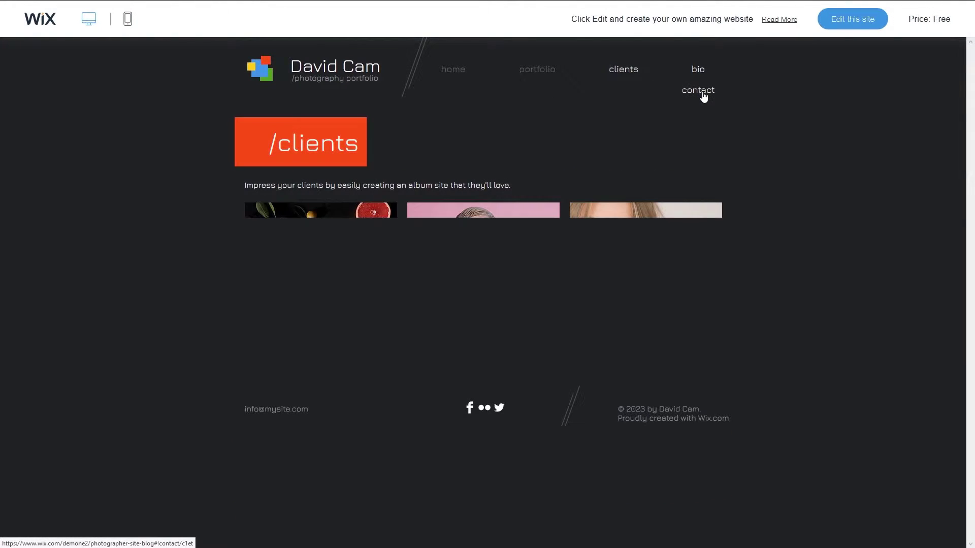
{"action": "left_click", "coordinate": [704, 96]}
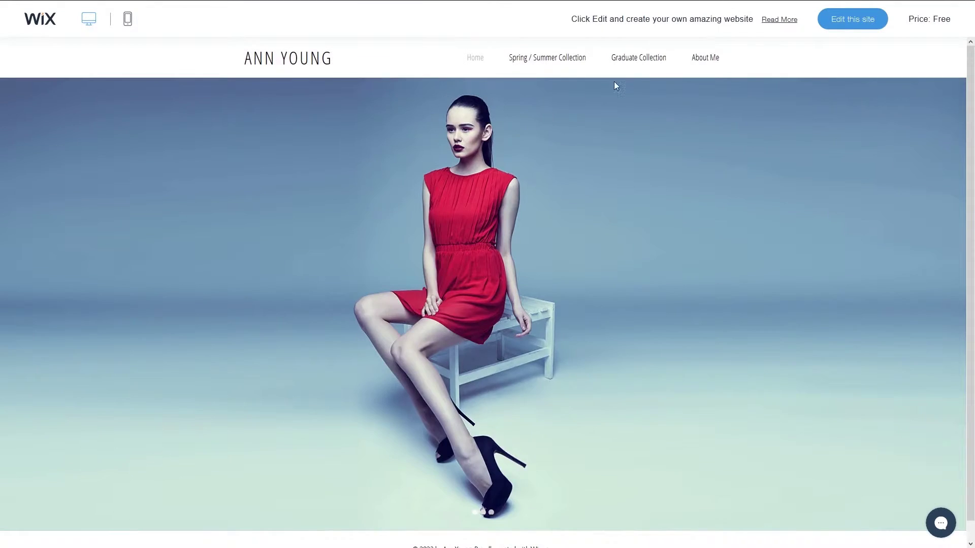
{"action": "left_click", "coordinate": [703, 59]}
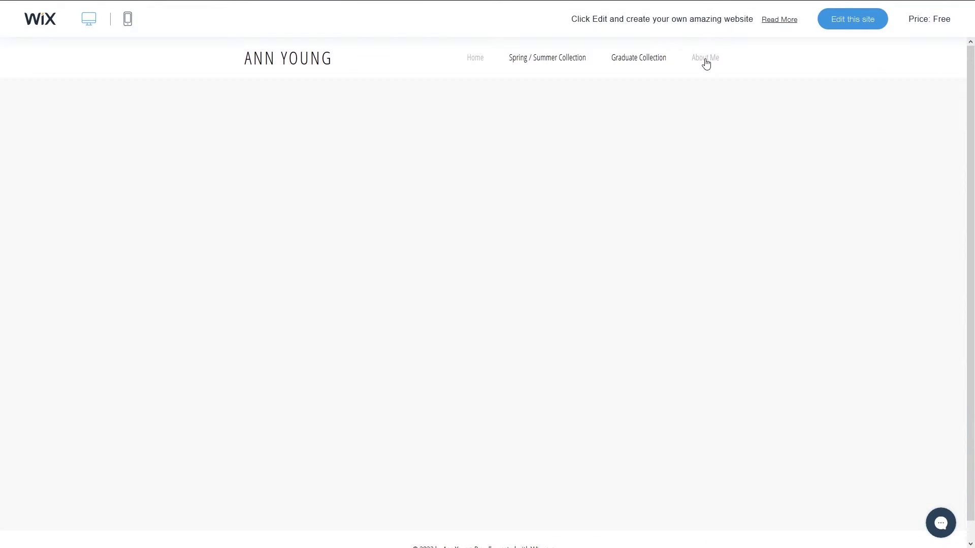
{"action": "left_click", "coordinate": [531, 59]}
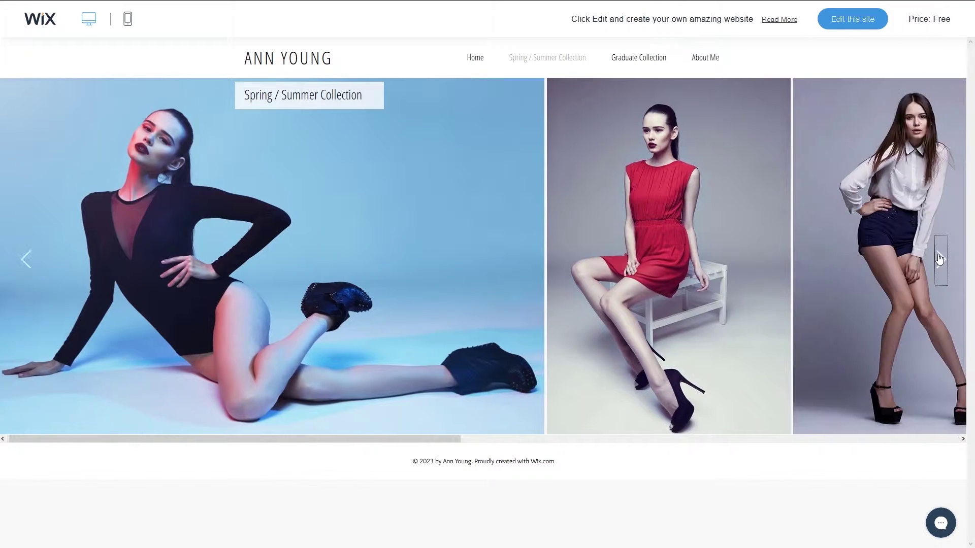
{"action": "left_click", "coordinate": [939, 259]}
{"action": "left_click", "coordinate": [939, 259]}
{"action": "left_click", "coordinate": [595, 319]}
{"action": "scroll", "coordinate": [595, 319], "scroll_direction": "down", "scroll_amount": 1}
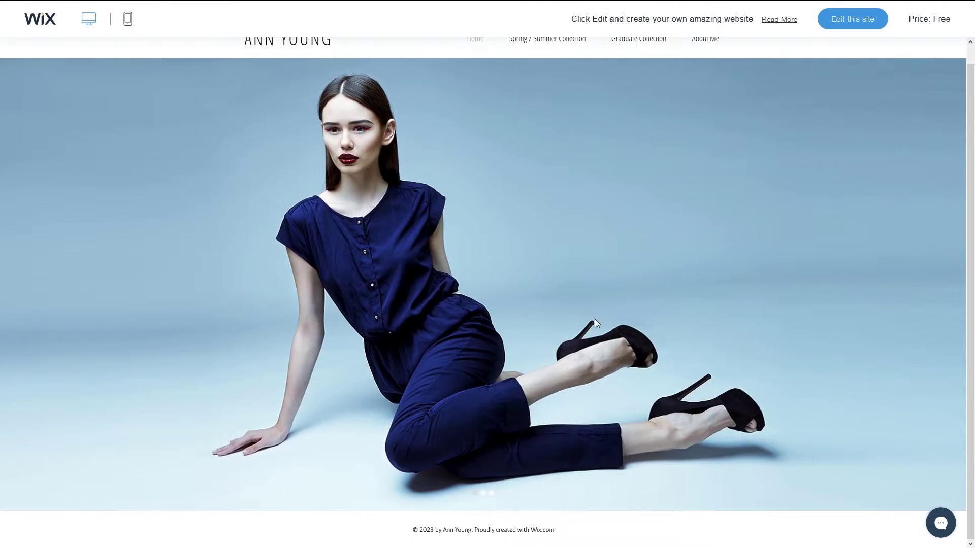
{"action": "scroll", "coordinate": [589, 320], "scroll_direction": "up", "scroll_amount": 1}
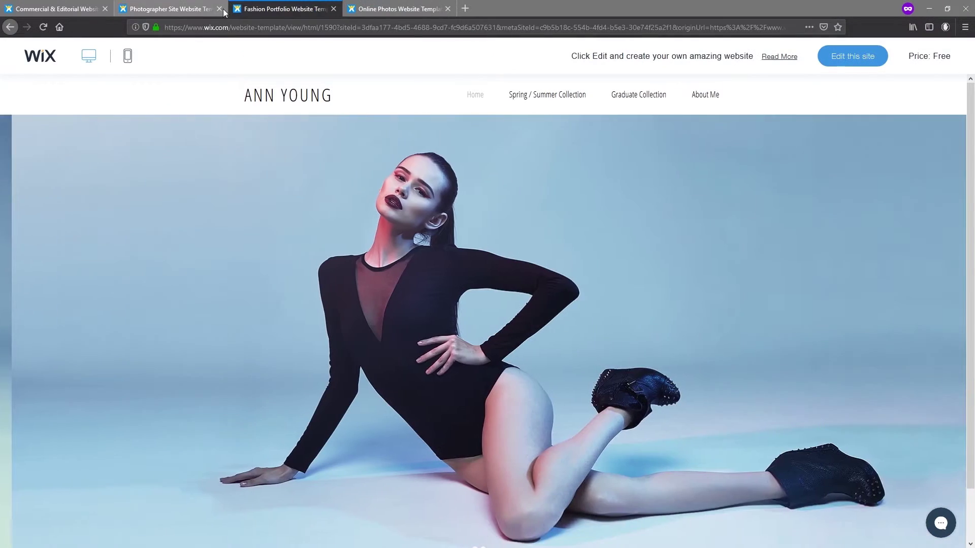
{"action": "left_click", "coordinate": [220, 8]}
{"action": "left_click", "coordinate": [220, 9]}
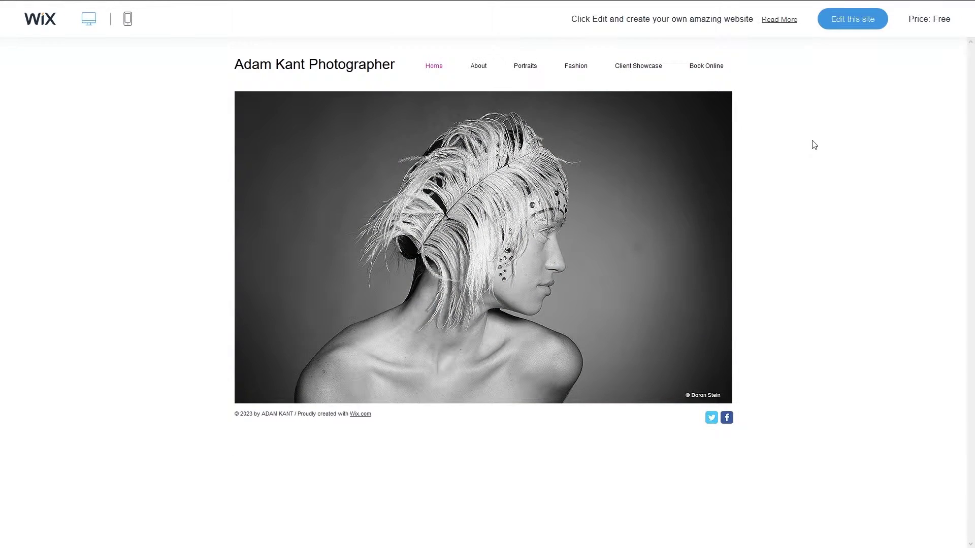
- Open the Online Photos template in the Wix Editor for customising
{"action": "left_click", "coordinate": [849, 21]}
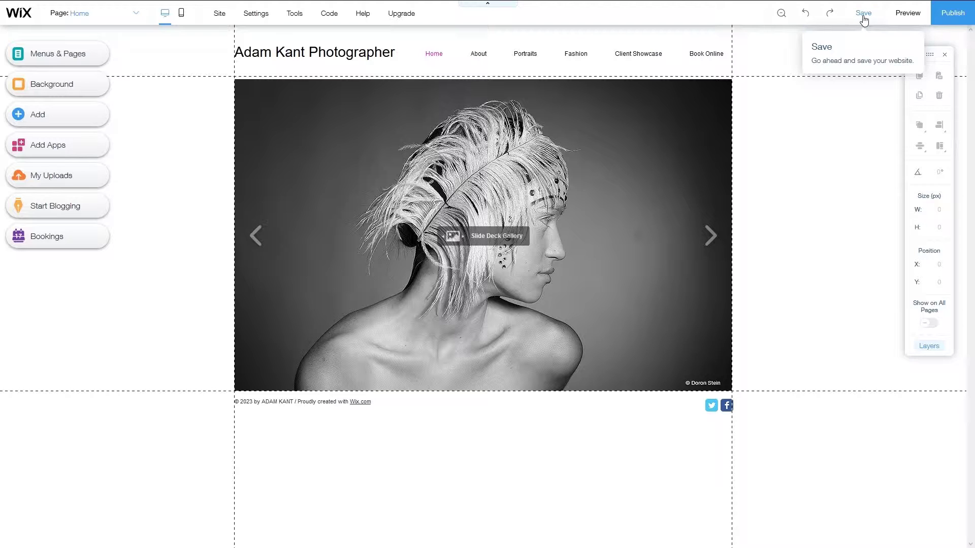
- Save the site under the free domain name 'theodessafiles' and dismiss the confirmation
{"action": "left_click", "coordinate": [863, 15]}
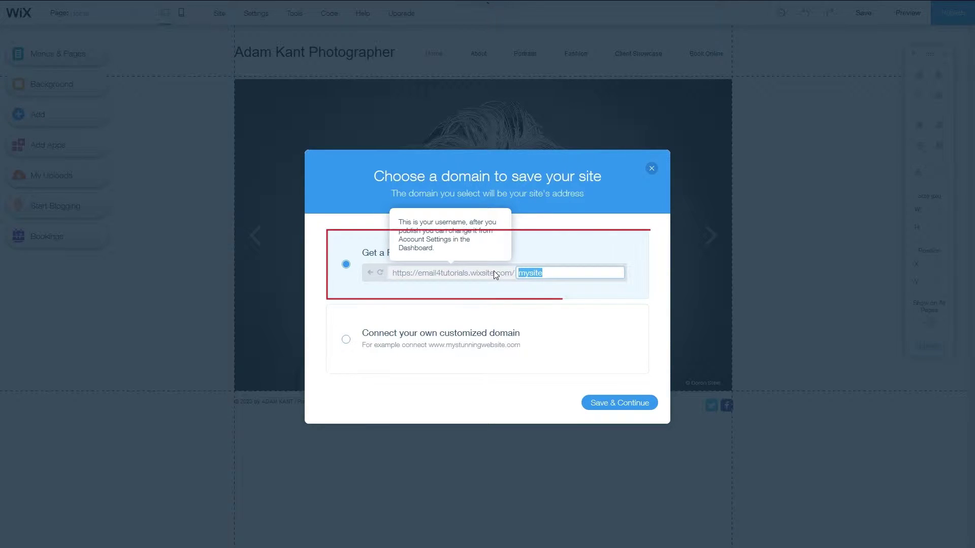
{"action": "type", "text": "the"}
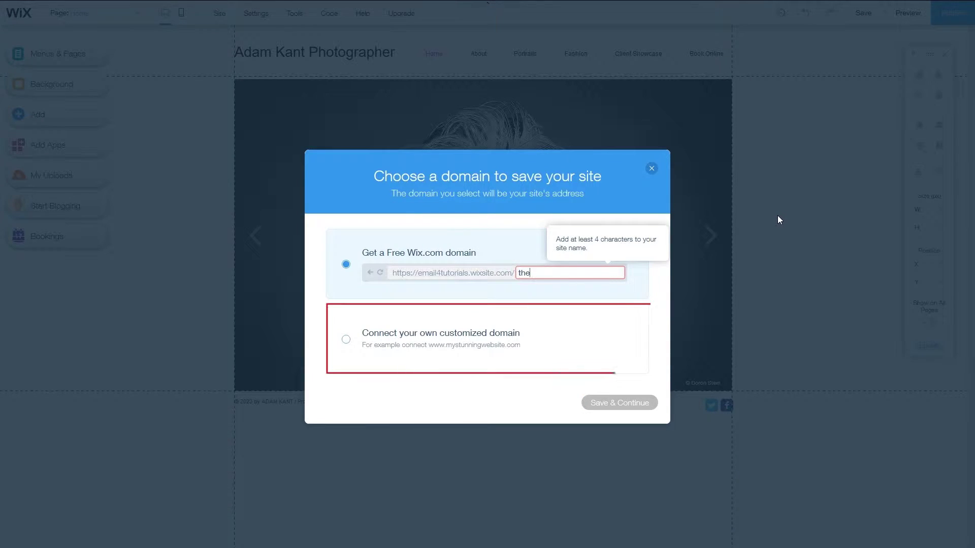
{"action": "type", "text": "odessafiles"}
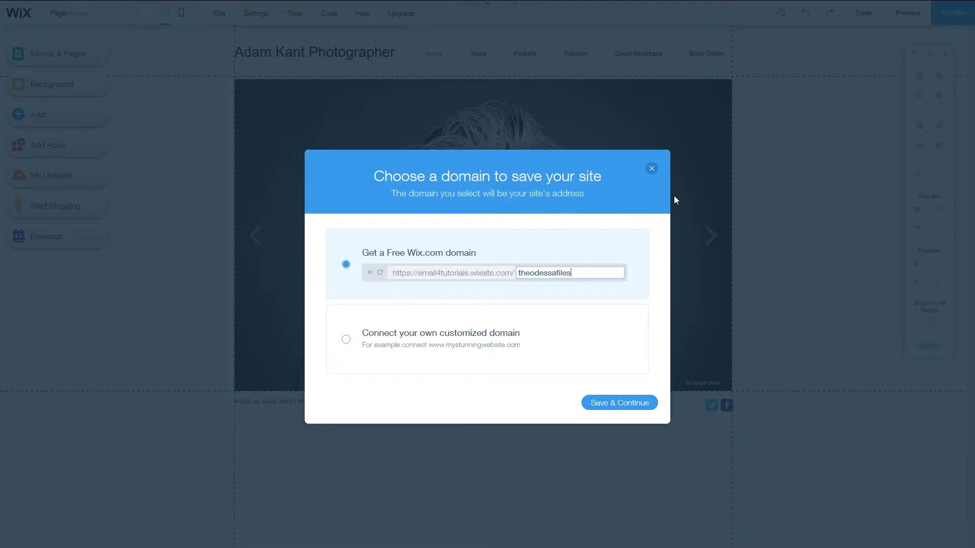
{"action": "left_click", "coordinate": [624, 390]}
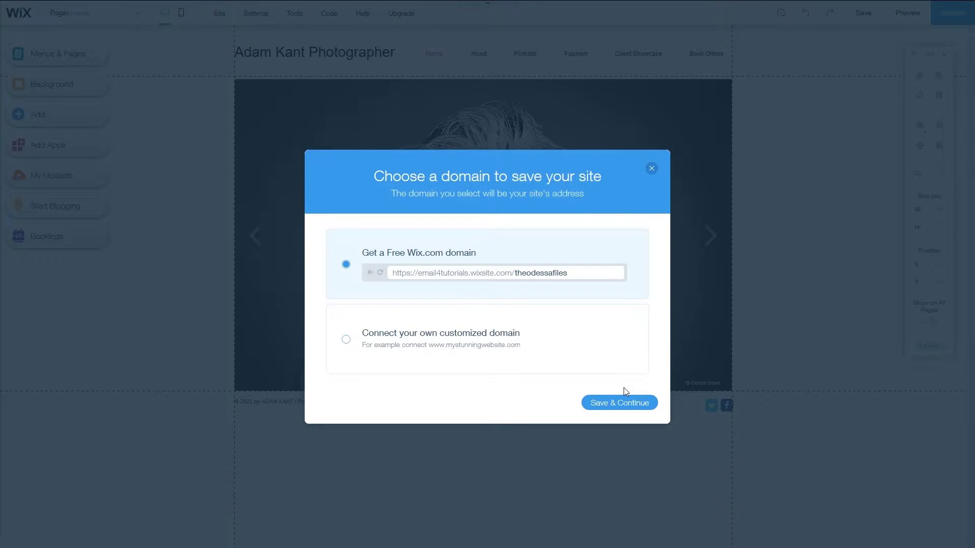
{"action": "left_click", "coordinate": [617, 403]}
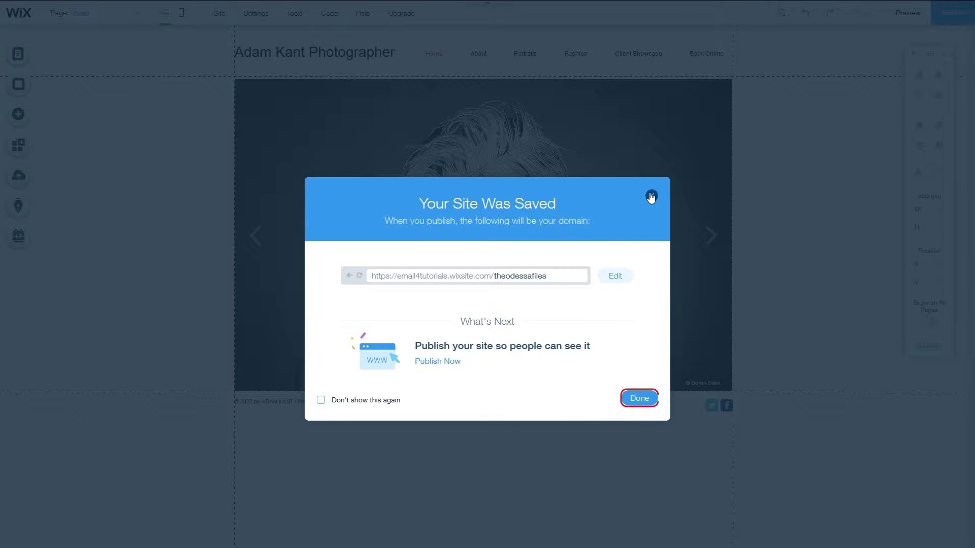
{"action": "left_click", "coordinate": [638, 398]}
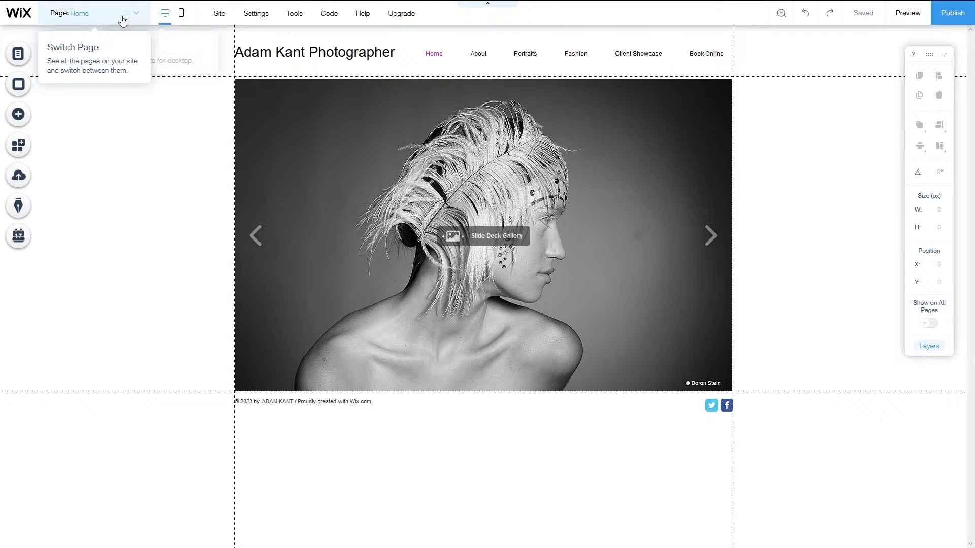
- Move the Portraits page below Fashion, then open the Home page's background settings
{"action": "left_click", "coordinate": [30, 56]}
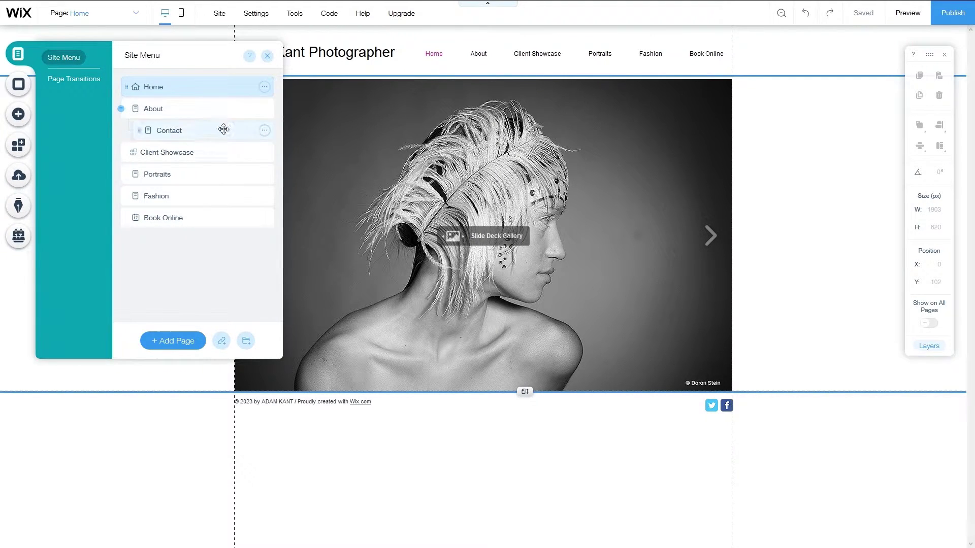
{"action": "left_click_drag", "start_coordinate": [171, 174], "coordinate": [138, 195]}
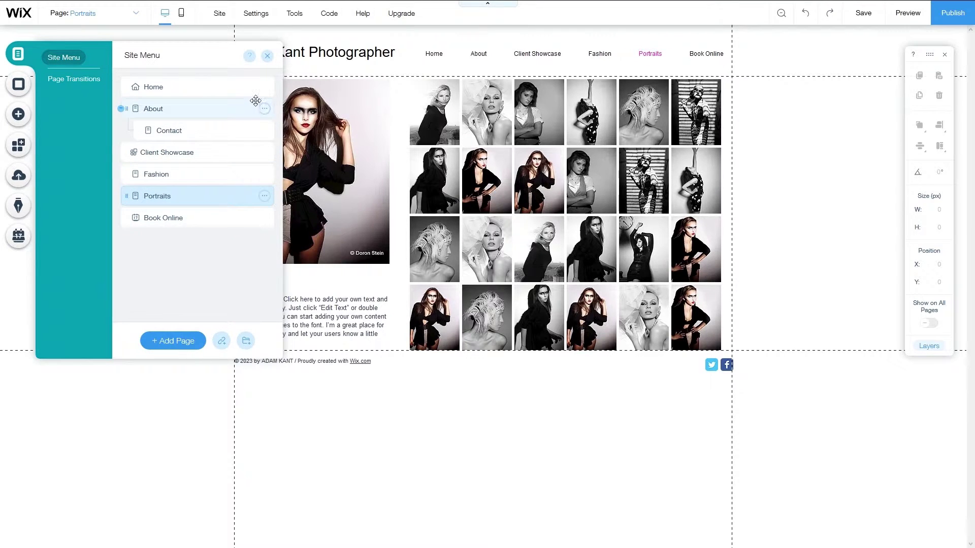
{"action": "left_click", "coordinate": [264, 87]}
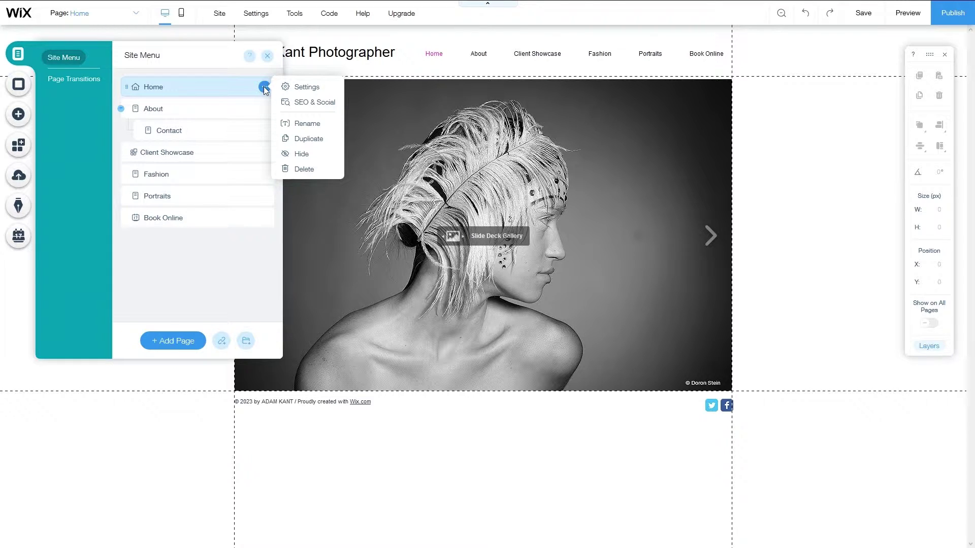
{"action": "left_click", "coordinate": [25, 86]}
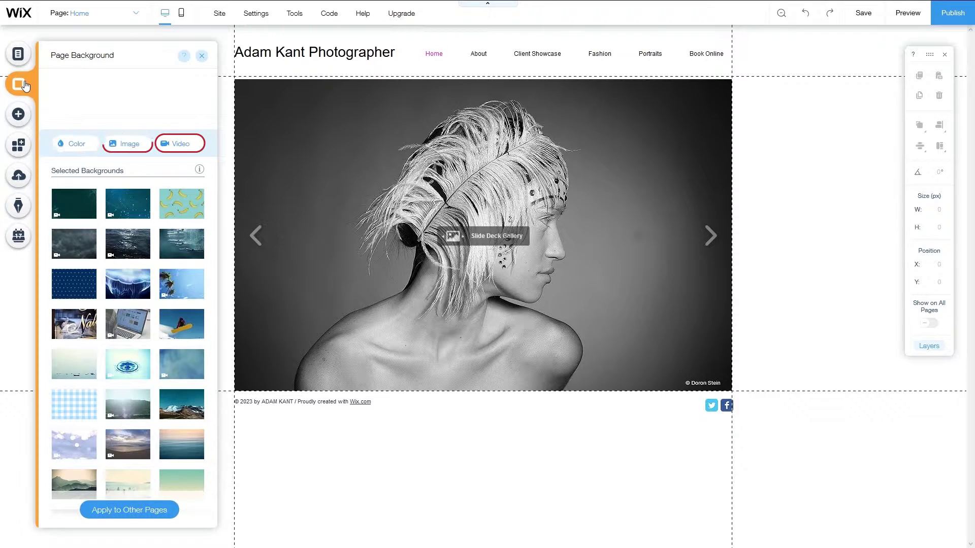
- Look at the Add panel's Video elements, then open the Wix App Market
{"action": "left_click", "coordinate": [17, 115]}
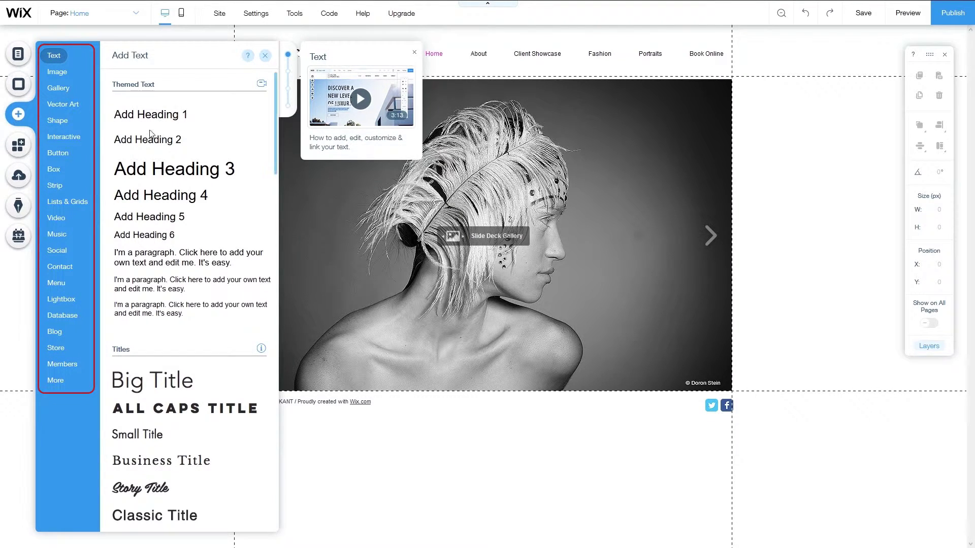
{"action": "left_click", "coordinate": [58, 152]}
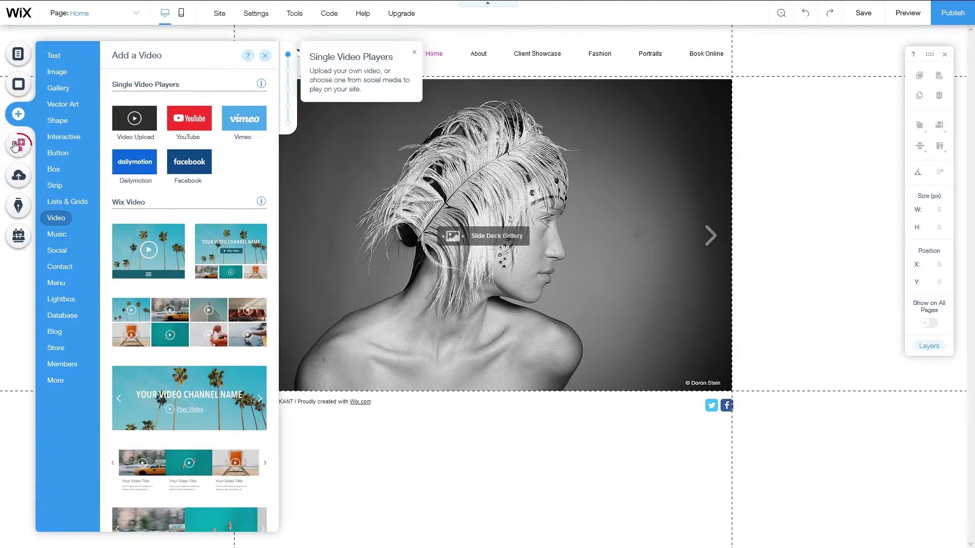
{"action": "left_click", "coordinate": [18, 145]}
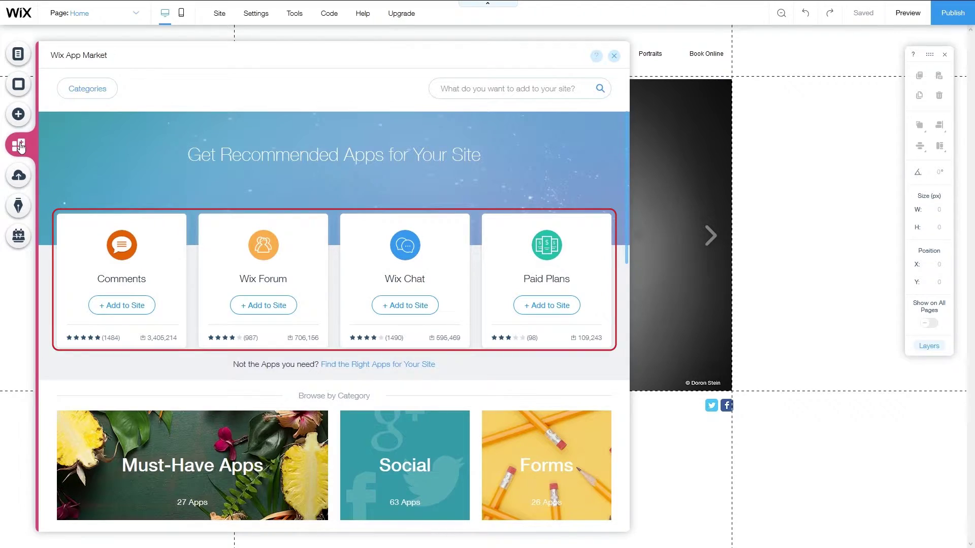
- Scroll the App Market, then open and close the uploaded images library
{"action": "scroll", "coordinate": [146, 155], "scroll_direction": "down", "scroll_amount": 3}
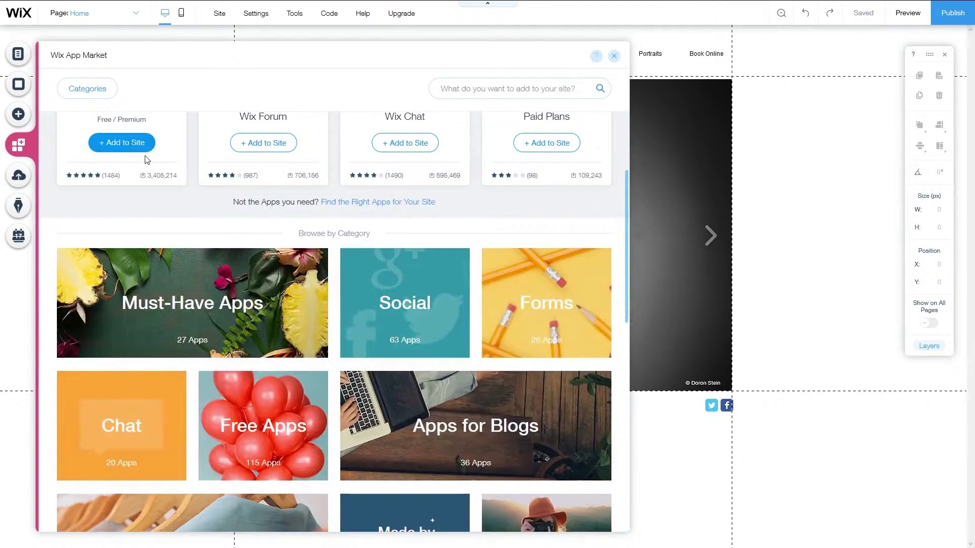
{"action": "scroll", "coordinate": [146, 159], "scroll_direction": "down", "scroll_amount": 7}
{"action": "scroll", "coordinate": [146, 157], "scroll_direction": "up", "scroll_amount": 10}
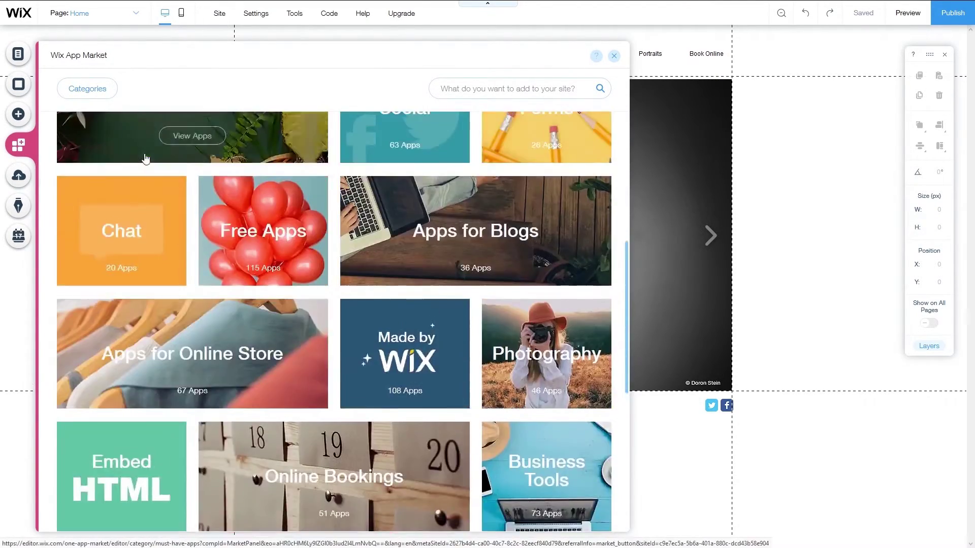
{"action": "left_click", "coordinate": [18, 175]}
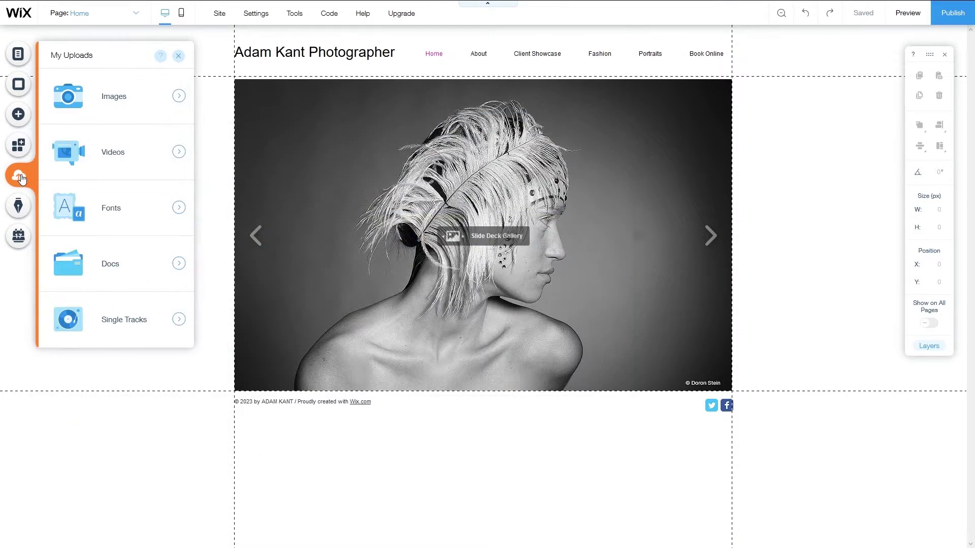
{"action": "left_click", "coordinate": [180, 99]}
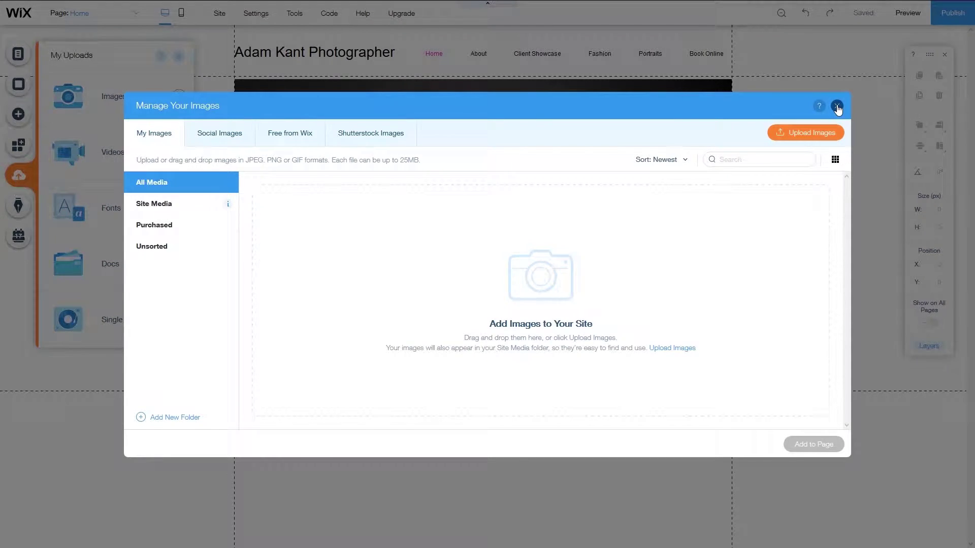
{"action": "left_click", "coordinate": [836, 106]}
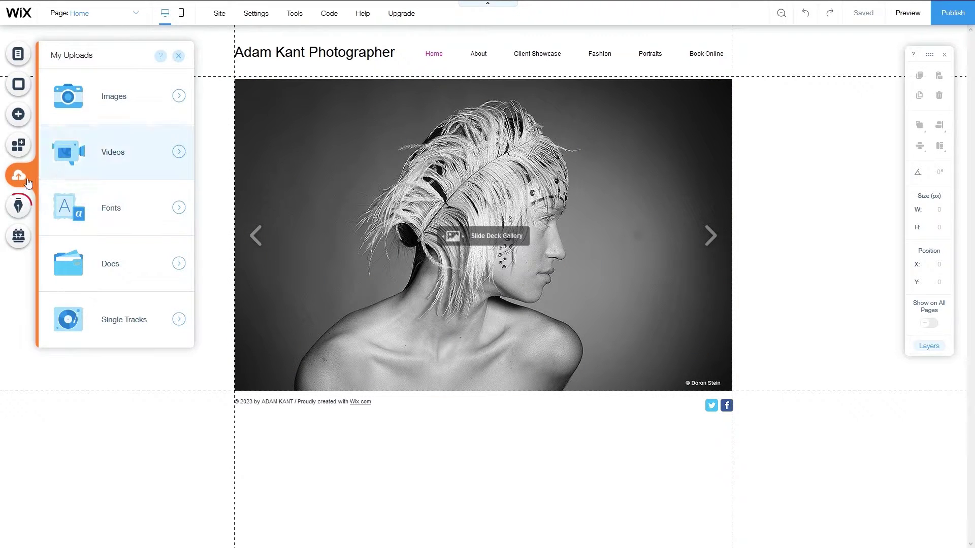
- Open and dismiss the Blog panel, then switch to the mobile editor
{"action": "left_click", "coordinate": [18, 207]}
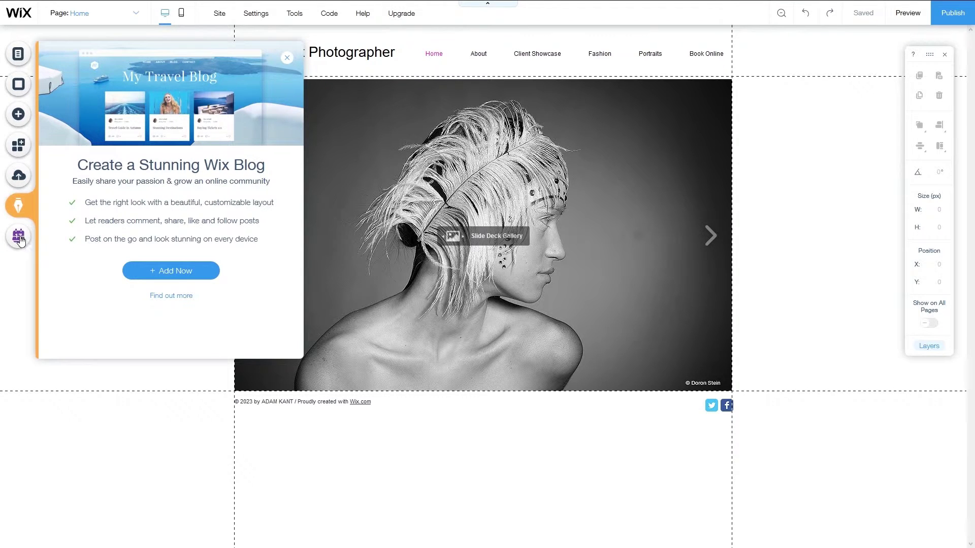
{"action": "left_click", "coordinate": [287, 57]}
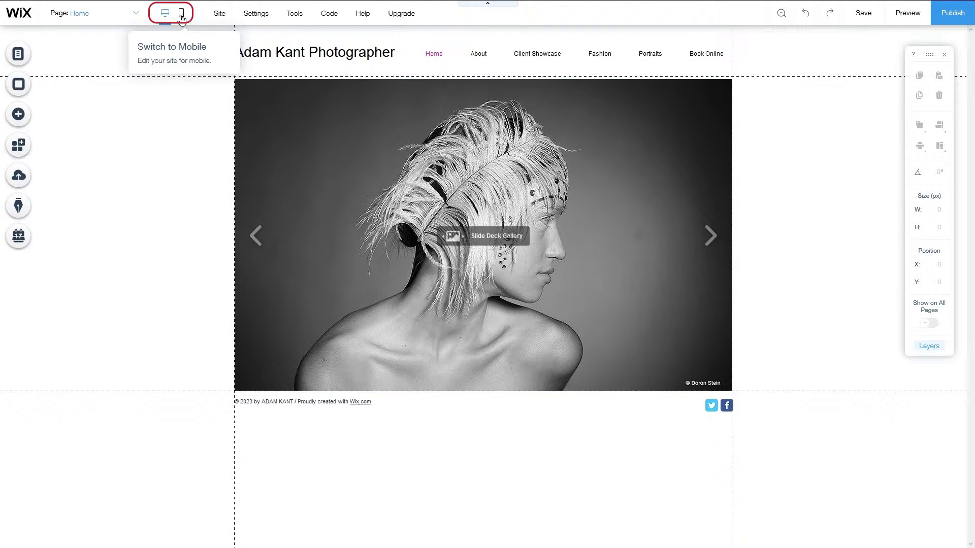
{"action": "left_click", "coordinate": [181, 19]}
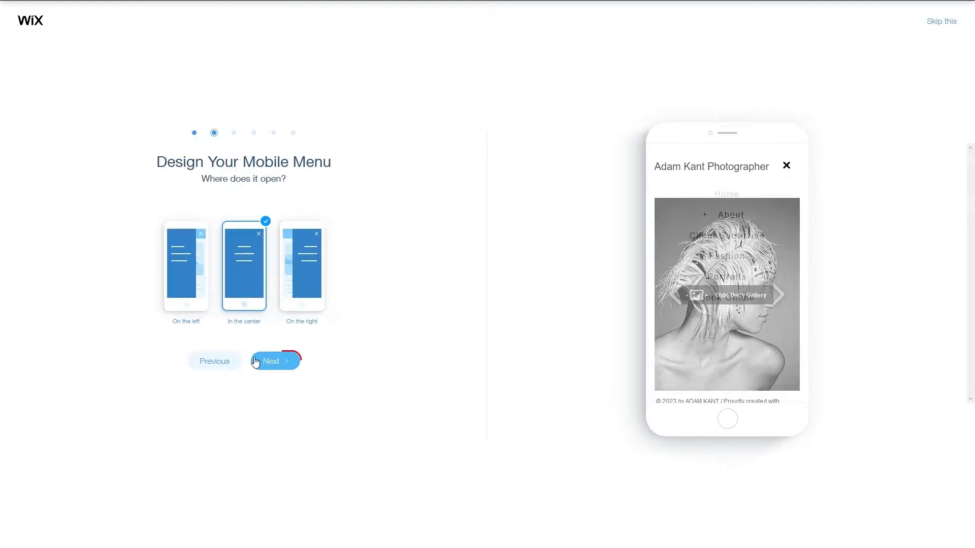
- Step through the mobile introduction tour and enter the mobile editor on the Home page
{"action": "left_click", "coordinate": [274, 361]}
{"action": "left_click", "coordinate": [274, 361]}
{"action": "left_click", "coordinate": [277, 362]}
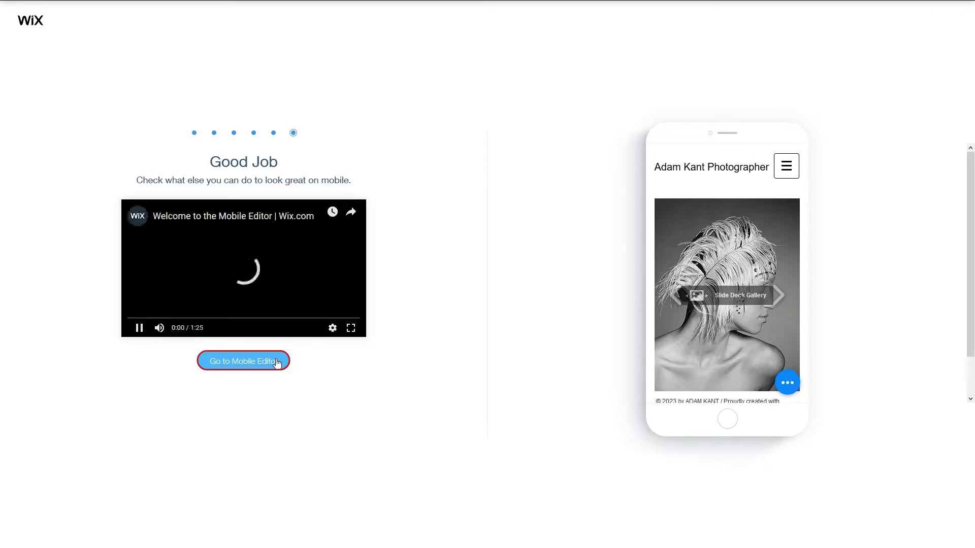
{"action": "left_click", "coordinate": [277, 359]}
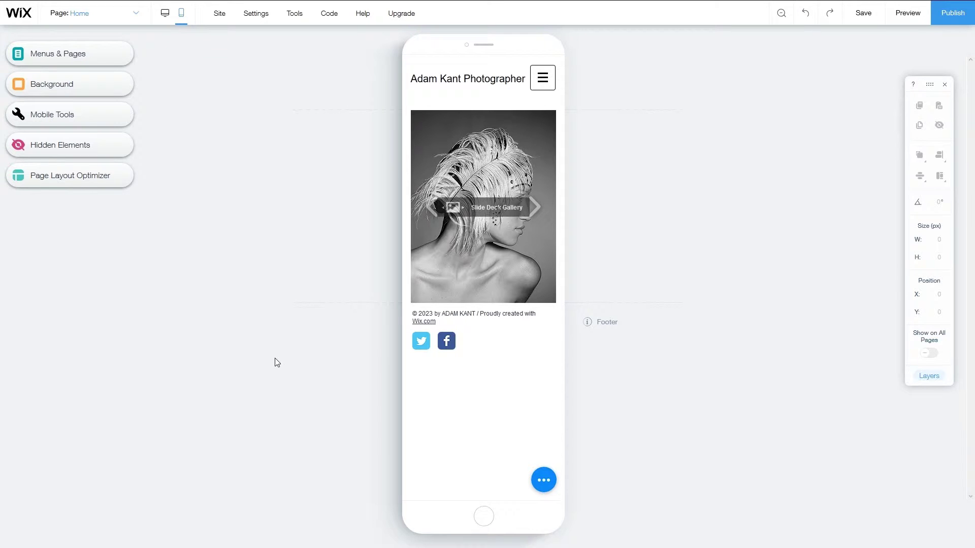
{"action": "mouse_move", "coordinate": [255, 19]}
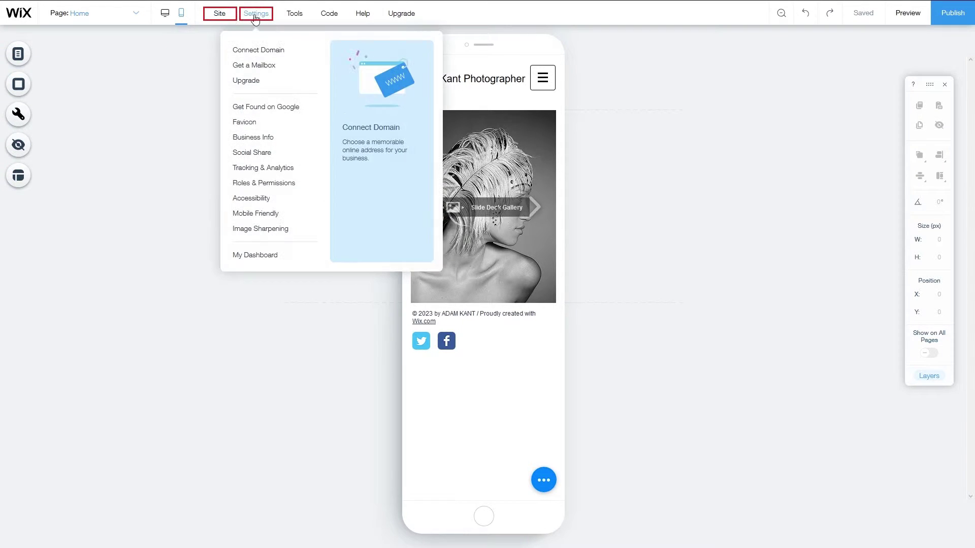
{"action": "mouse_move", "coordinate": [363, 17]}
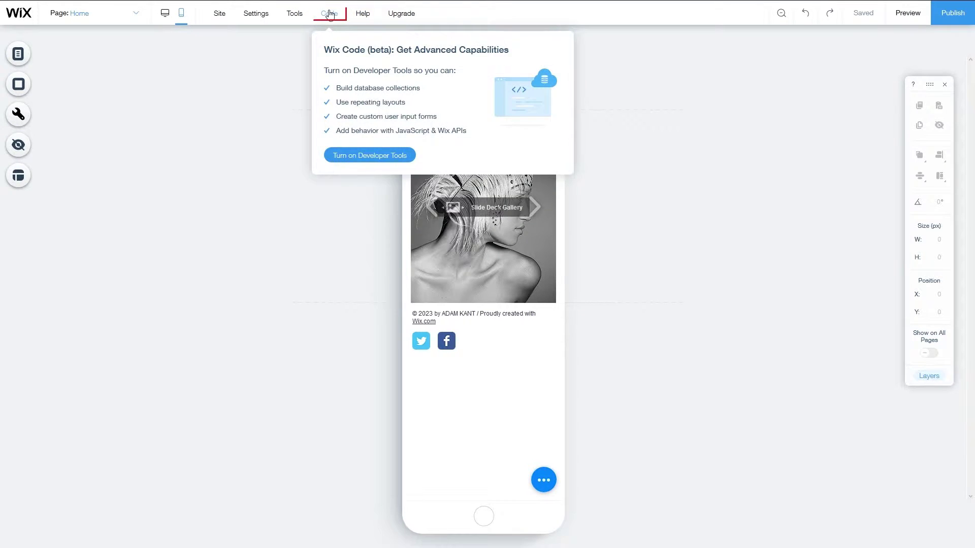
{"action": "mouse_move", "coordinate": [402, 17]}
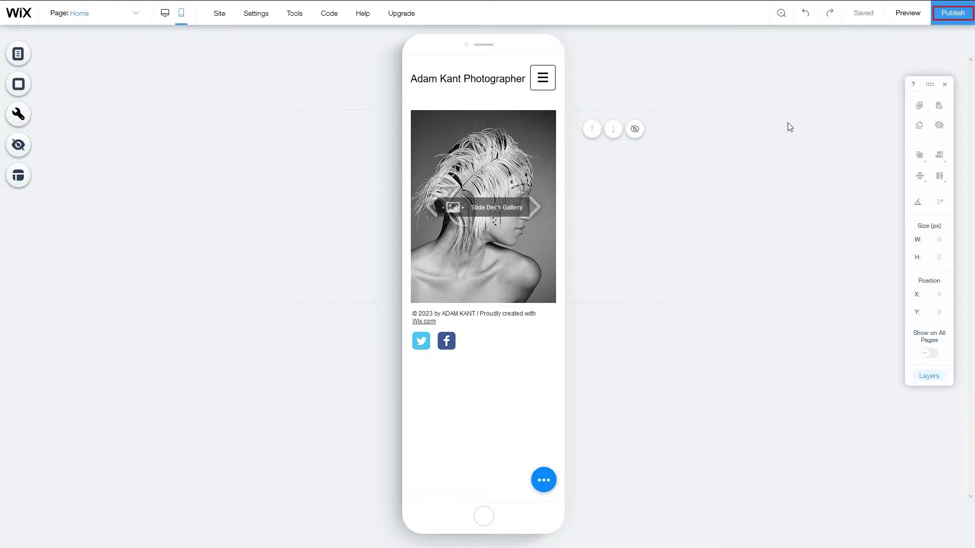
{"action": "left_click", "coordinate": [170, 17]}
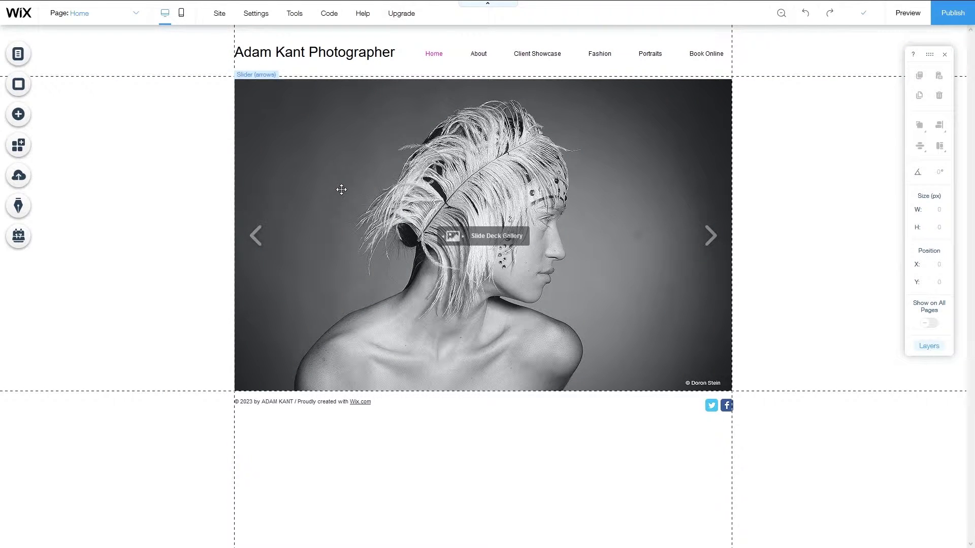
- Change the site header title from 'Adam Kant Photographer' to 'The Odessa Files'
{"action": "left_click", "coordinate": [287, 51]}
{"action": "double_click", "coordinate": [287, 51]}
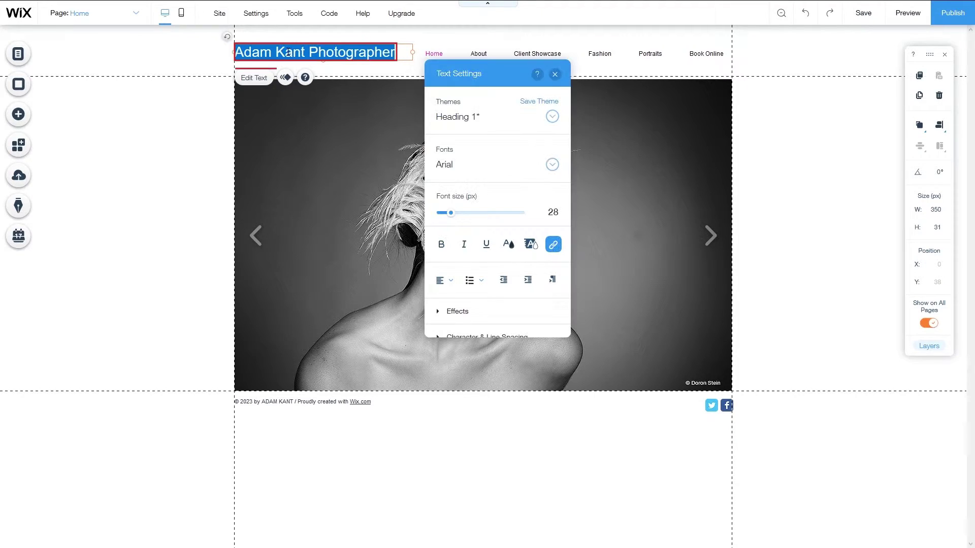
{"action": "type", "text": "The O"}
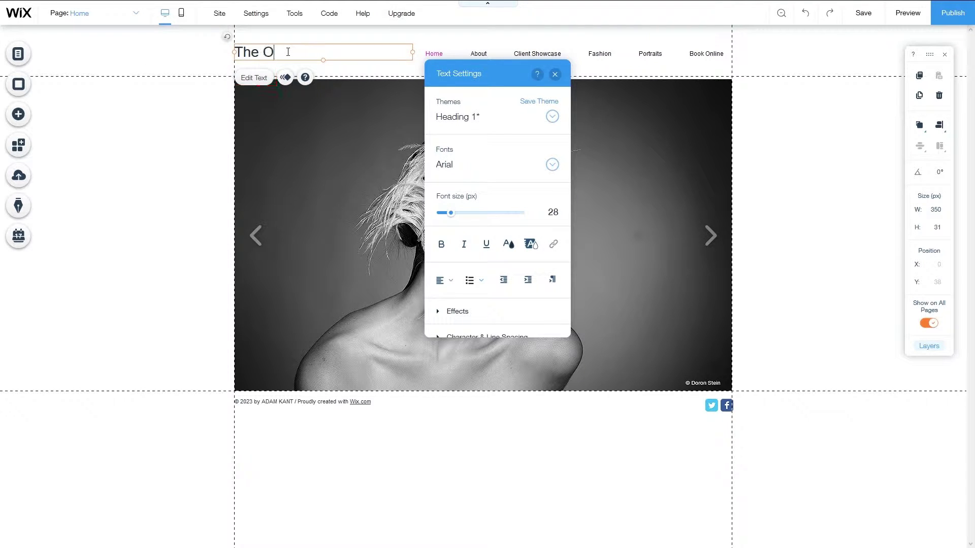
{"action": "type", "text": "dessa Files"}
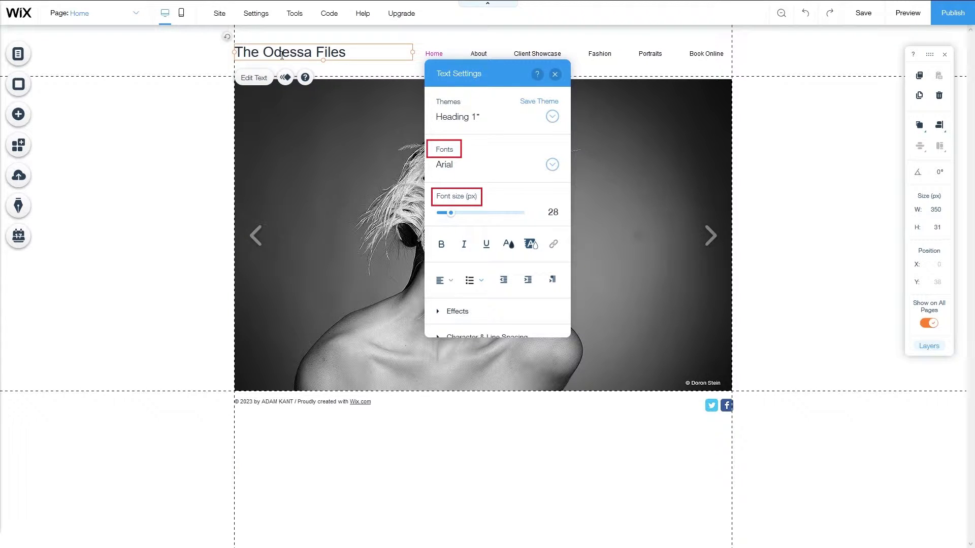
{"action": "double_click", "coordinate": [280, 54]}
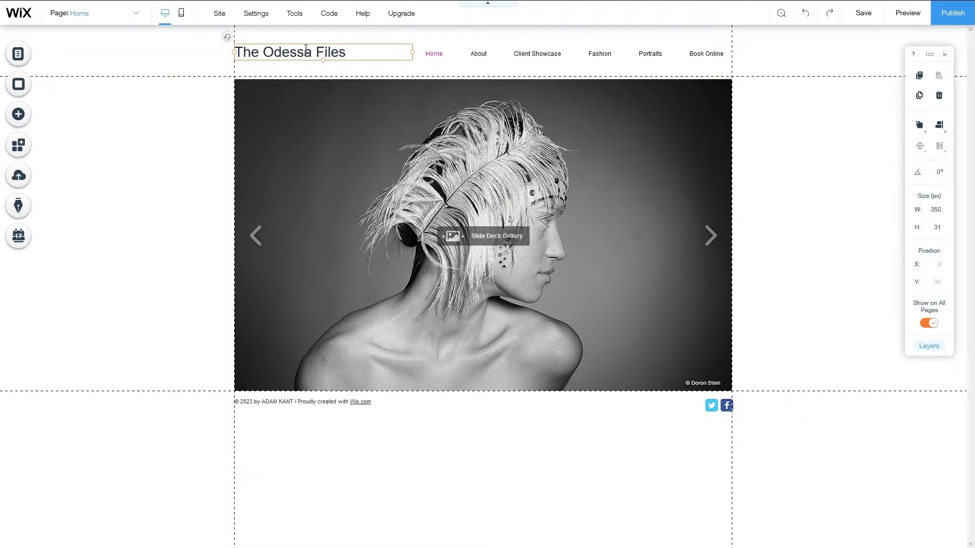
{"action": "key", "text": "ctrl+a"}
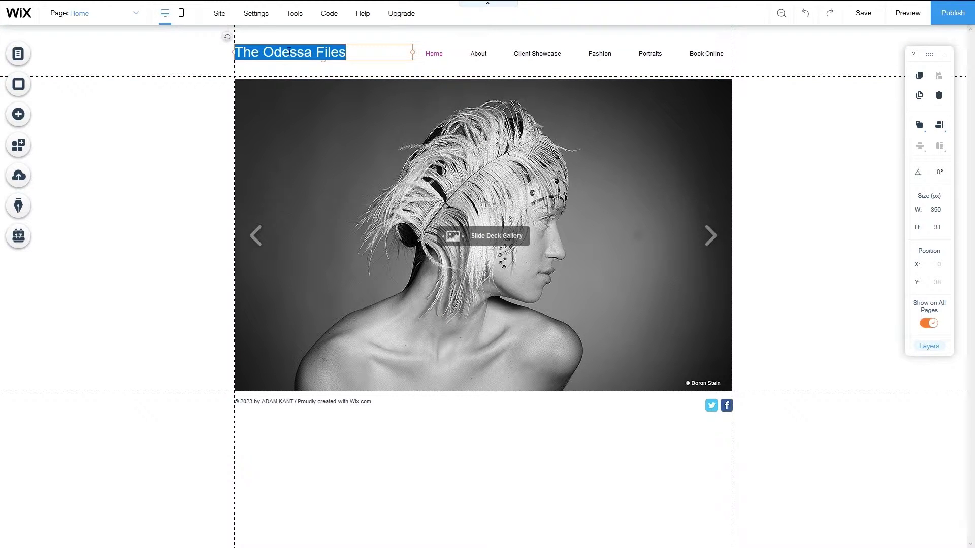
{"action": "left_click", "coordinate": [215, 116]}
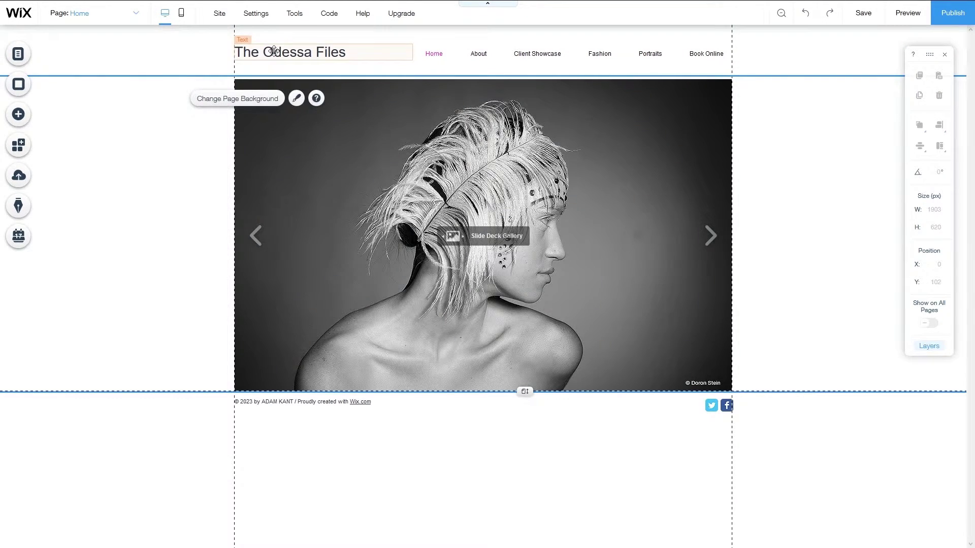
{"action": "left_click", "coordinate": [274, 51]}
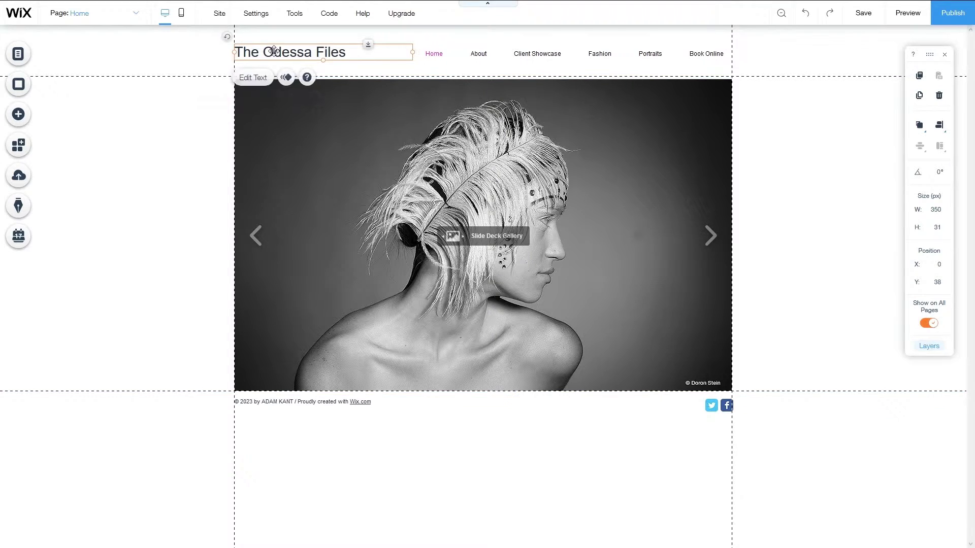
{"action": "left_click", "coordinate": [286, 77]}
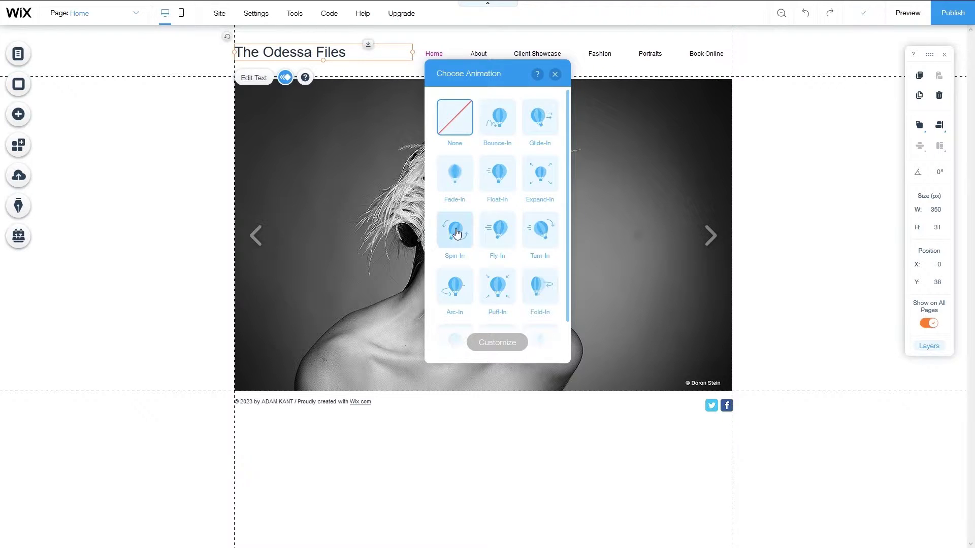
{"action": "left_click", "coordinate": [555, 75]}
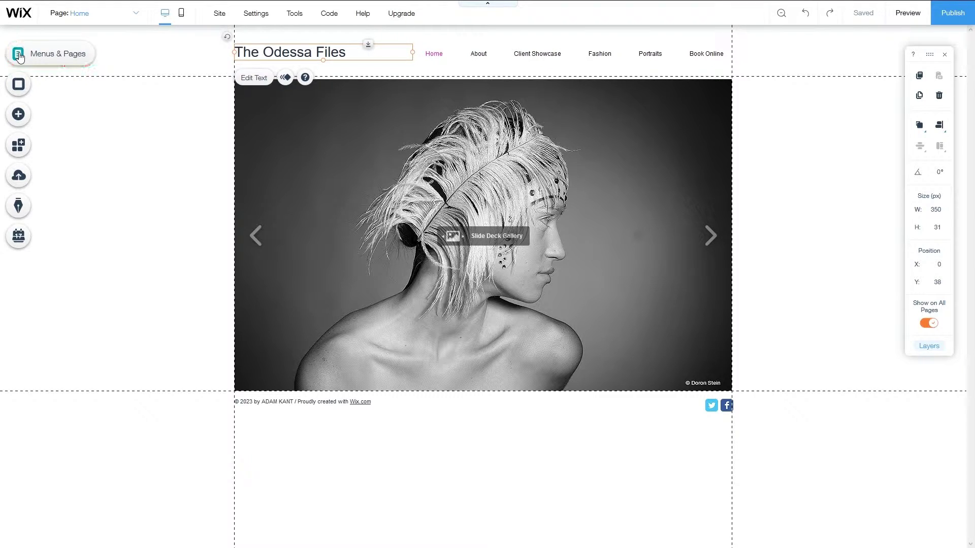
{"action": "left_click", "coordinate": [19, 56]}
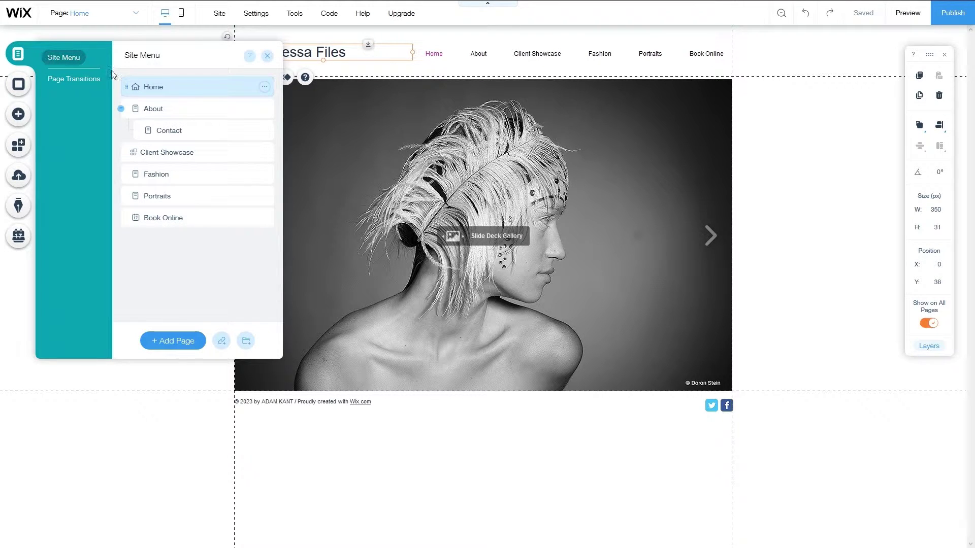
- Rename the Portraits page to Portfolio and the Fashion page to London
{"action": "left_click", "coordinate": [264, 196]}
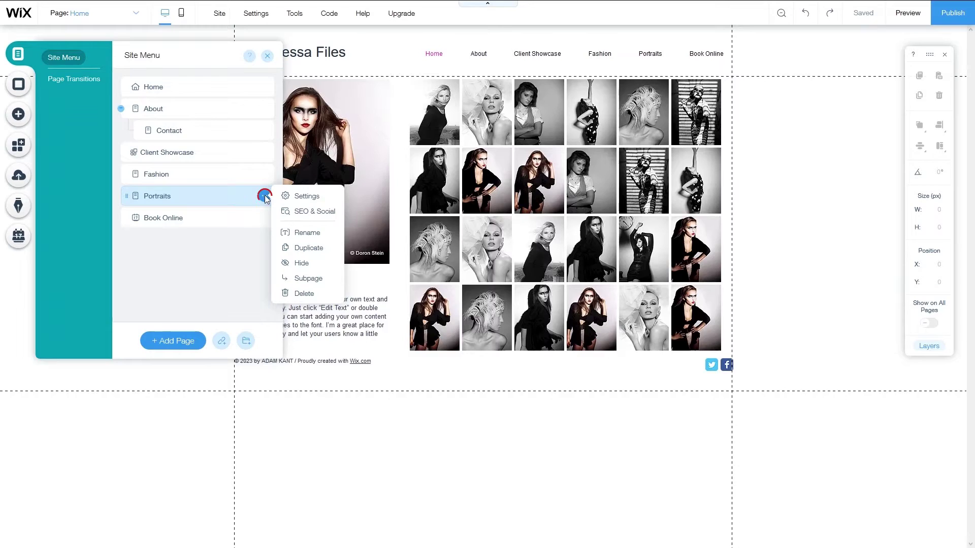
{"action": "left_click", "coordinate": [287, 234]}
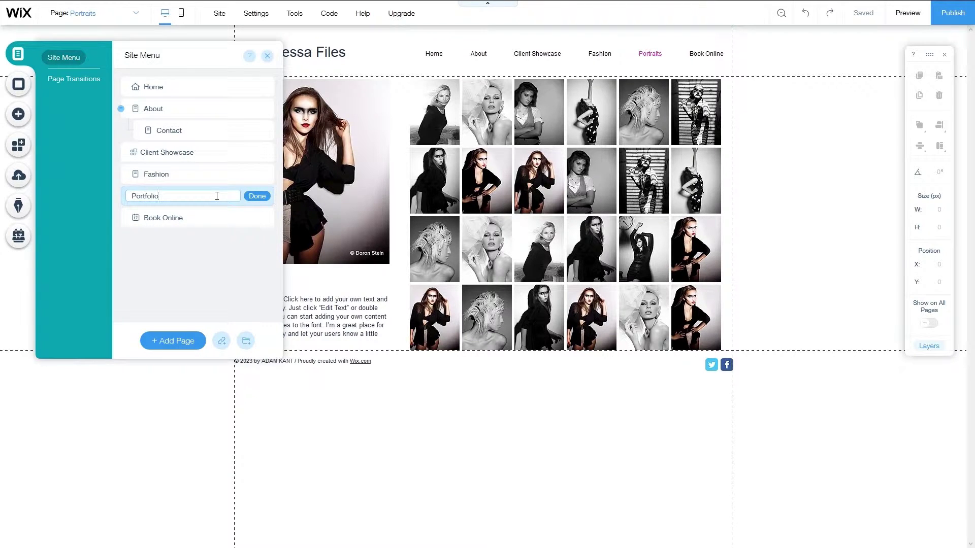
{"action": "left_click", "coordinate": [258, 196]}
{"action": "left_click", "coordinate": [263, 174]}
{"action": "left_click", "coordinate": [308, 210]}
{"action": "type", "text": "L"}
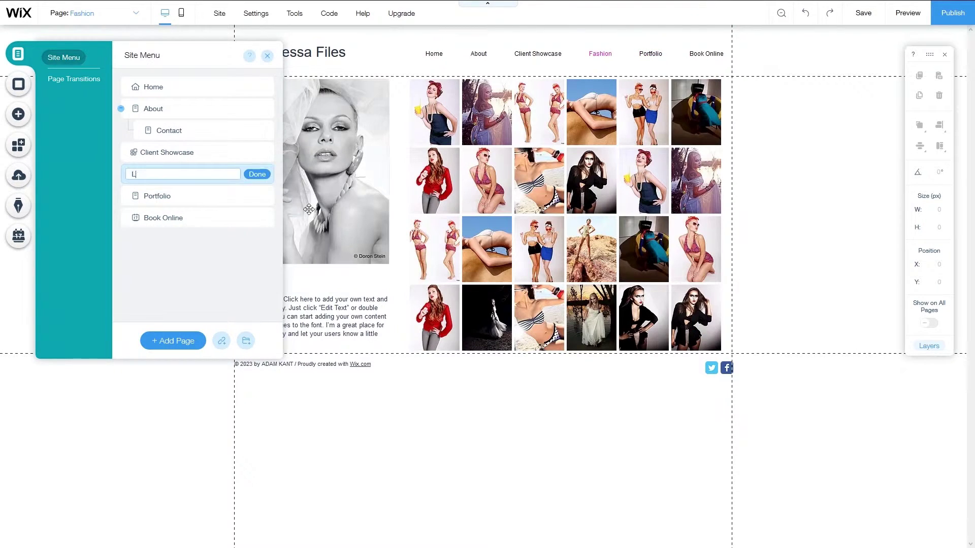
{"action": "type", "text": "ondon"}
{"action": "left_click", "coordinate": [257, 174]}
- Delete the Client Showcase page and add a new page named Bruges
{"action": "left_click", "coordinate": [264, 153]}
{"action": "left_click", "coordinate": [305, 233]}
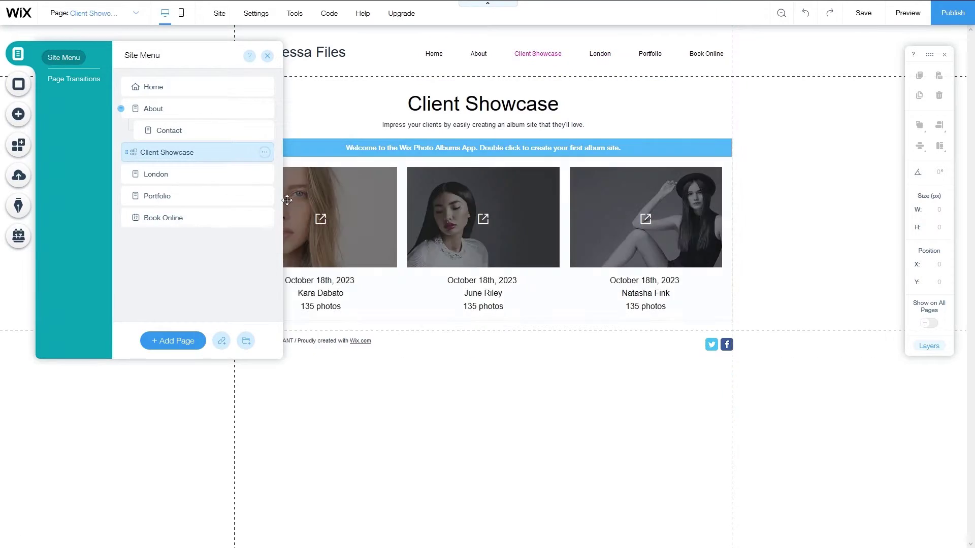
{"action": "left_click", "coordinate": [598, 318]}
{"action": "left_click", "coordinate": [181, 341]}
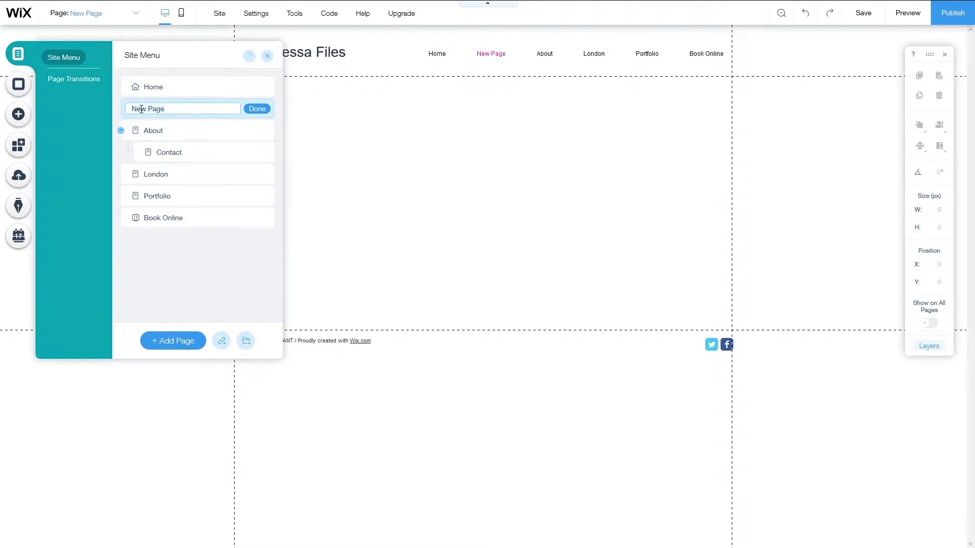
{"action": "type", "text": "Bruges"}
{"action": "left_click", "coordinate": [257, 110]}
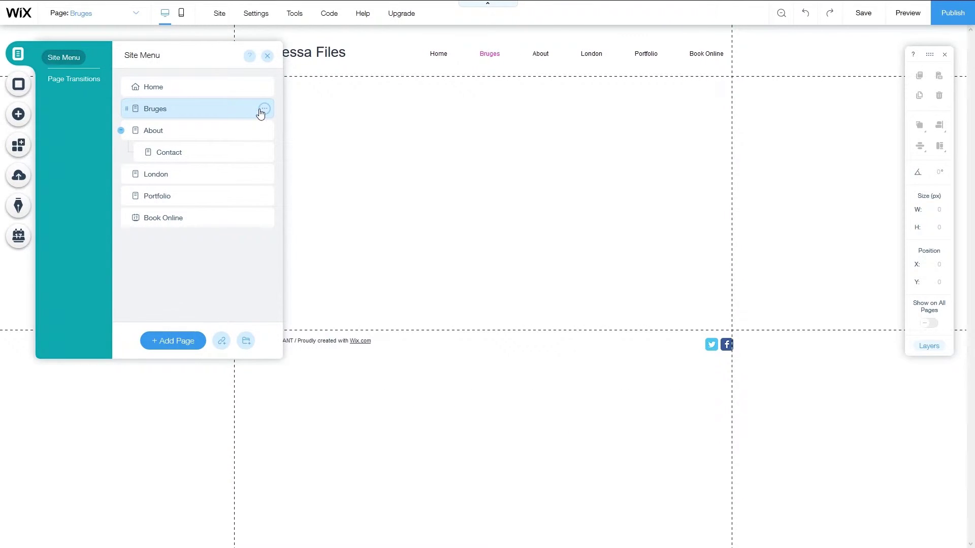
- Open the Portfolio page and select its heading for editing
{"action": "left_click", "coordinate": [157, 196]}
{"action": "left_click", "coordinate": [265, 277]}
{"action": "double_click", "coordinate": [265, 277]}
- Title the heading 'Portfolio' and replace the placeholder paragraph with a welcome message
{"action": "type", "text": "Portfolio"}
{"action": "triple_click", "coordinate": [284, 306]}
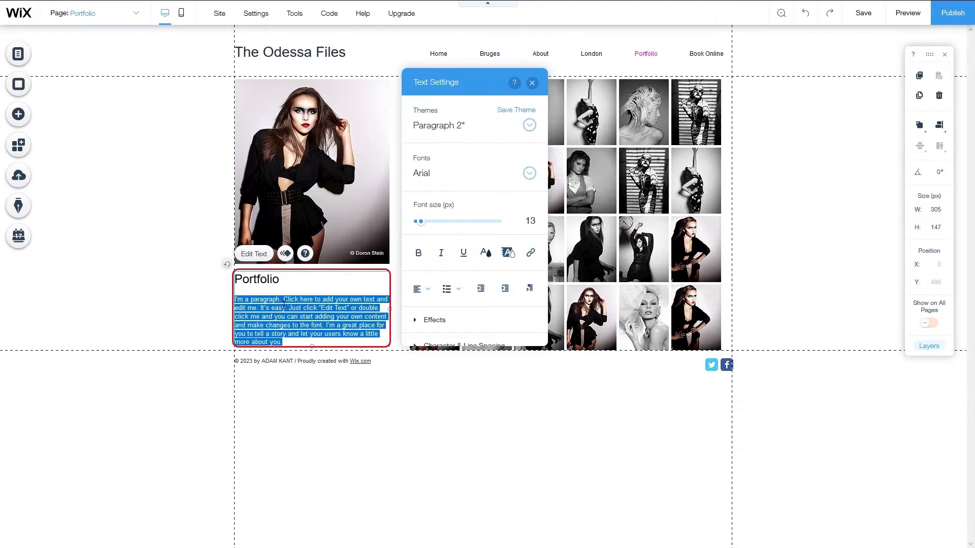
{"action": "type", "text": "Welcome to my portfolio. Here you will find a selection of the very best images from around th"}
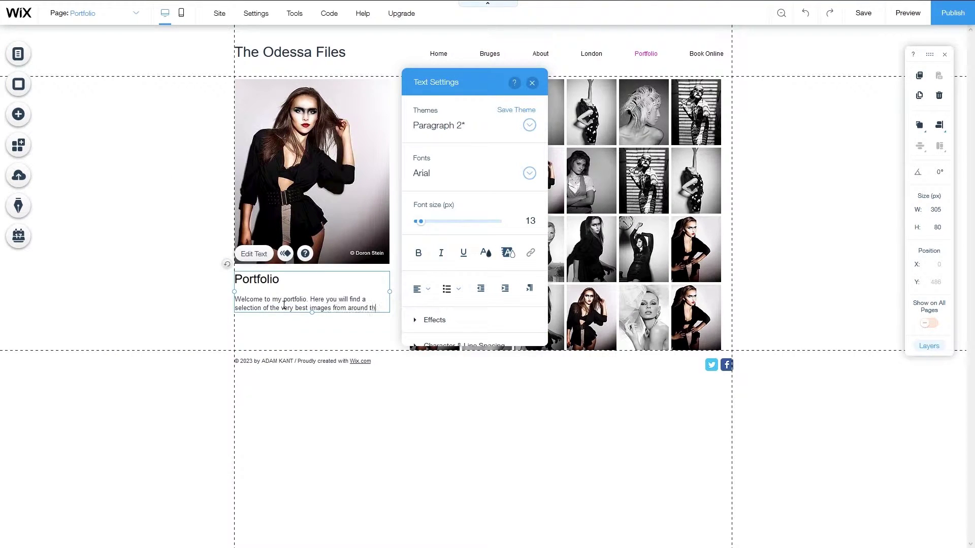
{"action": "type", "text": "e world."}
{"action": "left_click", "coordinate": [532, 83]}
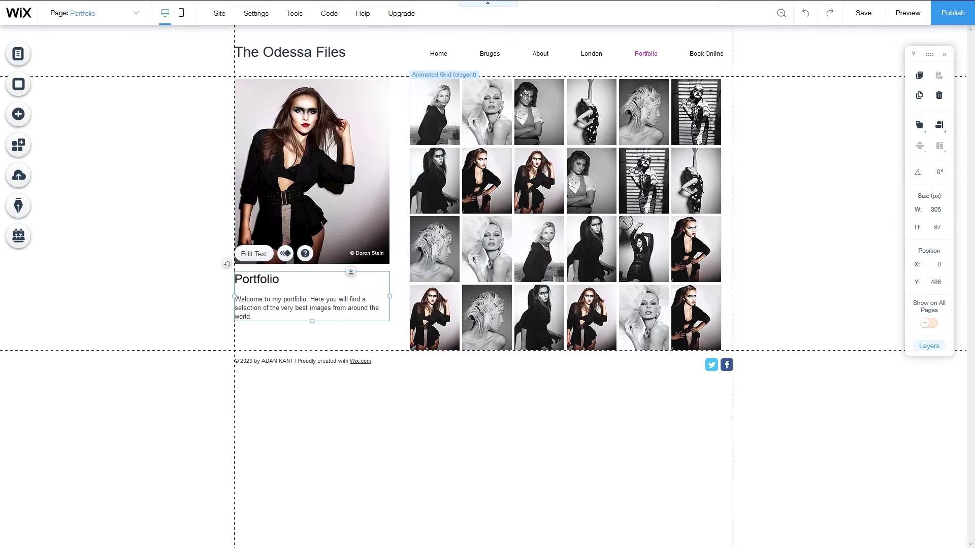
- Remove two photos, including image 21, from the Portfolio gallery, leaving 26 images
{"action": "left_click", "coordinate": [502, 119]}
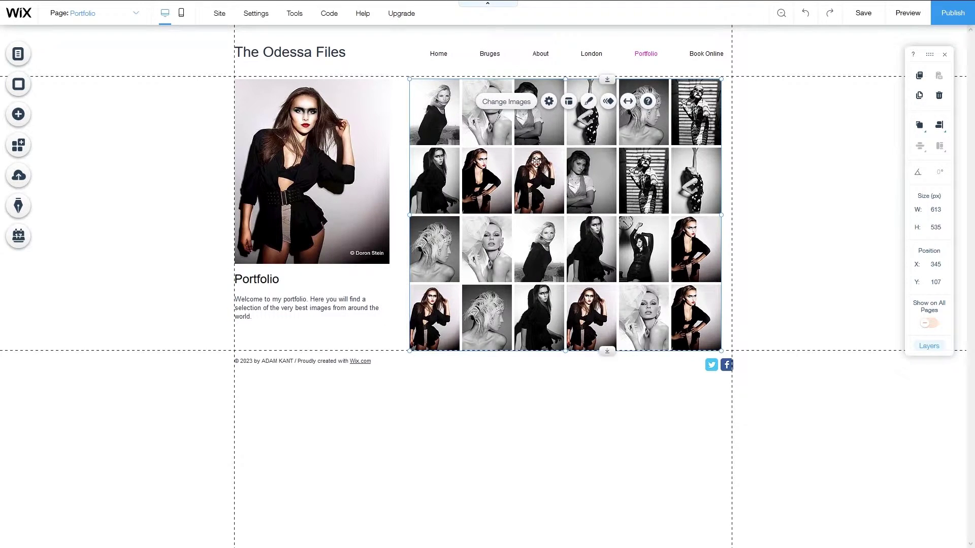
{"action": "left_click", "coordinate": [536, 163]}
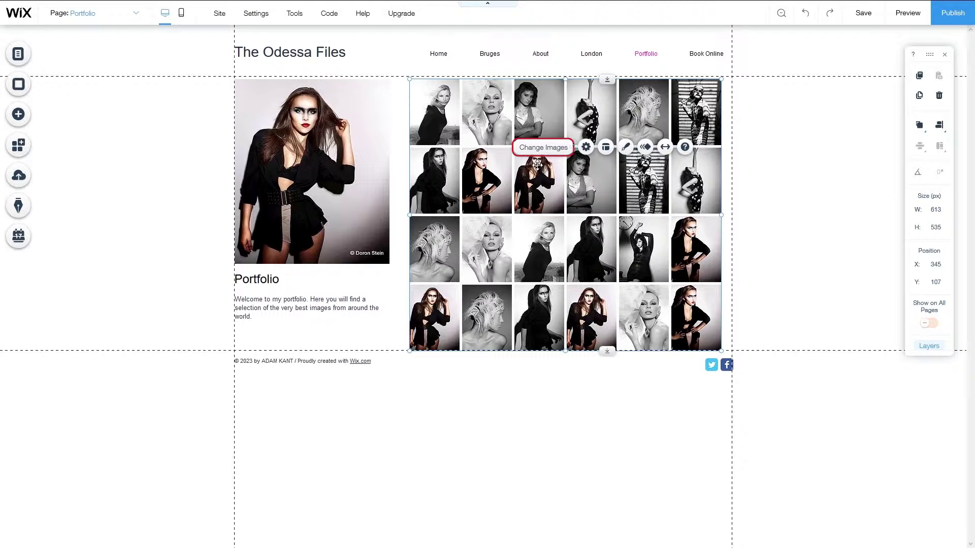
{"action": "double_click", "coordinate": [537, 164]}
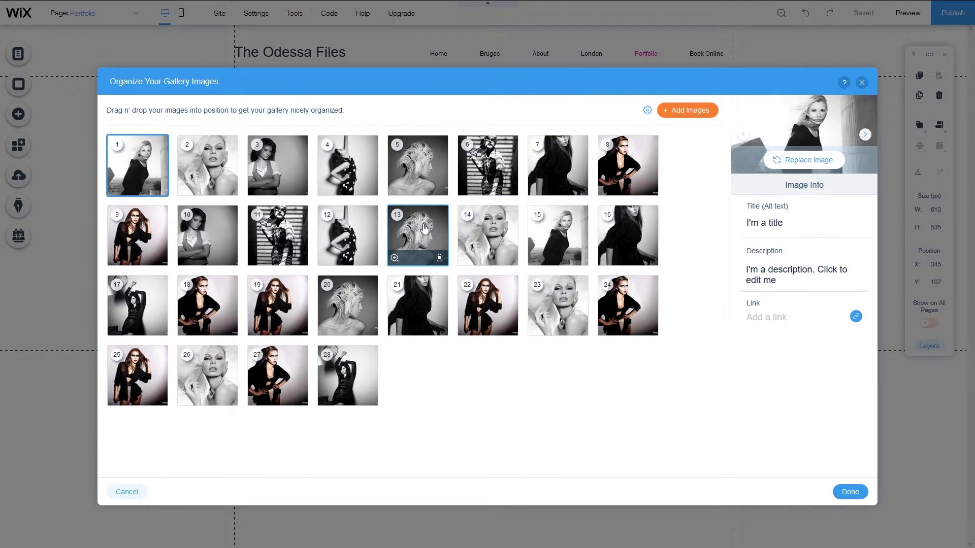
{"action": "left_click", "coordinate": [439, 327]}
{"action": "left_click", "coordinate": [649, 328]}
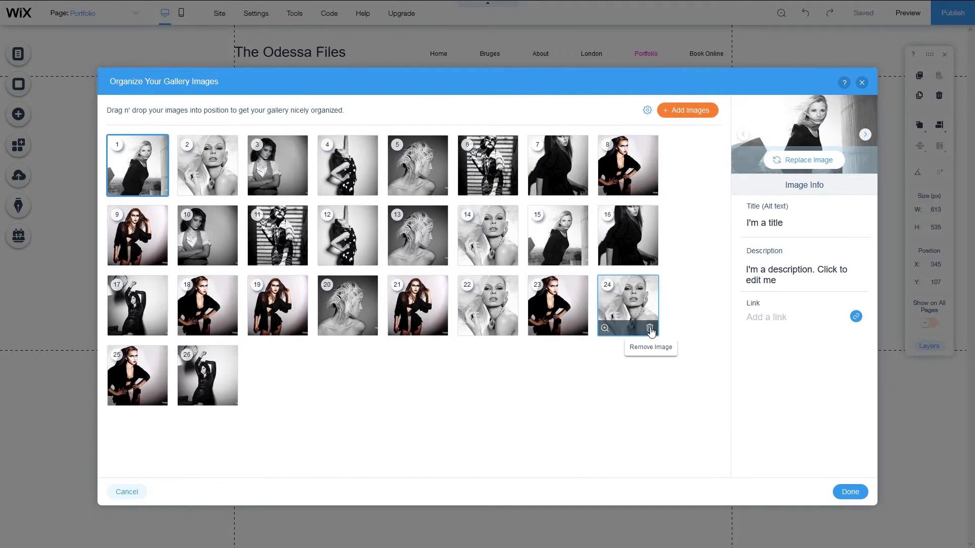
{"action": "left_click", "coordinate": [677, 114]}
- Upload four island and beach photos and add all four to the Portfolio gallery
{"action": "left_click", "coordinate": [818, 138]}
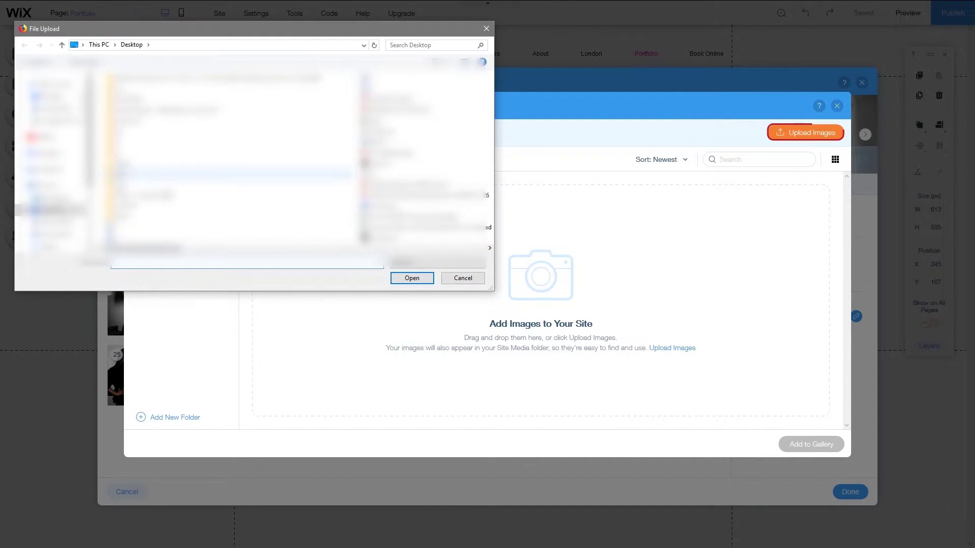
{"action": "key", "text": "Return"}
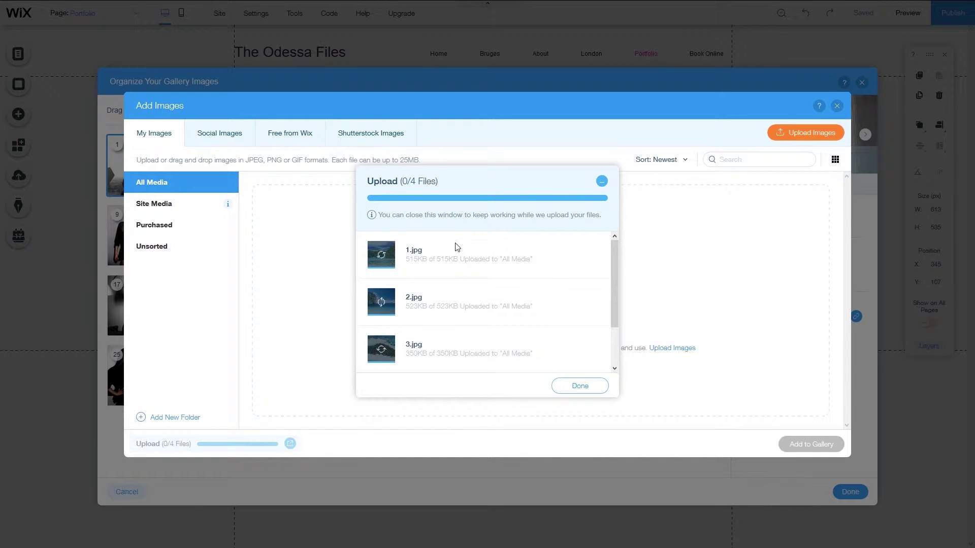
{"action": "left_click", "coordinate": [579, 387]}
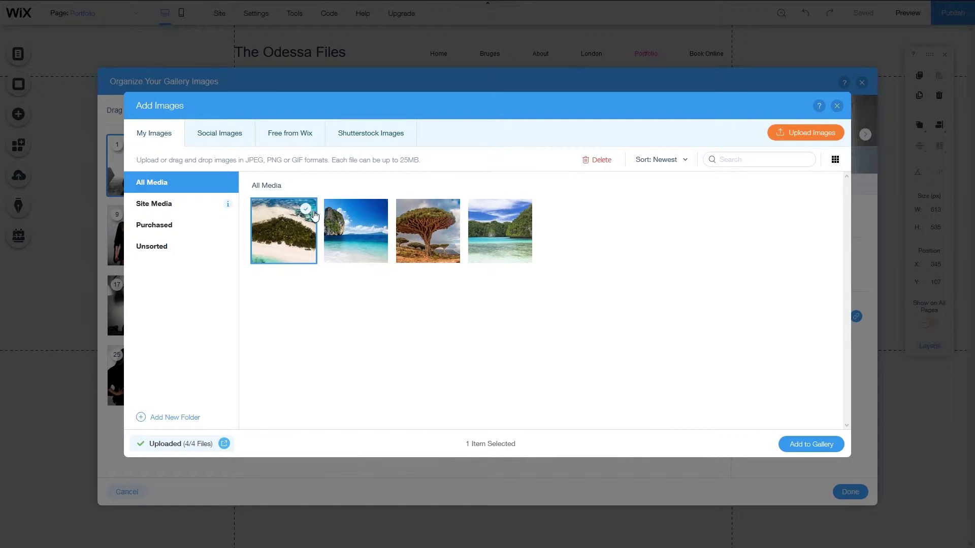
{"action": "mouse_move", "coordinate": [259, 258]}
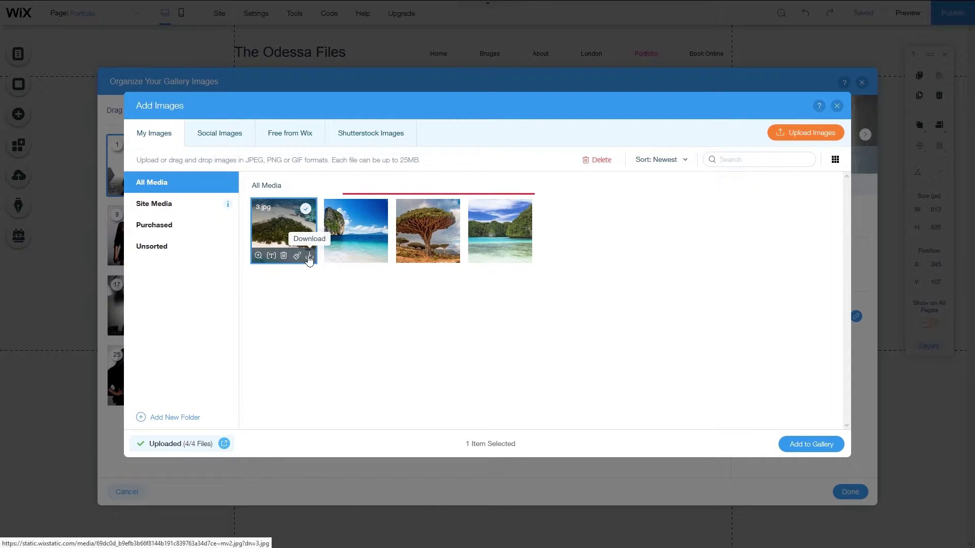
{"action": "left_click", "coordinate": [356, 231]}
{"action": "left_click", "coordinate": [428, 231]}
{"action": "left_click", "coordinate": [510, 238]}
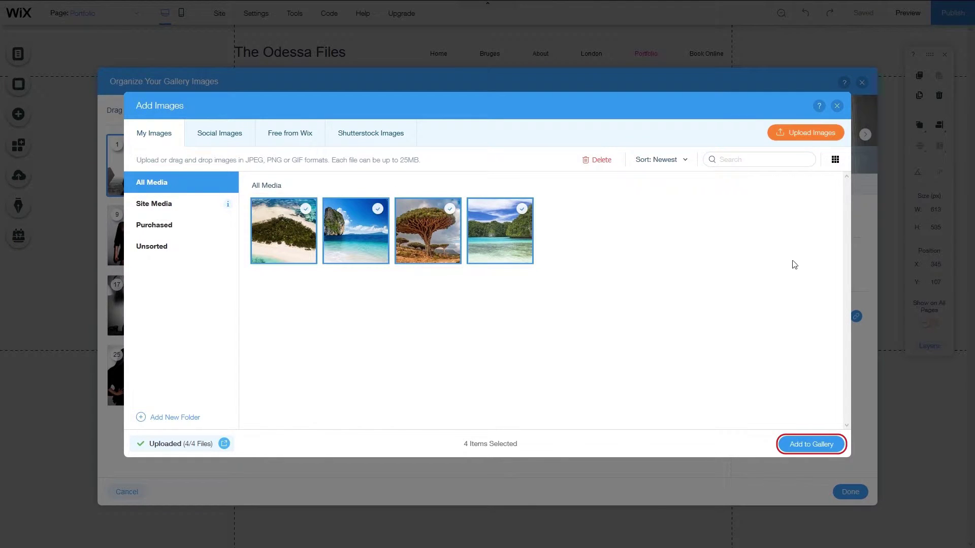
{"action": "left_click", "coordinate": [798, 443]}
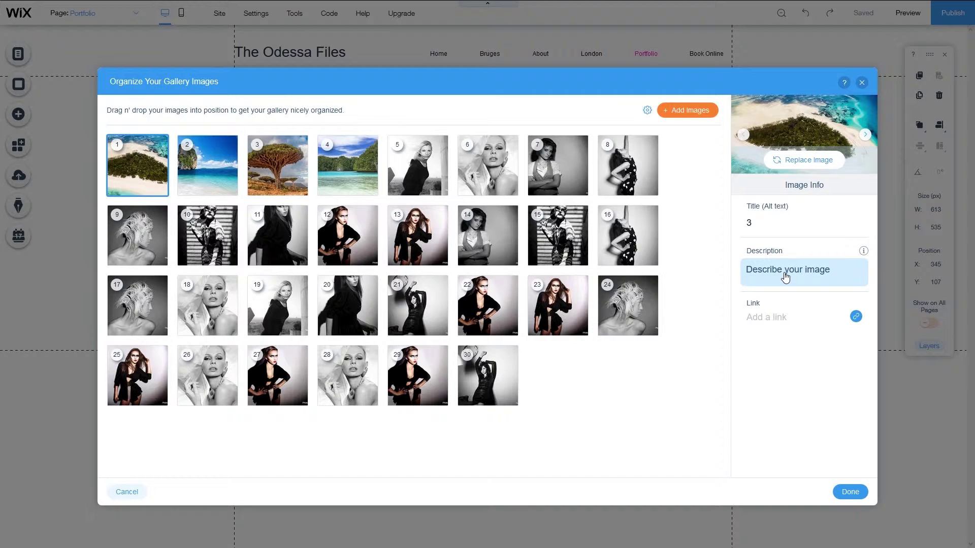
- Title the first new photo 'Triangle Island', described 'A remote island carved by the ocean.'
{"action": "left_click", "coordinate": [781, 221]}
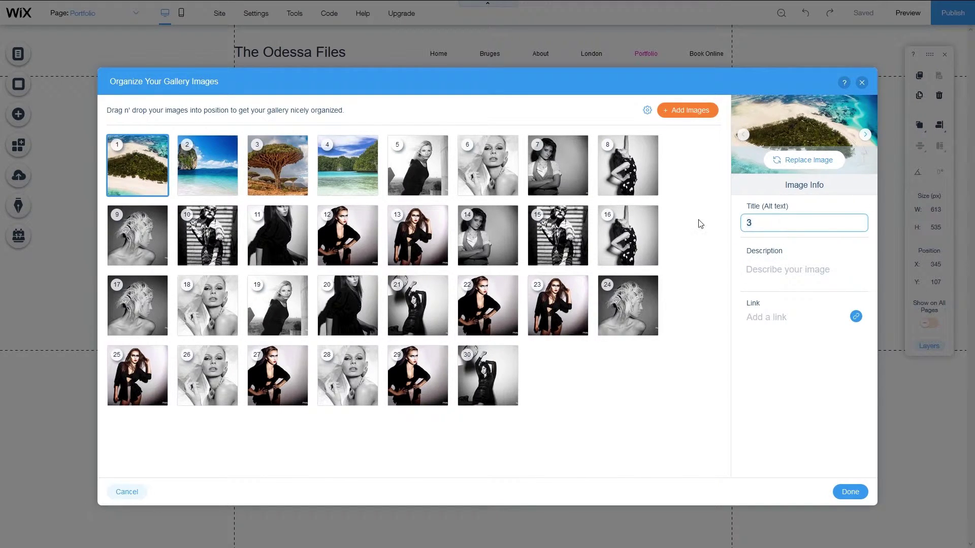
{"action": "type", "text": "Triangle Island"}
{"action": "key", "text": "Tab"}
{"action": "type", "text": "A remote island car"}
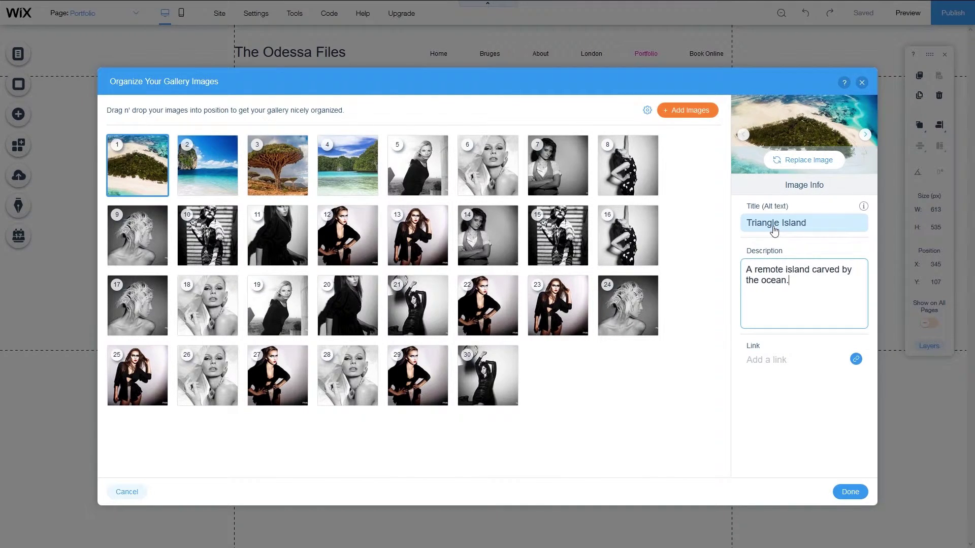
{"action": "left_click", "coordinate": [851, 492]}
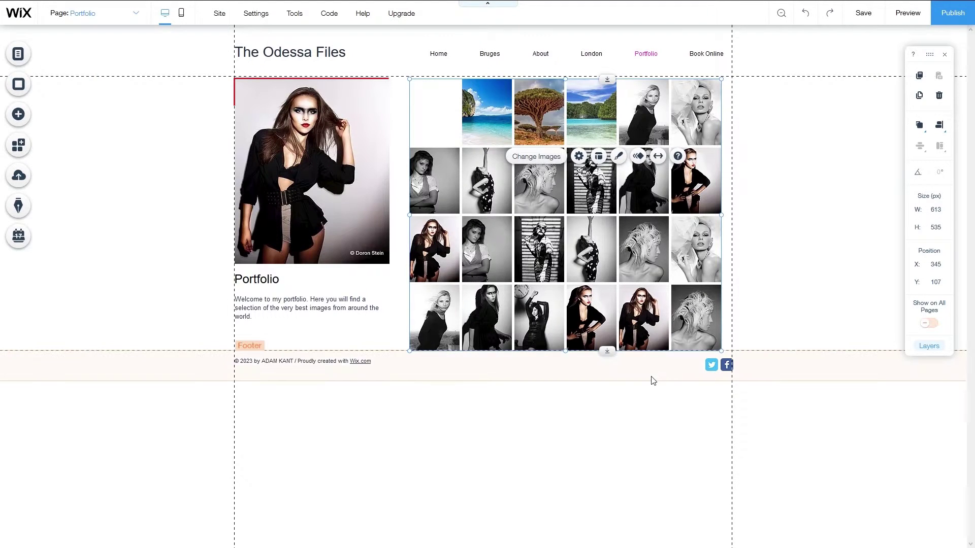
{"action": "left_click", "coordinate": [326, 150]}
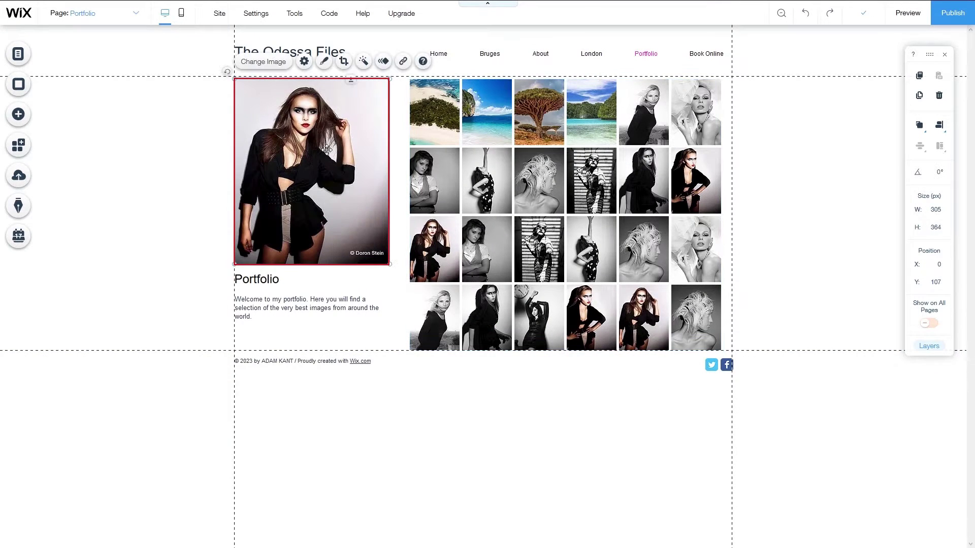
- Browse replacement images for the Portfolio portrait, then close without changing it
{"action": "left_click", "coordinate": [269, 63]}
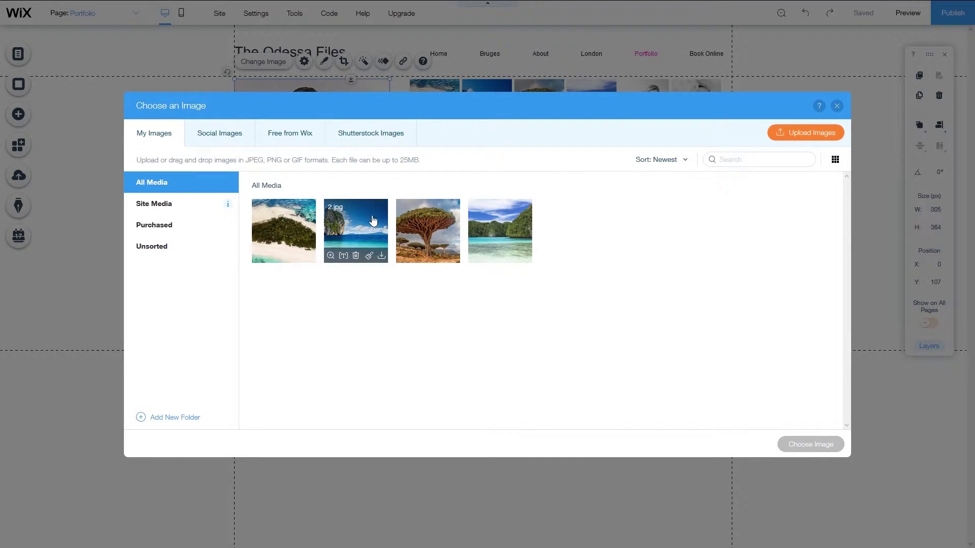
{"action": "mouse_move", "coordinate": [330, 256]}
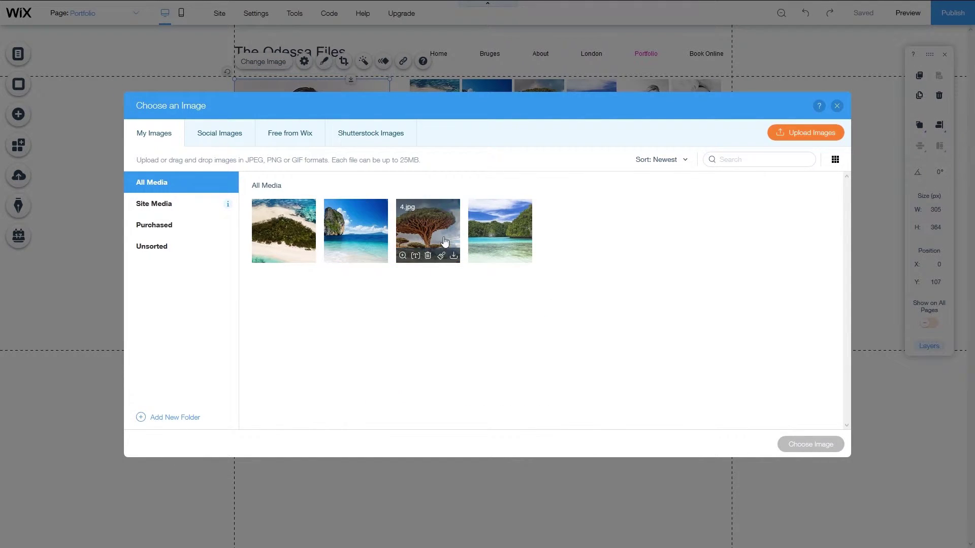
{"action": "left_click", "coordinate": [837, 106]}
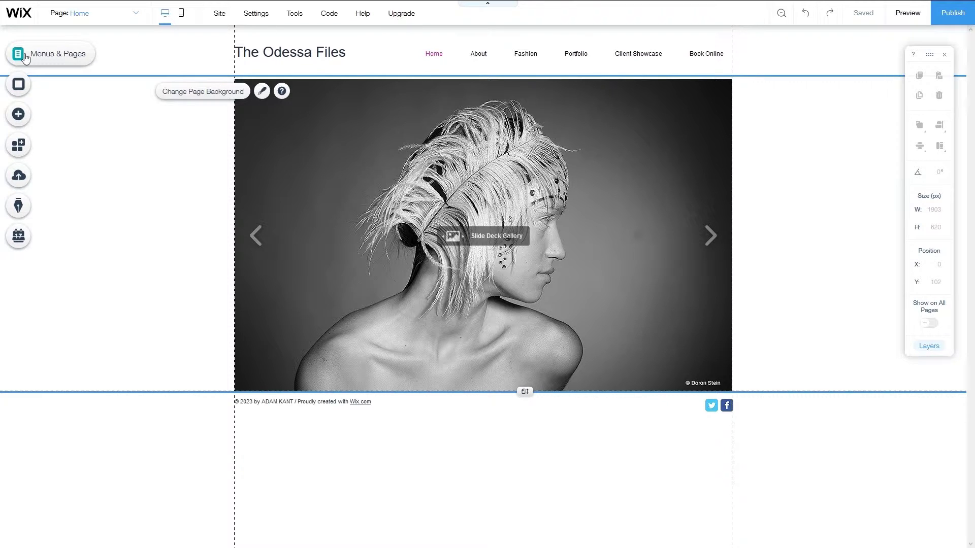
- Rename the Fashion page to London from the Site Menu and select its photo grid
{"action": "left_click", "coordinate": [27, 58]}
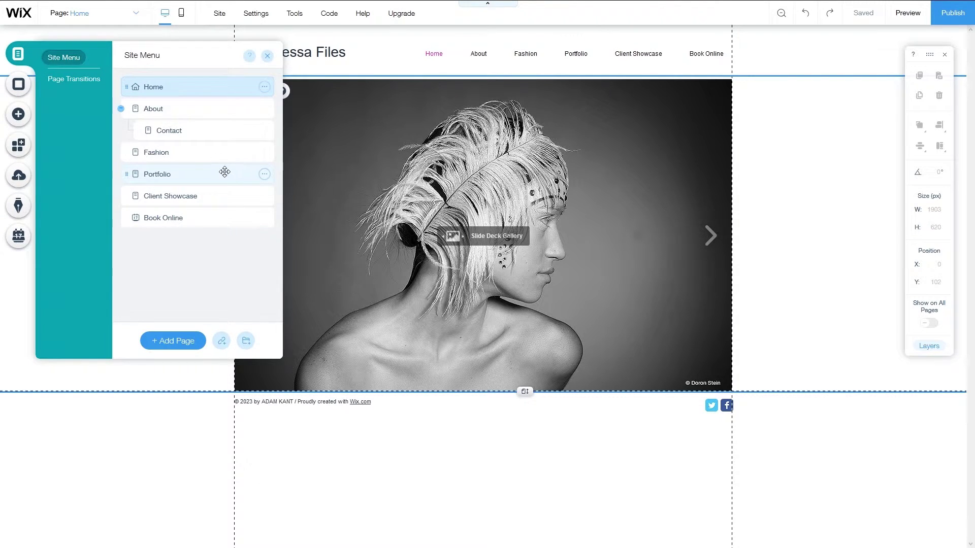
{"action": "left_click", "coordinate": [264, 154]}
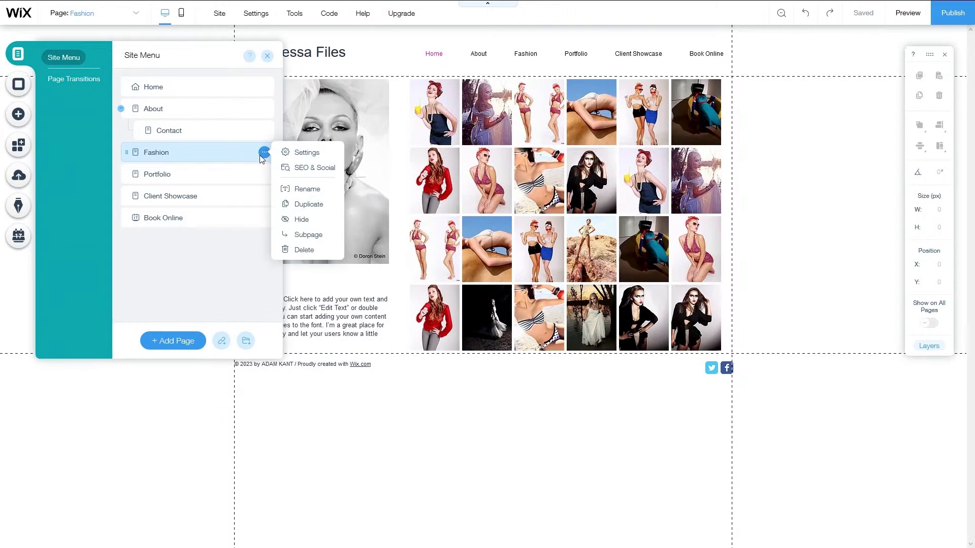
{"action": "left_click", "coordinate": [307, 189]}
{"action": "type", "text": "London"}
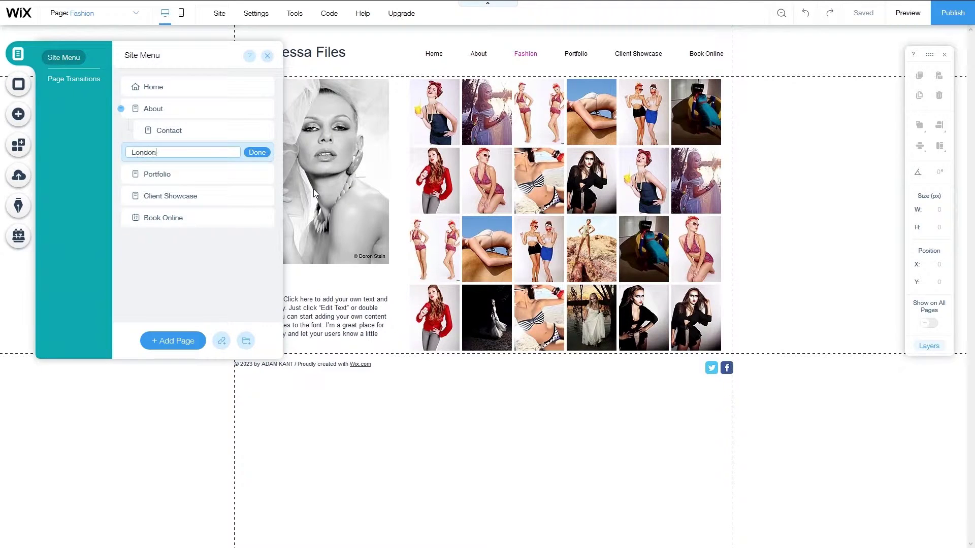
{"action": "left_click", "coordinate": [256, 153]}
{"action": "left_click", "coordinate": [320, 152]}
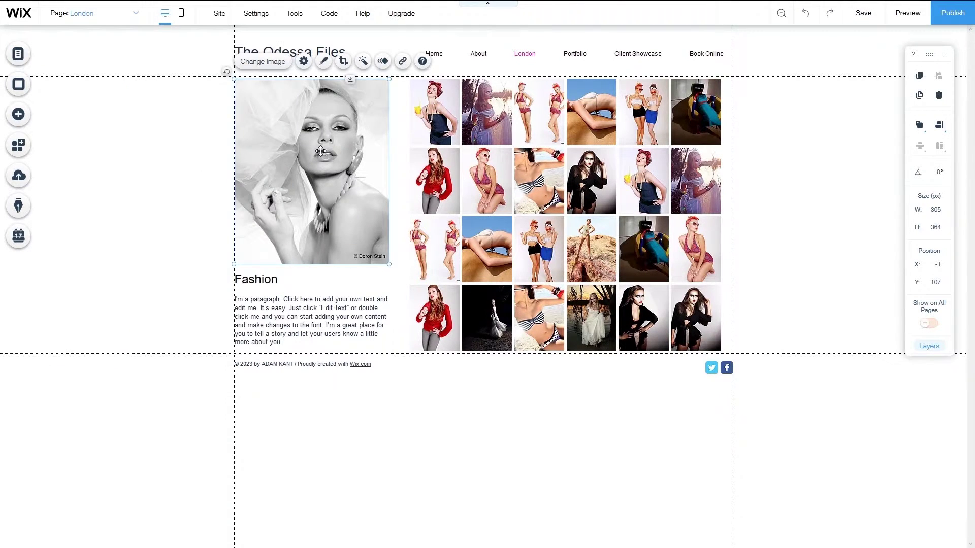
{"action": "left_click", "coordinate": [585, 286], "text": "shift"}
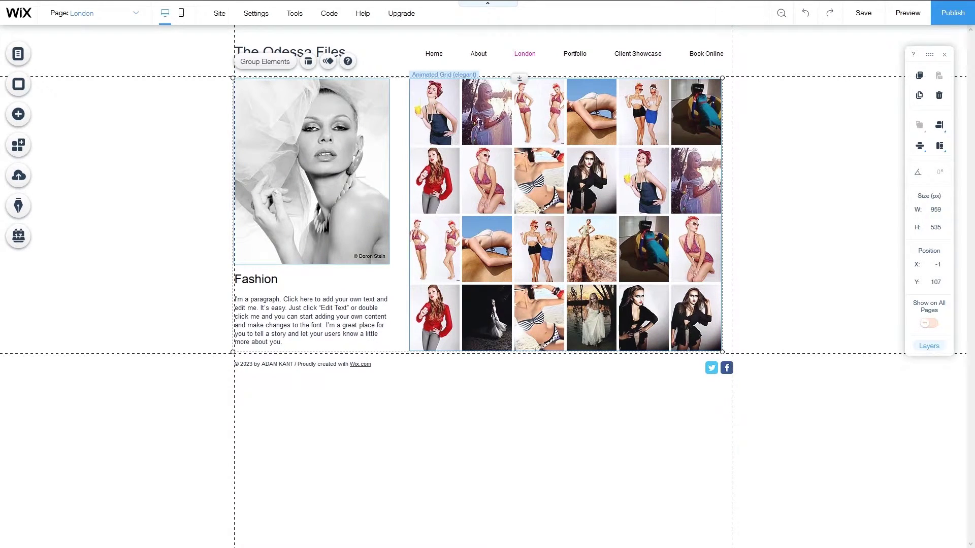
- Undo an accidental gallery deletion, then remove all fashion photos from the London gallery
{"action": "left_click", "coordinate": [447, 259]}
{"action": "key", "text": "Delete"}
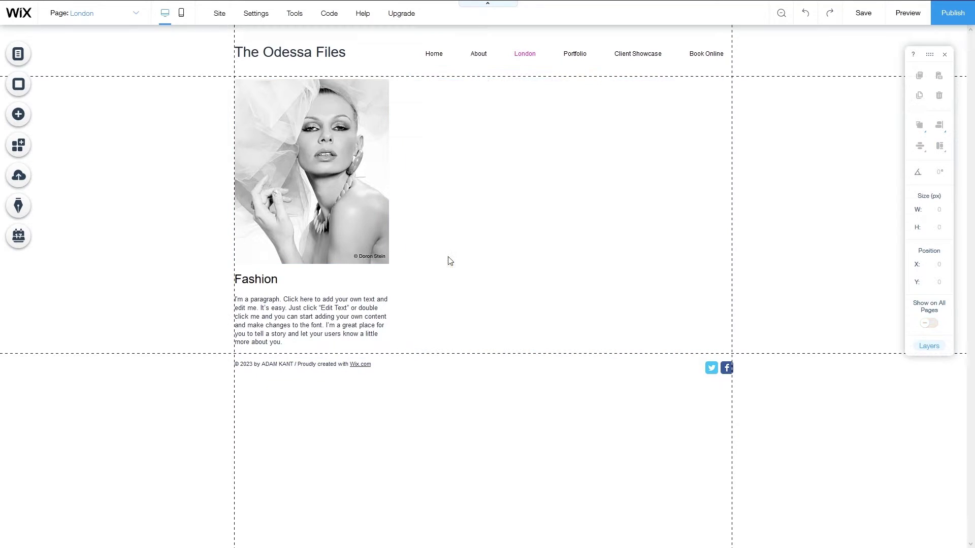
{"action": "right_click", "coordinate": [487, 173]}
{"action": "left_click", "coordinate": [508, 216]}
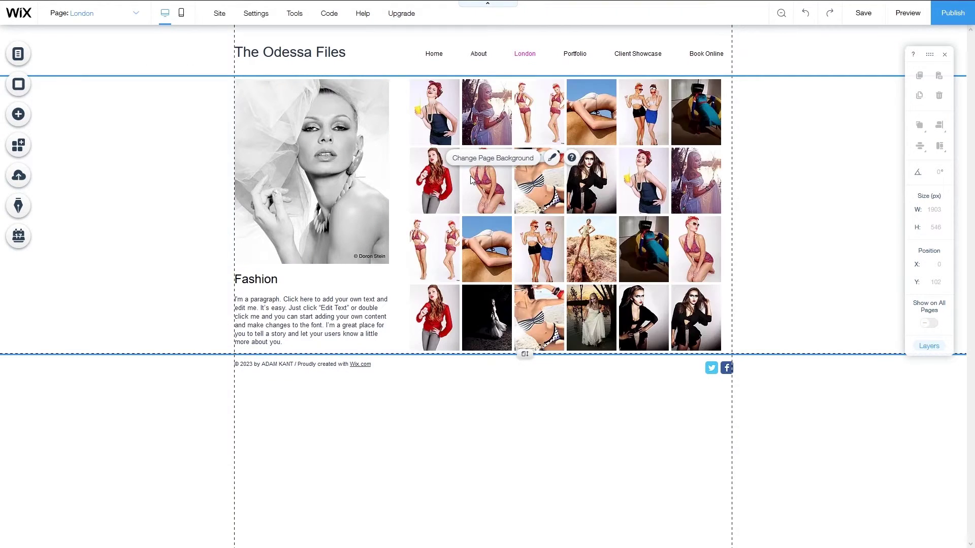
{"action": "left_click", "coordinate": [433, 196]}
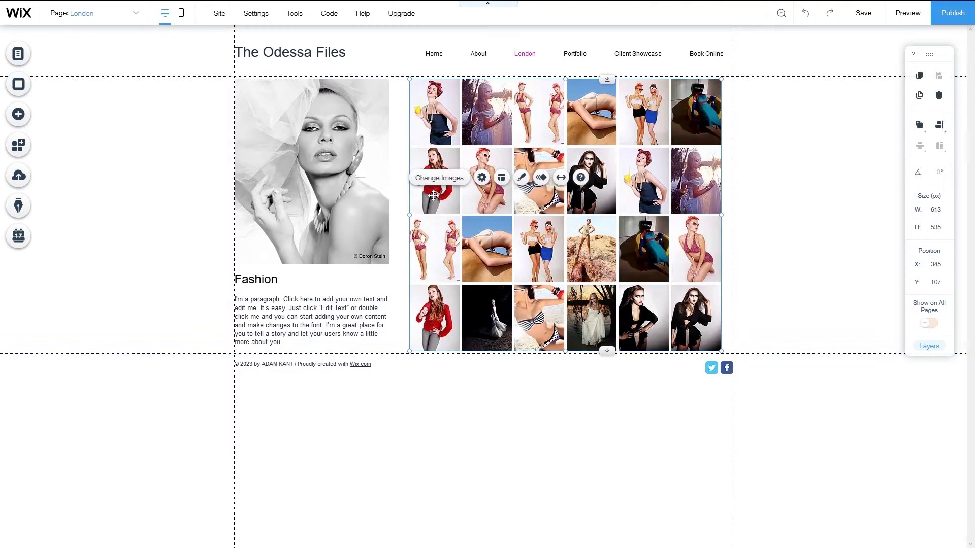
{"action": "left_click", "coordinate": [454, 177]}
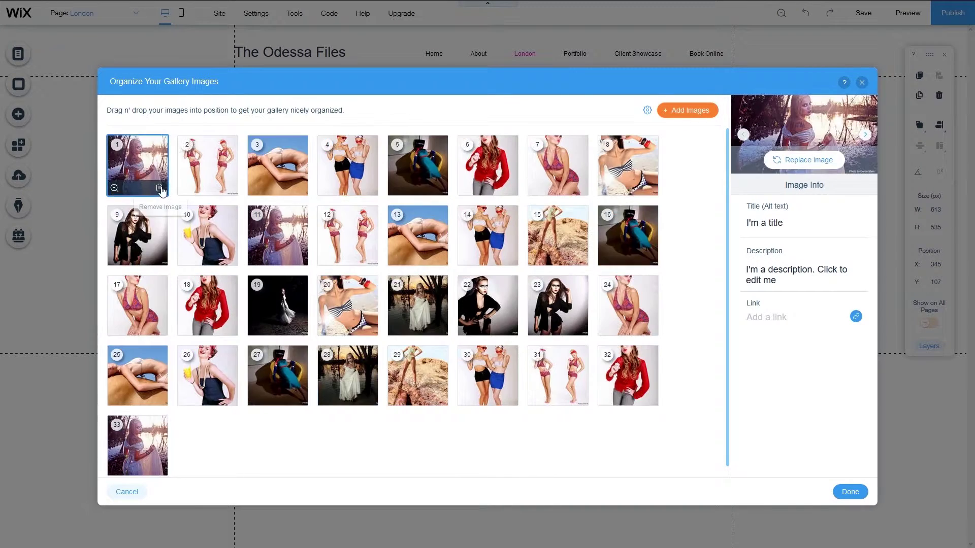
{"action": "left_click", "coordinate": [160, 193]}
{"action": "left_click", "coordinate": [161, 192]}
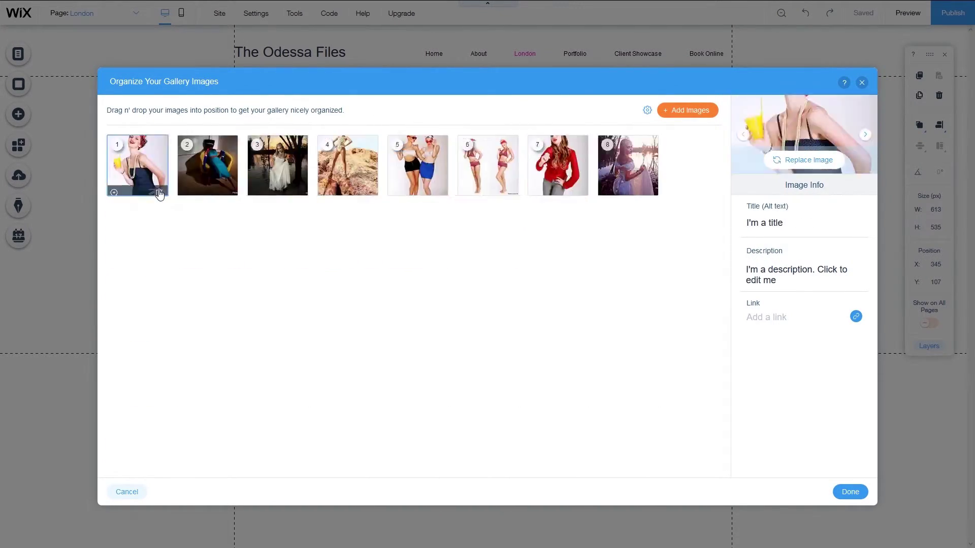
{"action": "left_click", "coordinate": [159, 193]}
{"action": "left_click", "coordinate": [161, 193]}
- Upload the London folder's cityscape images and add them to the gallery
{"action": "left_click", "coordinate": [688, 110]}
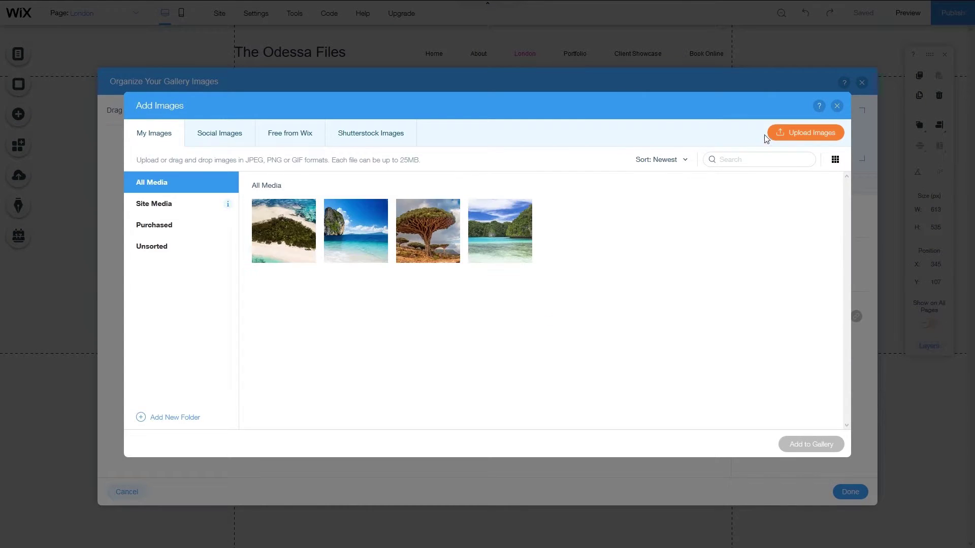
{"action": "left_click", "coordinate": [806, 133]}
{"action": "double_click", "coordinate": [152, 145]}
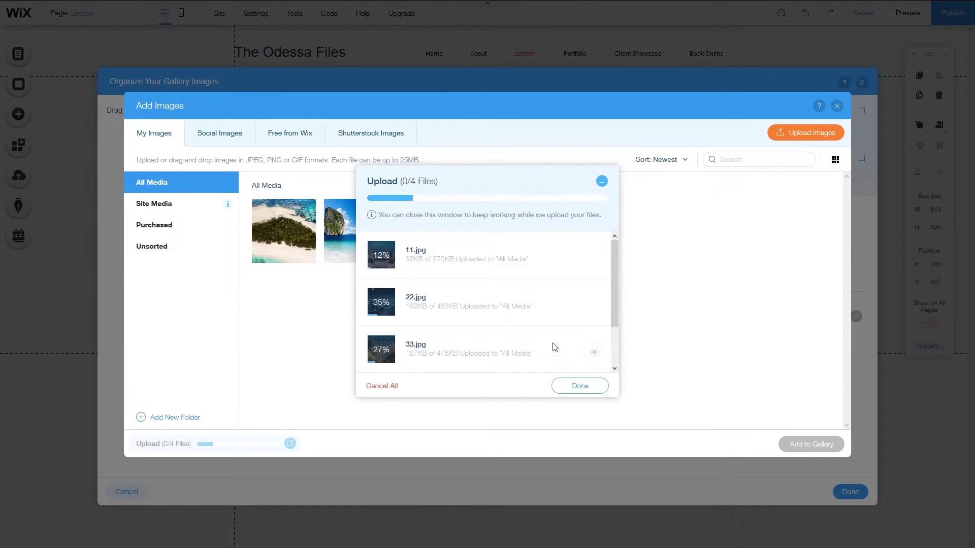
{"action": "left_click", "coordinate": [577, 387]}
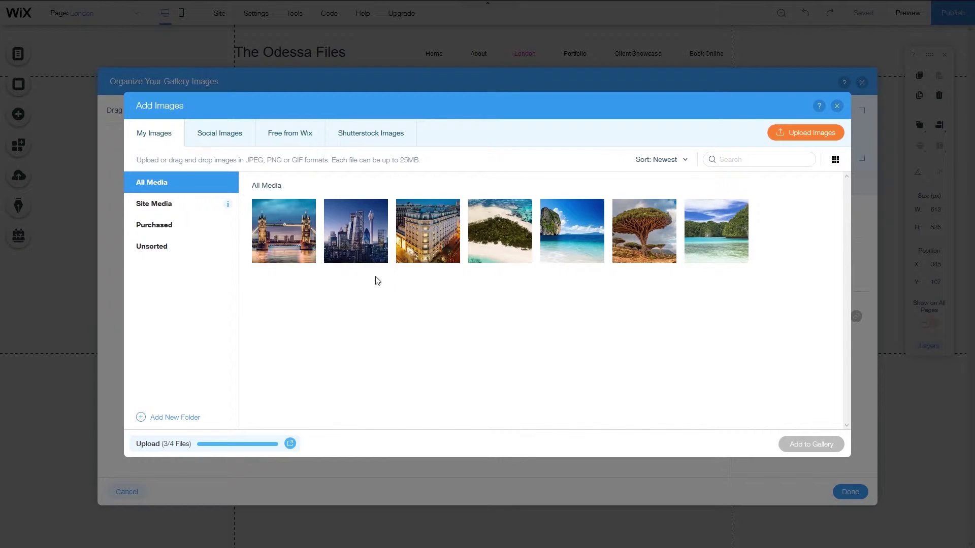
{"action": "left_click", "coordinate": [800, 442]}
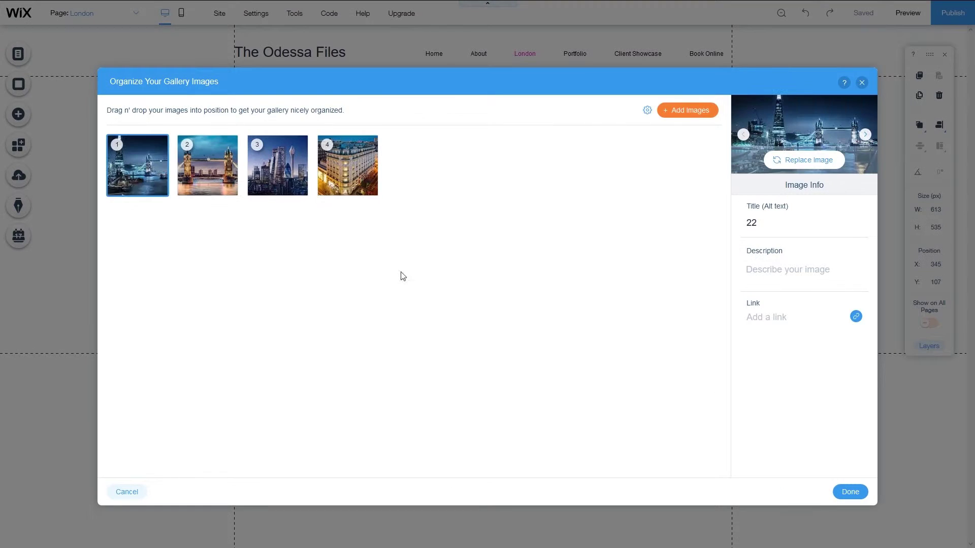
{"action": "double_click", "coordinate": [746, 226]}
- Title images 1 and 2 'Londonscape 1' and 'Londonscape 2', described 'first one' and 'favourite one'
{"action": "type", "text": "Londonscape 1"}
{"action": "left_click", "coordinate": [773, 268]}
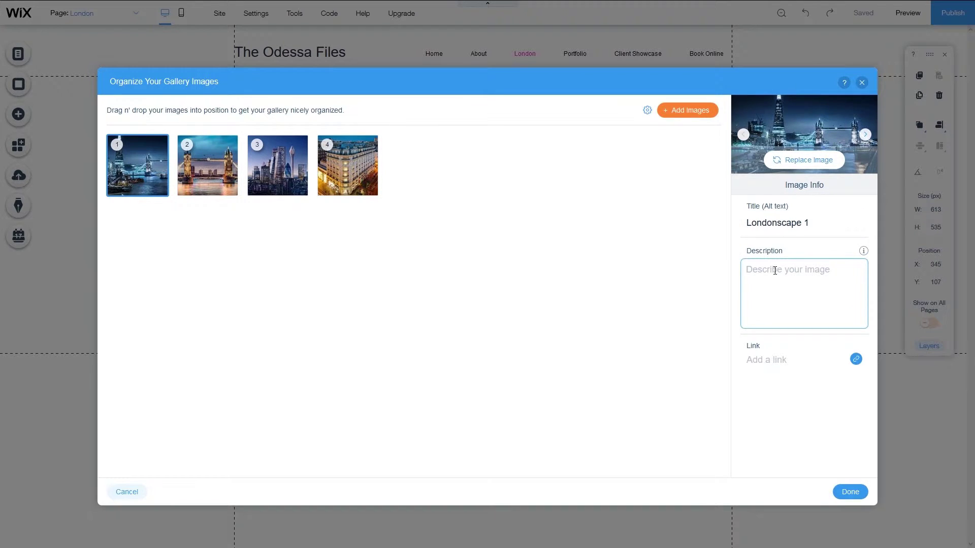
{"action": "type", "text": "first one"}
{"action": "left_click_drag", "start_coordinate": [747, 224], "coordinate": [785, 223]}
{"action": "key", "text": "Return"}
{"action": "double_click", "coordinate": [743, 224]}
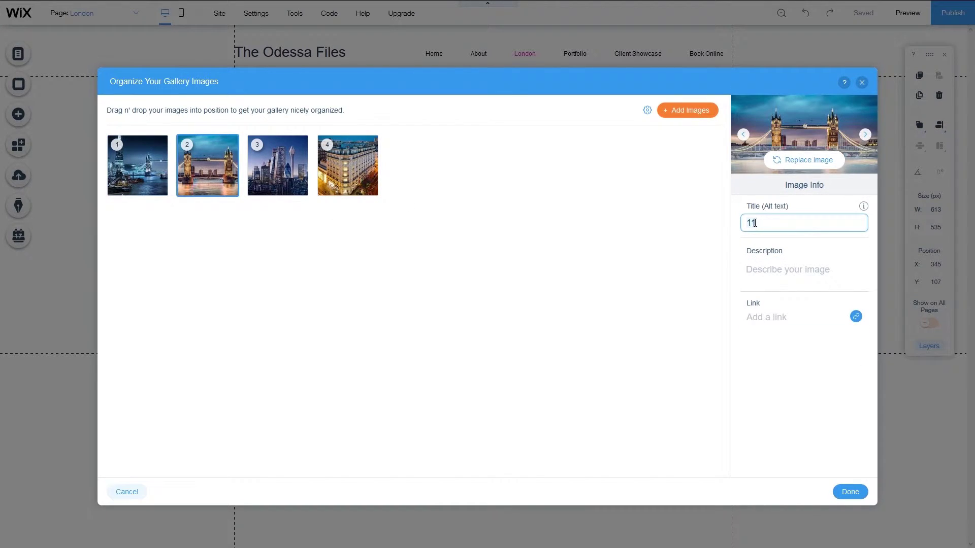
{"action": "type", "text": "Londonscape 2"}
{"action": "left_click", "coordinate": [805, 270]}
{"action": "type", "text": "favou"}
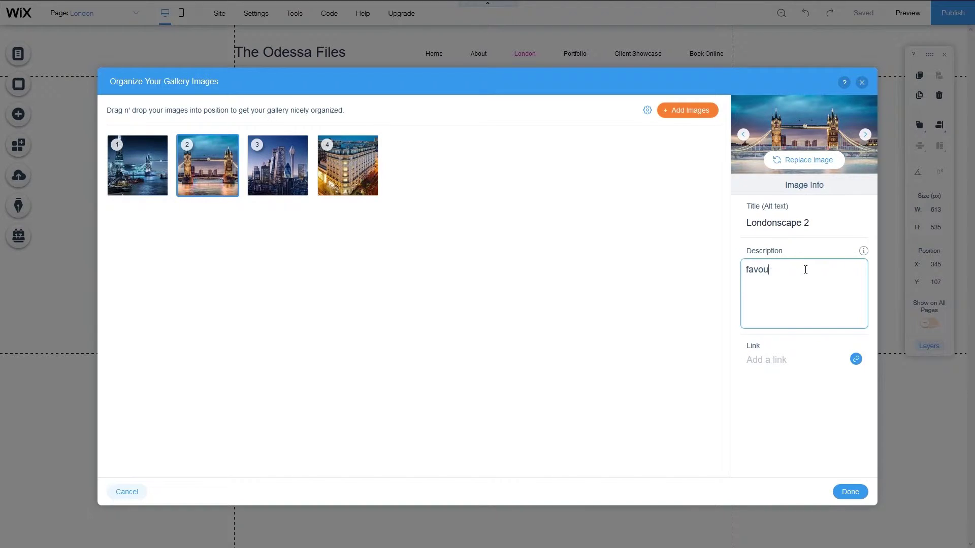
{"action": "type", "text": "rite one"}
- Title images 3 and 4 'Londonscape', described 'spaceship end' and 'real one', and apply the changes
{"action": "left_click", "coordinate": [277, 165]}
{"action": "double_click", "coordinate": [794, 224]}
{"action": "type", "text": "Londonscape"}
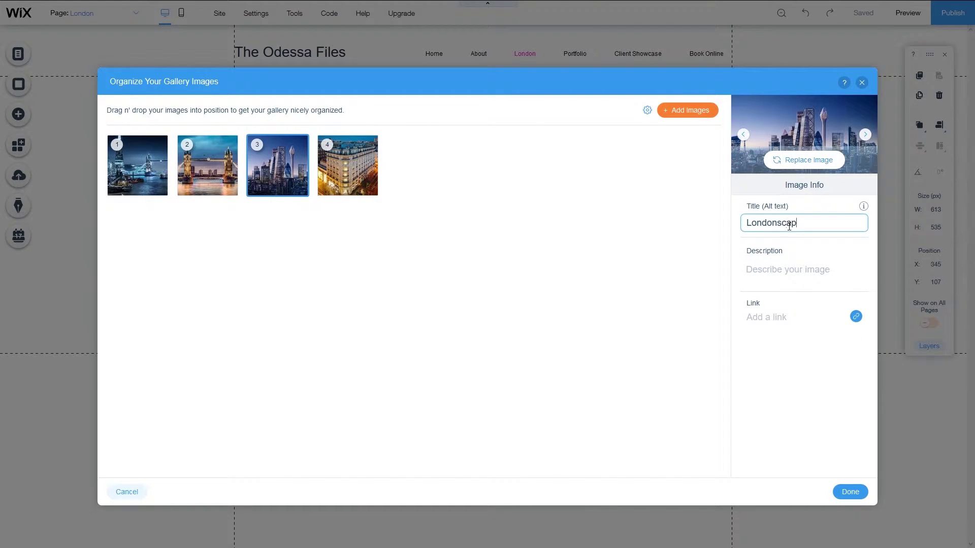
{"action": "left_click", "coordinate": [779, 268]}
{"action": "type", "text": "sp"}
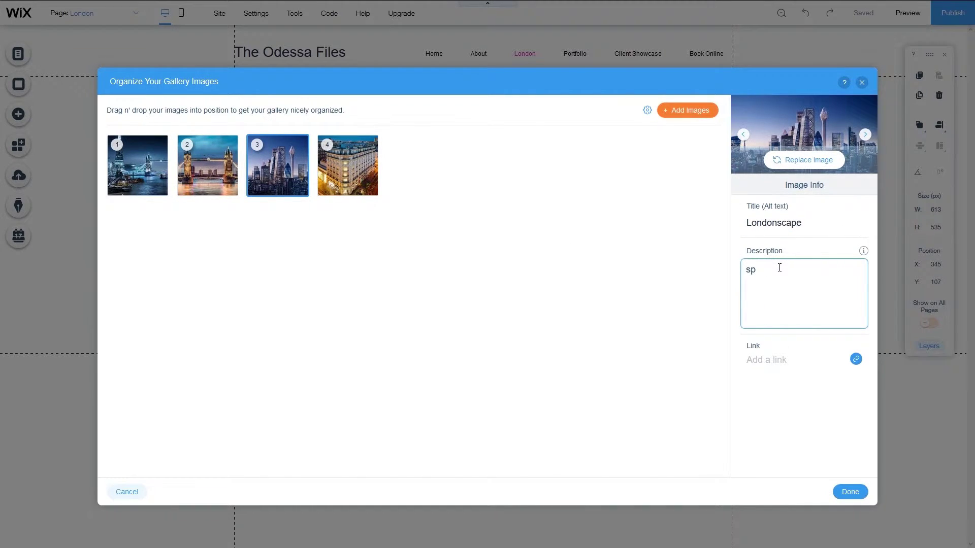
{"action": "type", "text": "aceship end"}
{"action": "left_click", "coordinate": [348, 165]}
{"action": "double_click", "coordinate": [745, 224]}
{"action": "type", "text": "Londo"}
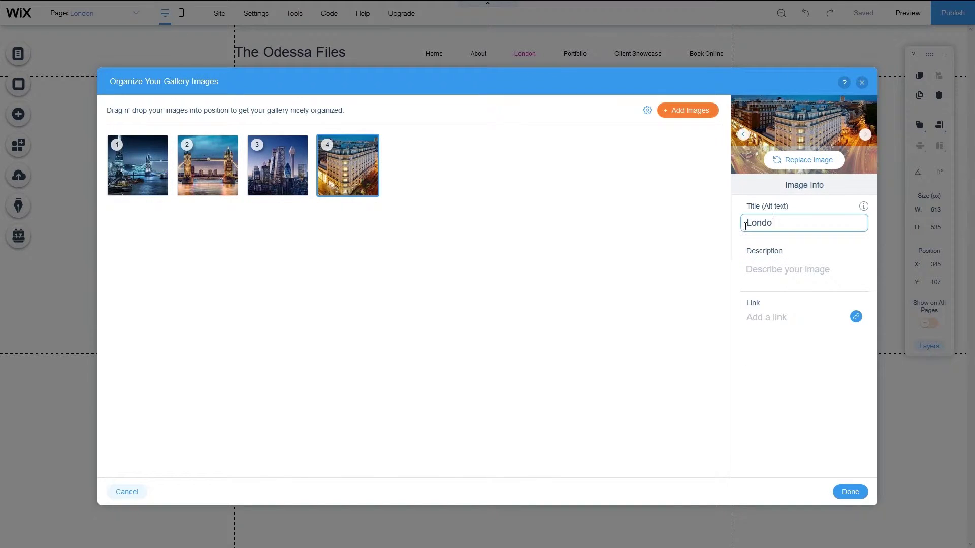
{"action": "type", "text": "nscape"}
{"action": "left_click", "coordinate": [799, 269]}
{"action": "type", "text": "real one"}
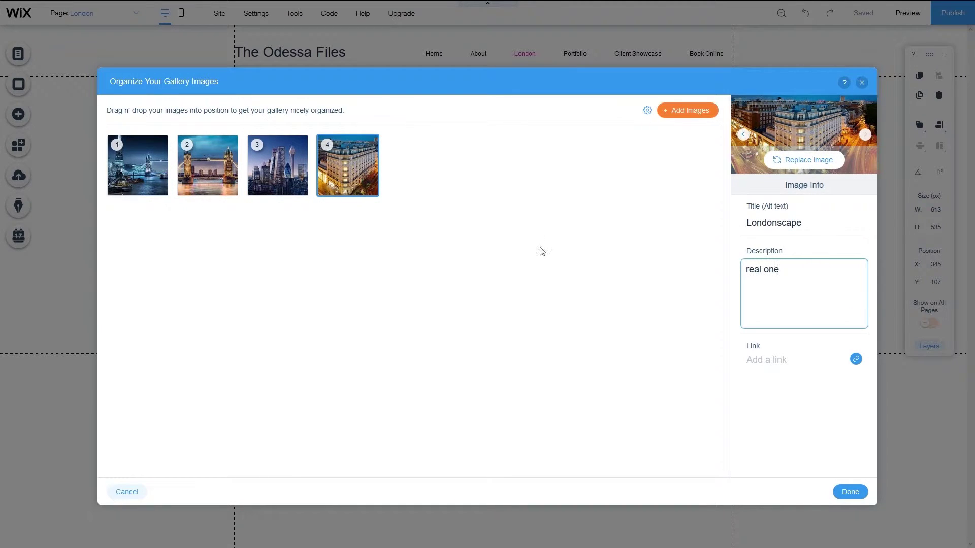
{"action": "left_click", "coordinate": [850, 491]}
{"action": "left_click", "coordinate": [312, 172]}
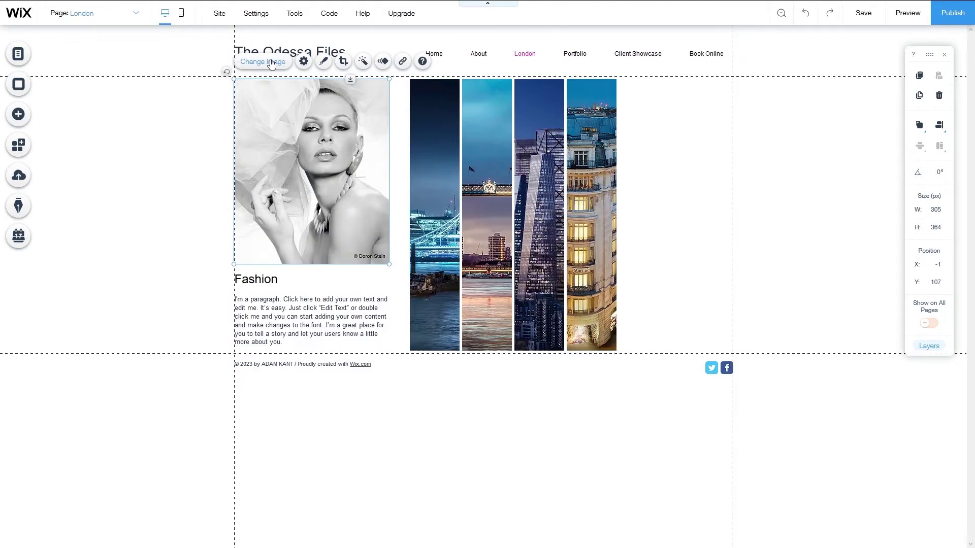
{"action": "left_click", "coordinate": [263, 61]}
- Swap the fashion photo for a London skyline, retitle the heading 'London' and rewrite its caption
{"action": "left_click", "coordinate": [428, 231]}
{"action": "key", "text": "Escape"}
{"action": "double_click", "coordinate": [261, 279]}
{"action": "type", "text": "London"}
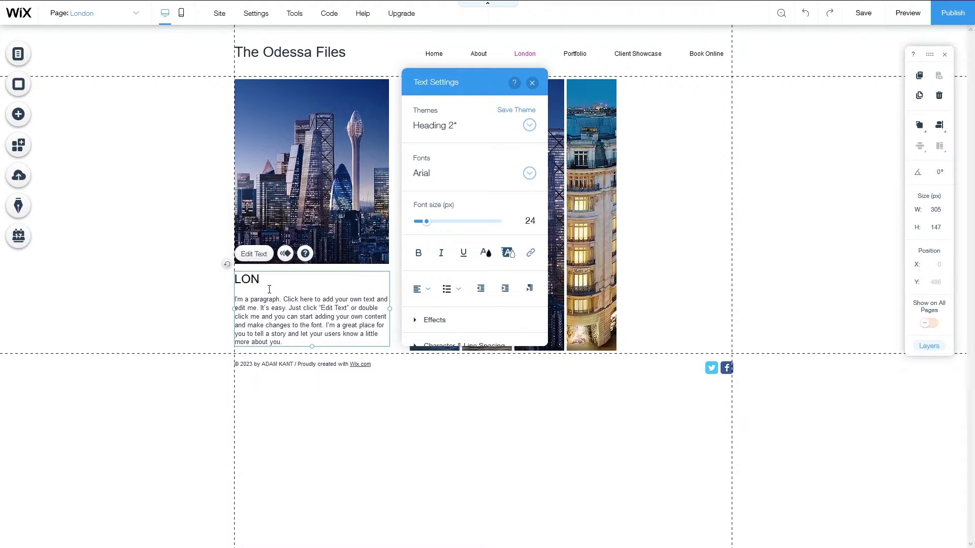
{"action": "left_click_drag", "start_coordinate": [286, 341], "coordinate": [221, 304]}
{"action": "type", "text": "A series of my best images from London, England."}
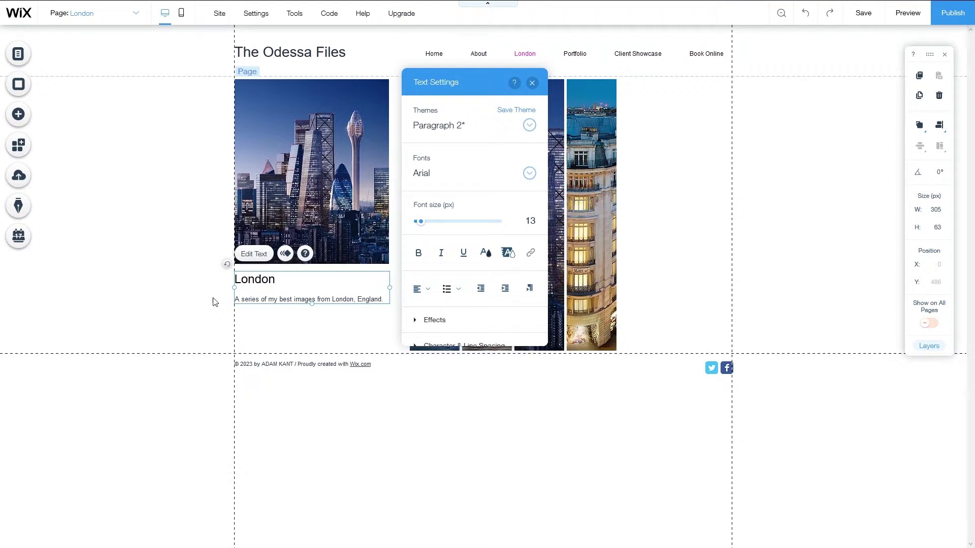
{"action": "left_click", "coordinate": [265, 318]}
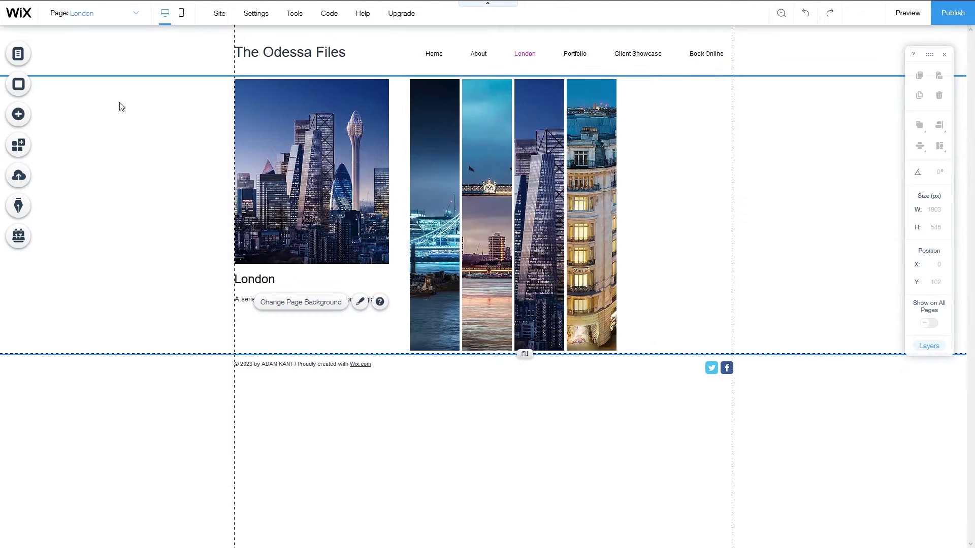
- Delete the Client Showcase page, leaving Home, About, Contact, London, Portfolio and Book Online
{"action": "left_click", "coordinate": [20, 56]}
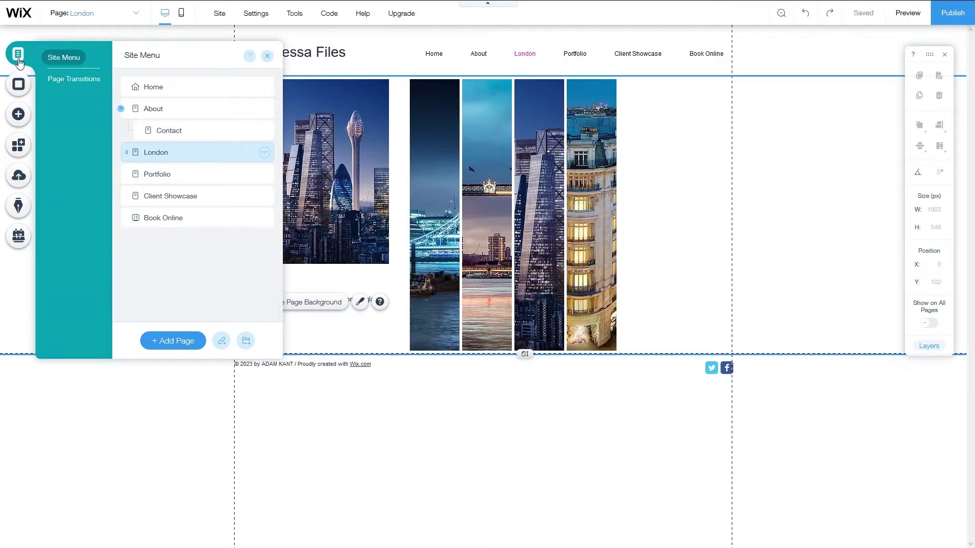
{"action": "mouse_move", "coordinate": [263, 199]}
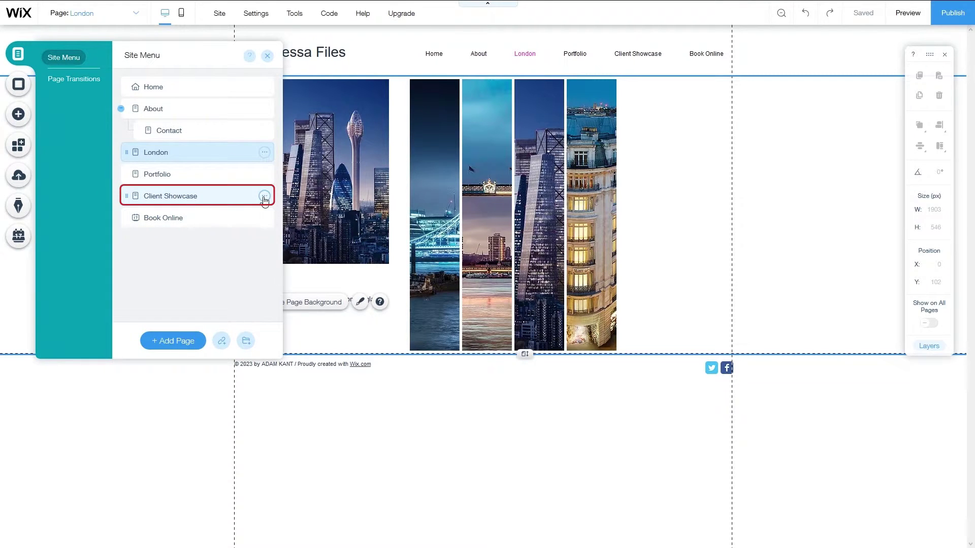
{"action": "left_click", "coordinate": [264, 196]}
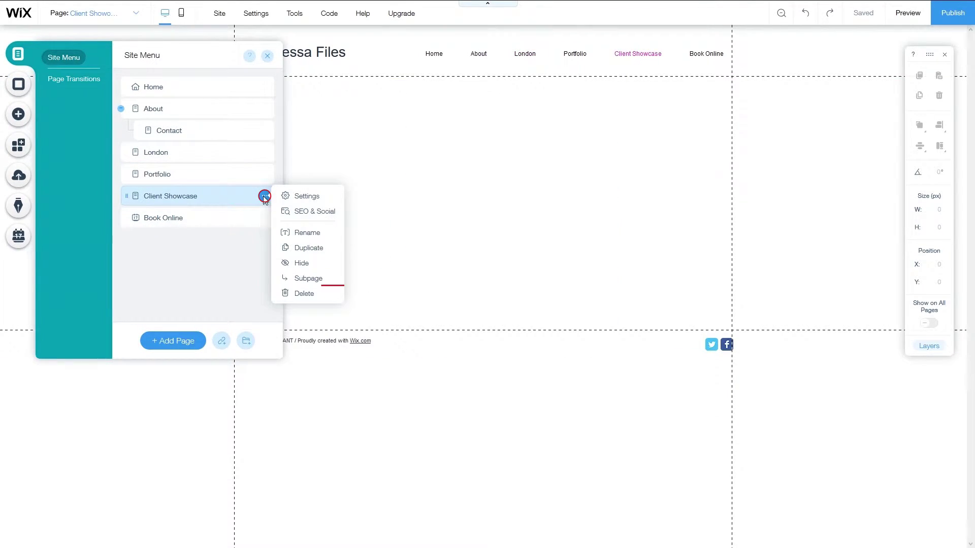
{"action": "left_click", "coordinate": [306, 295]}
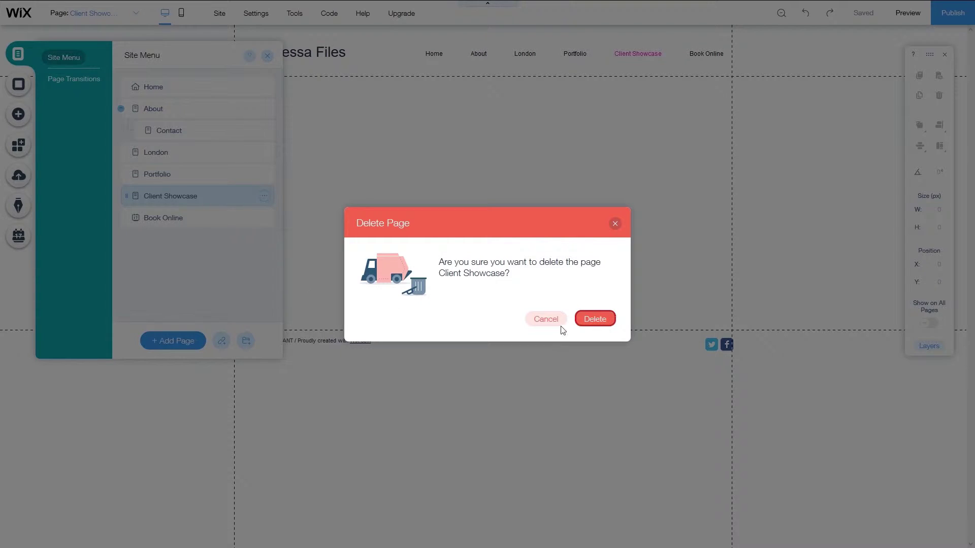
{"action": "left_click", "coordinate": [592, 321]}
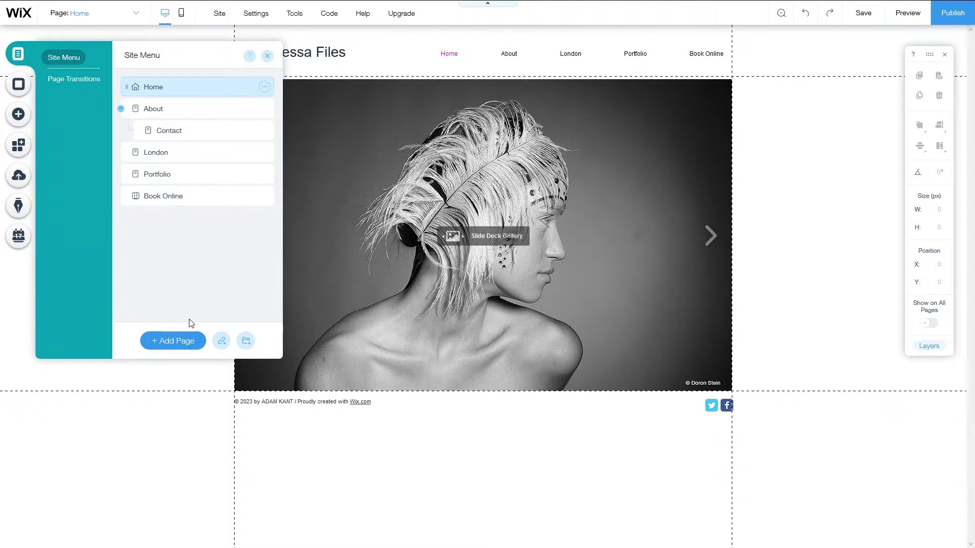
- Add a blank page named Bruges and position it between London and Portfolio
{"action": "left_click", "coordinate": [172, 341]}
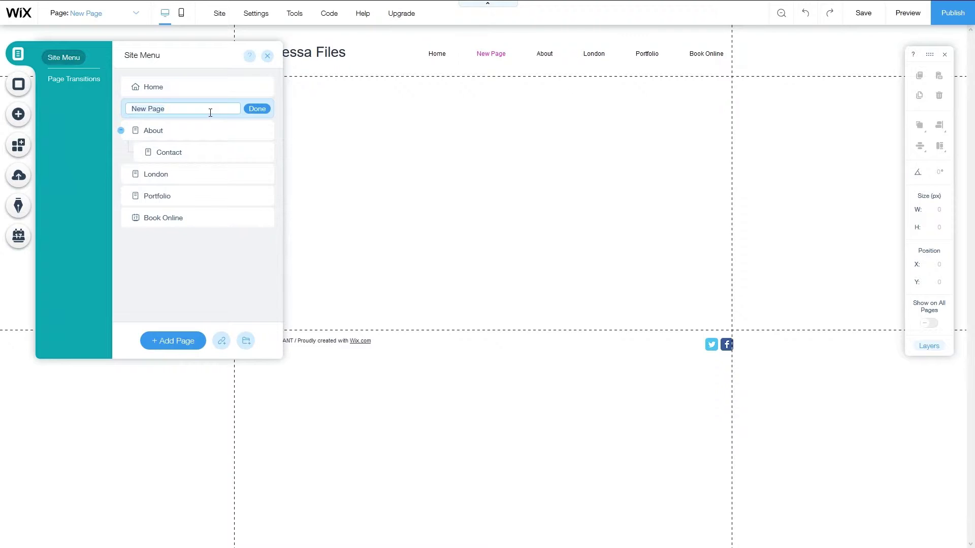
{"action": "type", "text": "Bruges"}
{"action": "left_click", "coordinate": [265, 109]}
{"action": "left_click_drag", "start_coordinate": [224, 109], "coordinate": [203, 174]}
{"action": "left_click", "coordinate": [24, 116]}
- Place a six-photo masonry grid gallery on the Bruges page just below the header
{"action": "left_click", "coordinate": [58, 88]}
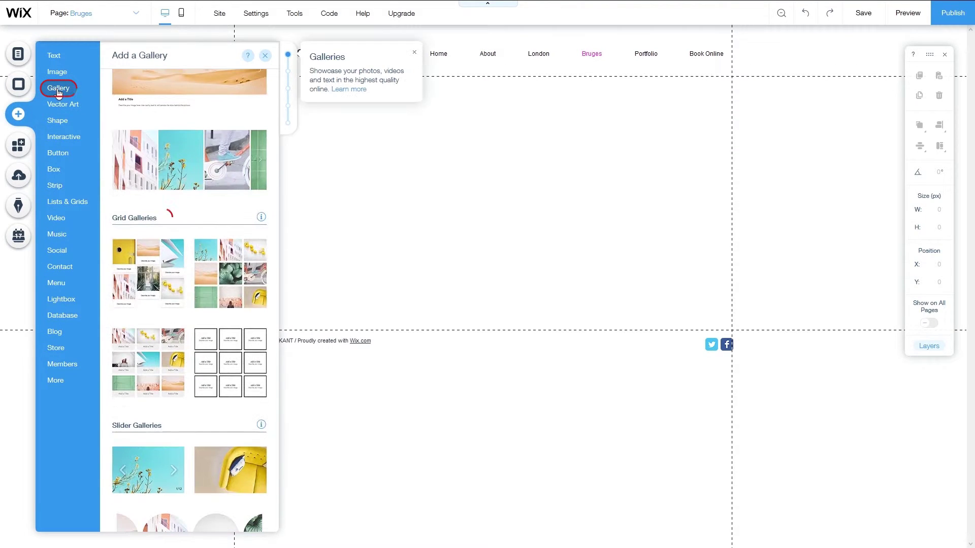
{"action": "left_click", "coordinate": [160, 264]}
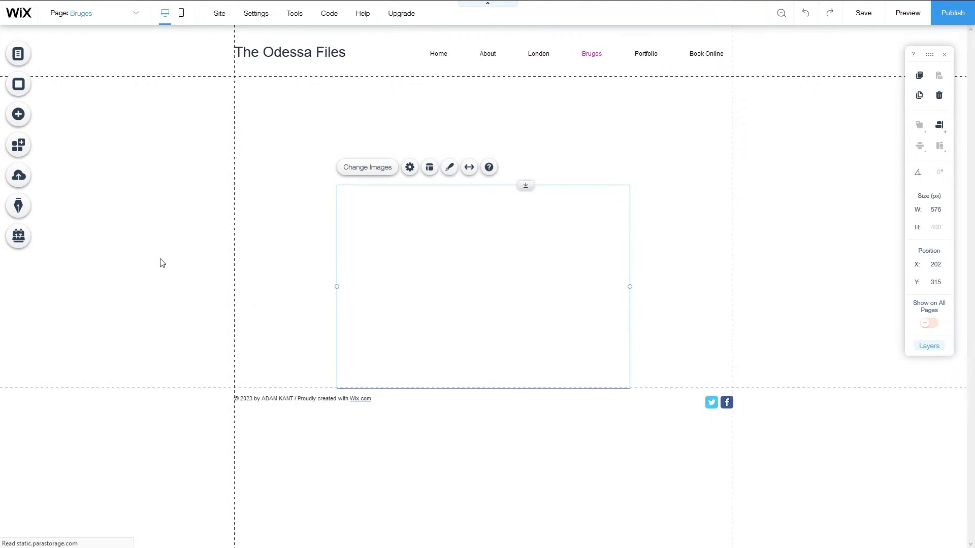
{"action": "left_click_drag", "start_coordinate": [466, 243], "coordinate": [468, 178]}
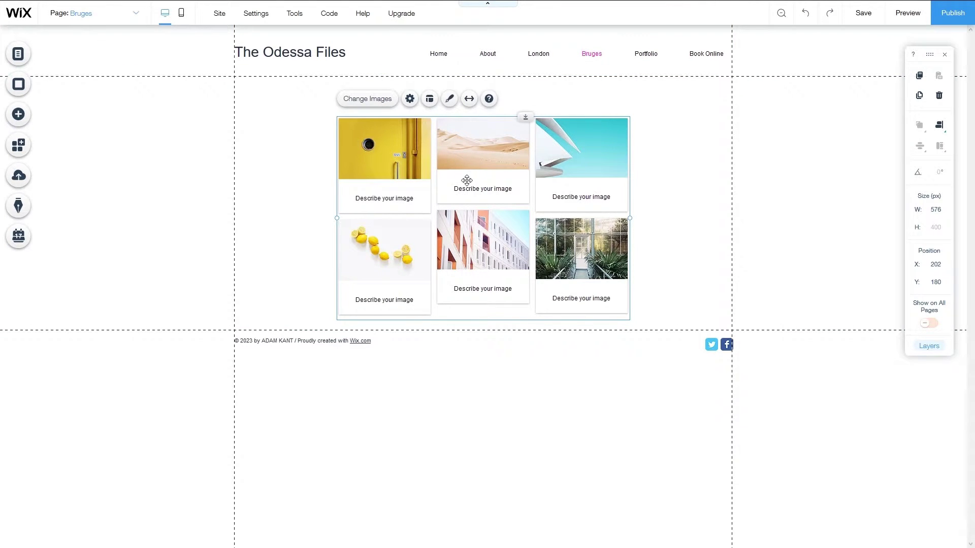
{"action": "left_click", "coordinate": [26, 117]}
- Add a Heading 2 reading 'Bruges - Belgium' at the left edge above the gallery
{"action": "left_click", "coordinate": [54, 56]}
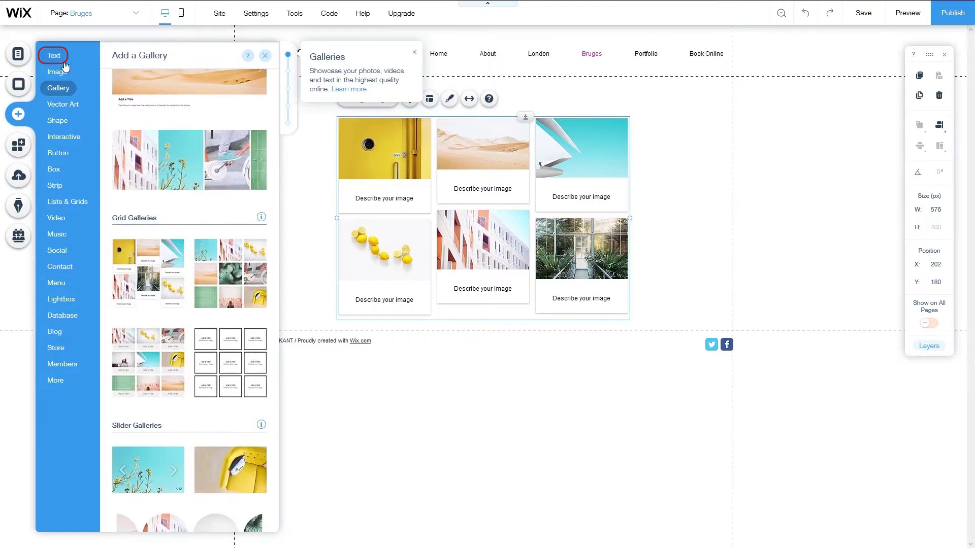
{"action": "left_click", "coordinate": [152, 131]}
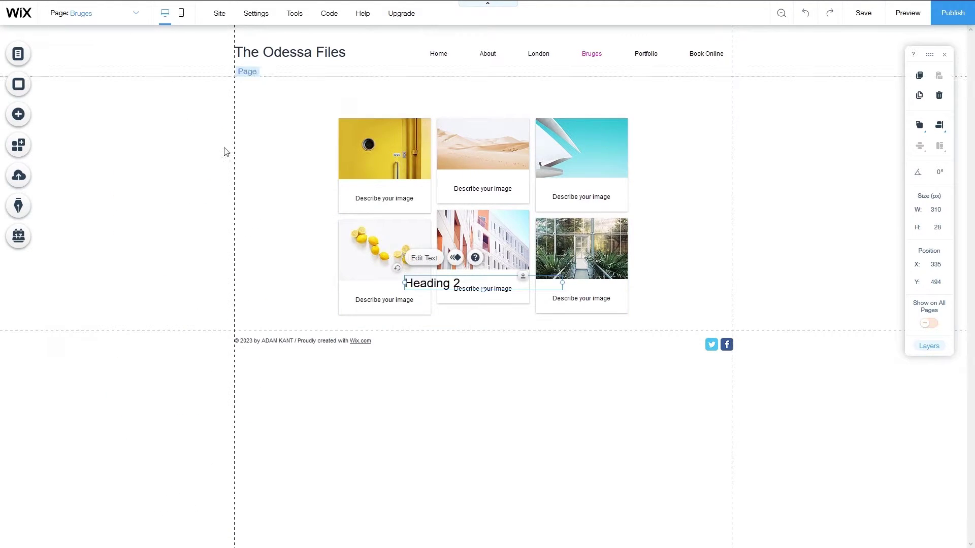
{"action": "left_click_drag", "start_coordinate": [459, 271], "coordinate": [458, 98]}
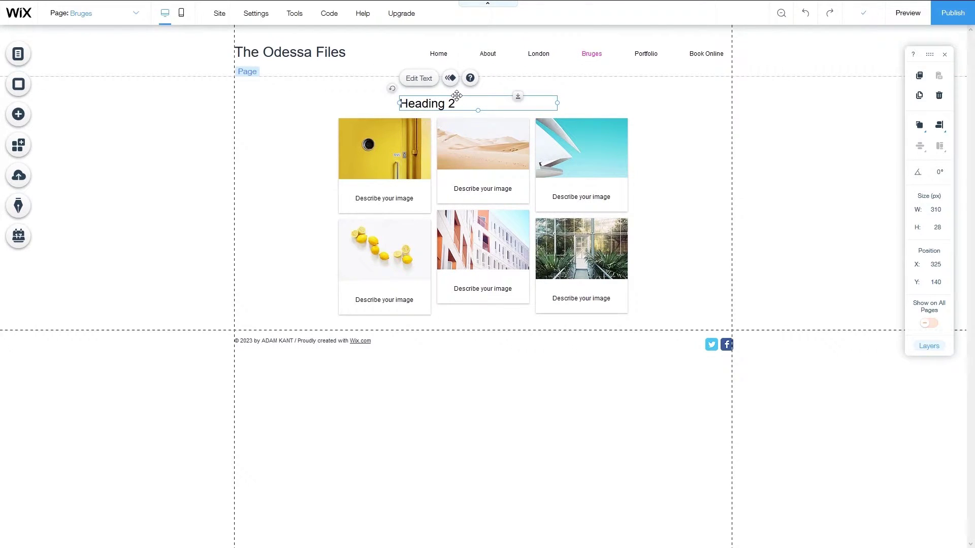
{"action": "left_click_drag", "start_coordinate": [467, 102], "coordinate": [306, 106]}
{"action": "double_click", "coordinate": [288, 106]}
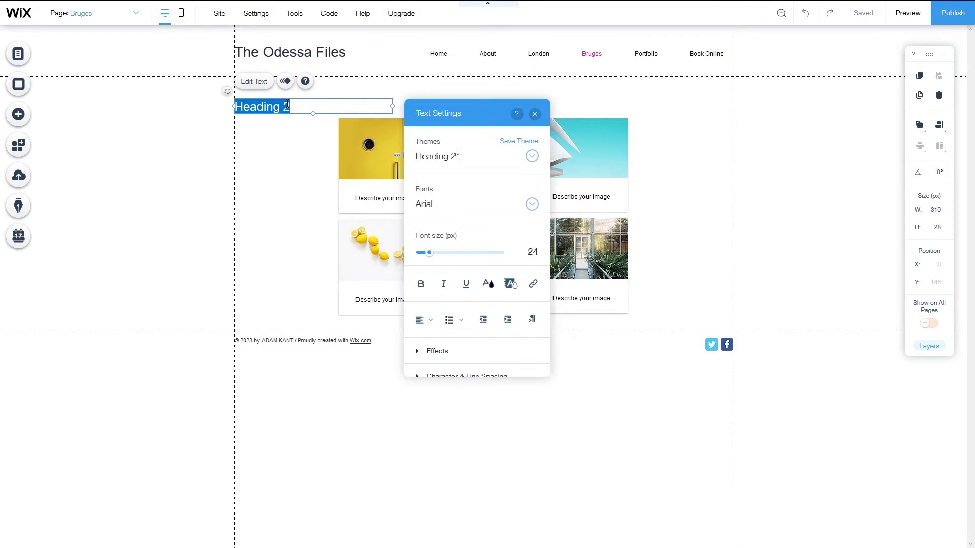
{"action": "type", "text": "B"}
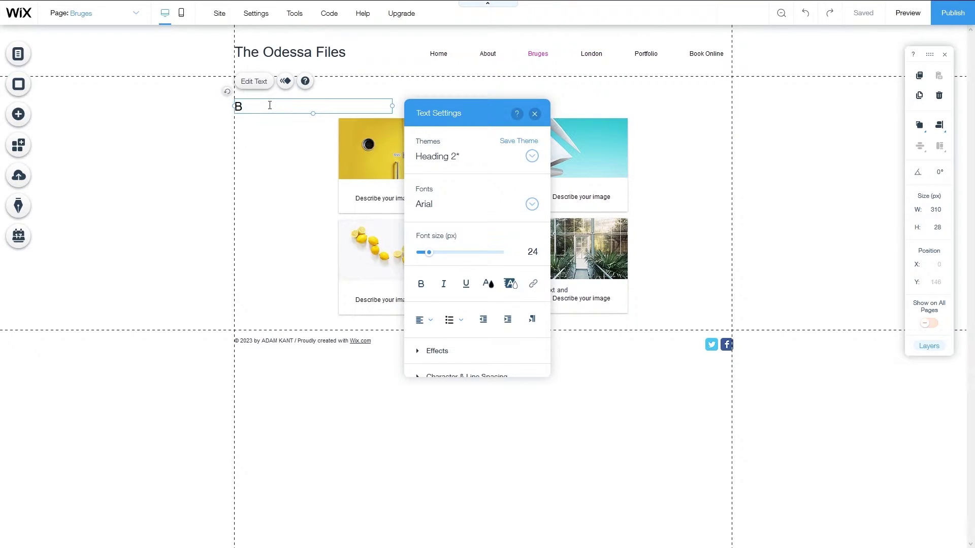
{"action": "type", "text": "ruges B"}
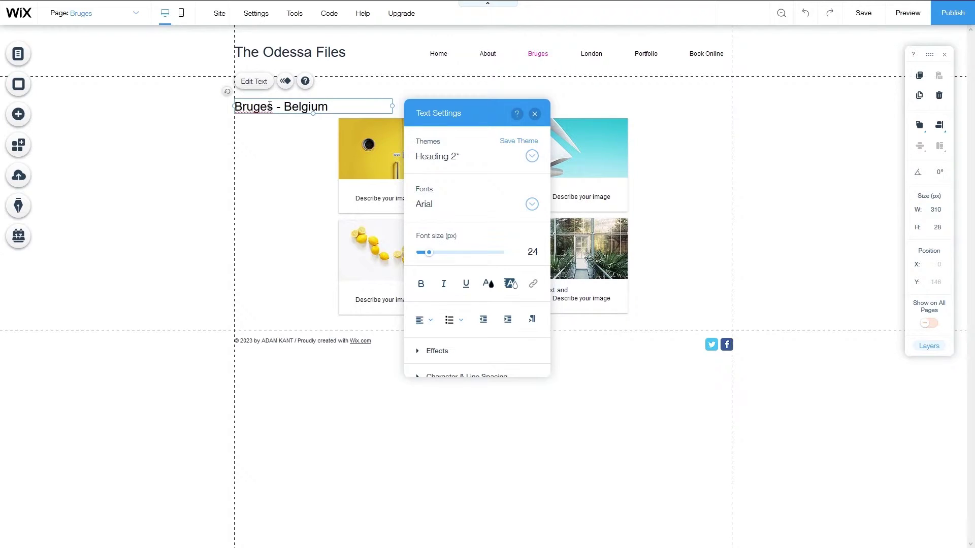
{"action": "triple_click", "coordinate": [323, 105]}
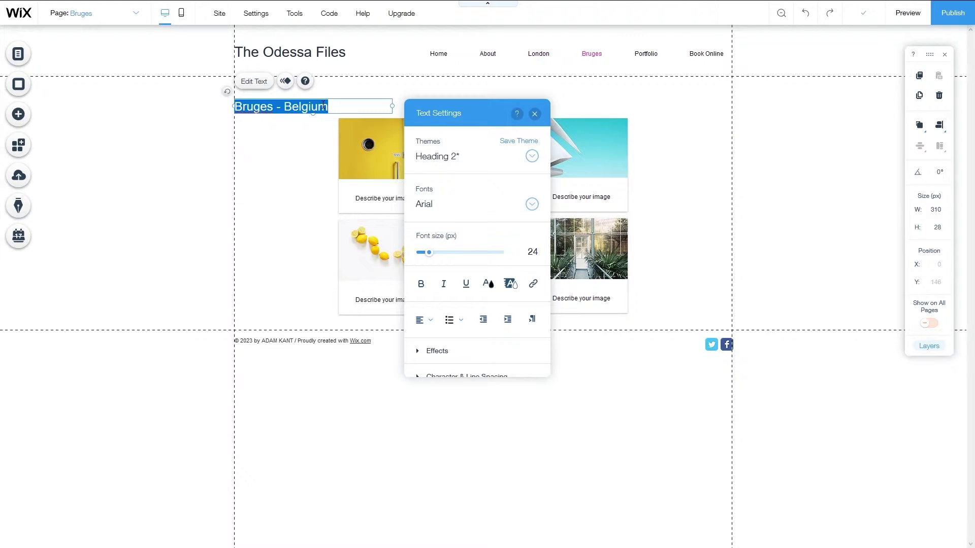
{"action": "left_click", "coordinate": [535, 113]}
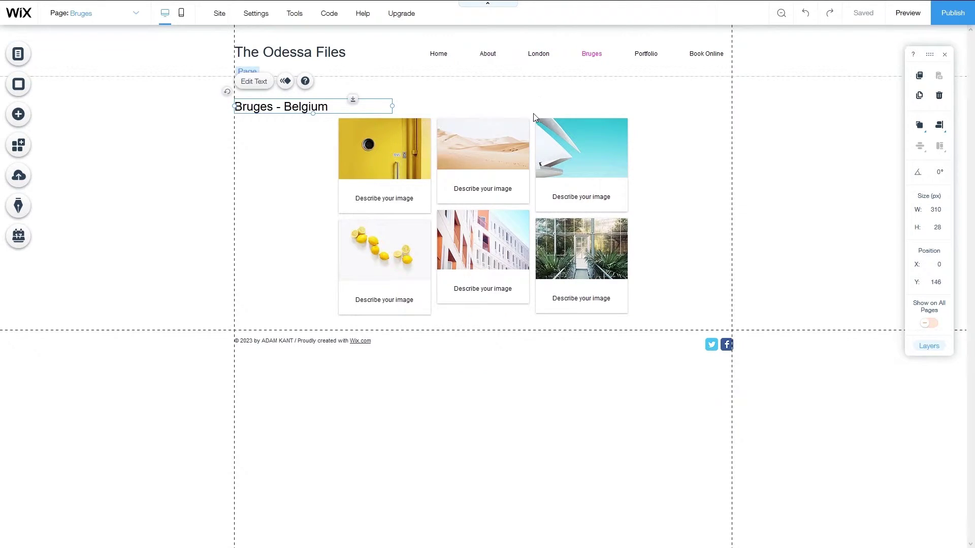
- Move the Bruges page above London in the site pages list
{"action": "left_click", "coordinate": [18, 53]}
{"action": "left_click_drag", "start_coordinate": [151, 171], "coordinate": [152, 152]}
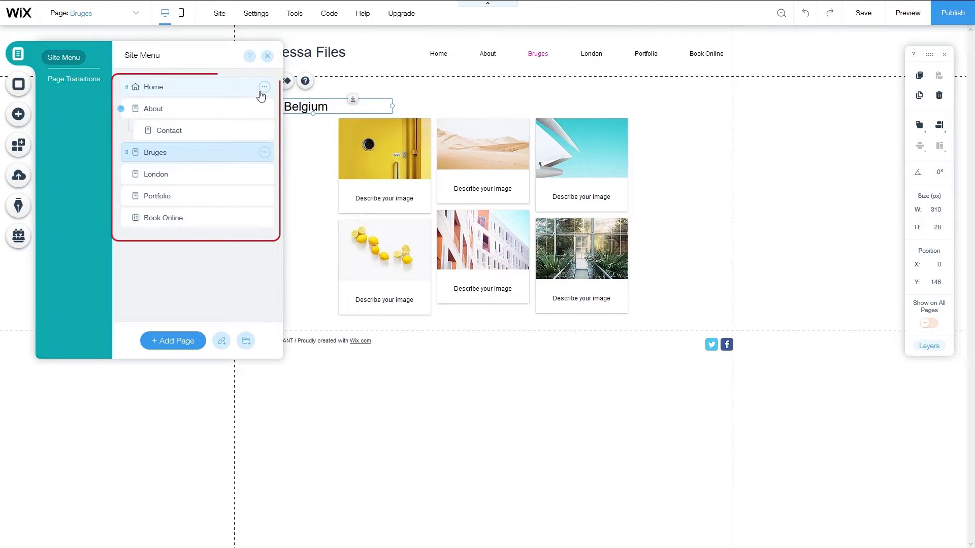
{"action": "left_click", "coordinate": [267, 57]}
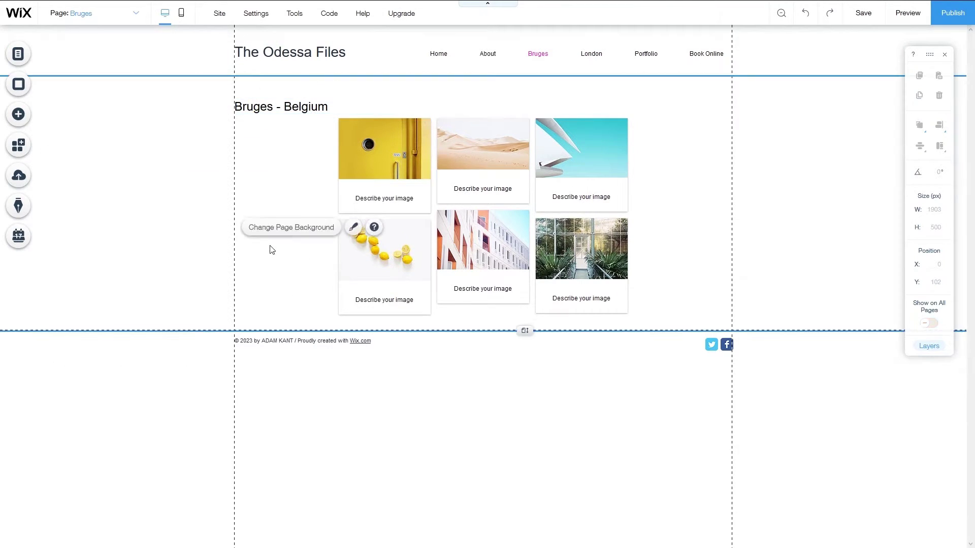
- Upload all four photos from the Bruges folder and select them for the gallery
{"action": "double_click", "coordinate": [409, 244]}
{"action": "left_click", "coordinate": [631, 105]}
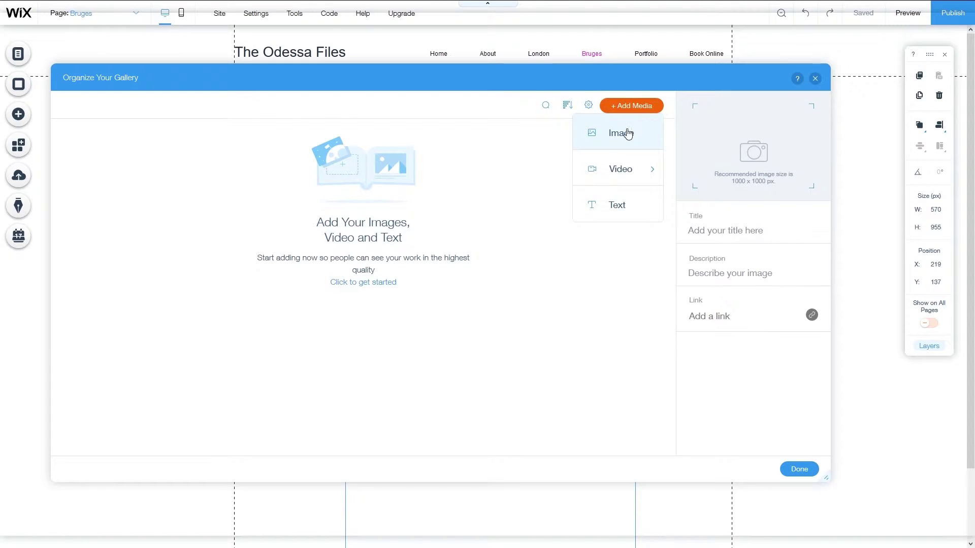
{"action": "left_click", "coordinate": [626, 131]}
{"action": "left_click", "coordinate": [805, 132]}
{"action": "key", "text": "ctrl+a"}
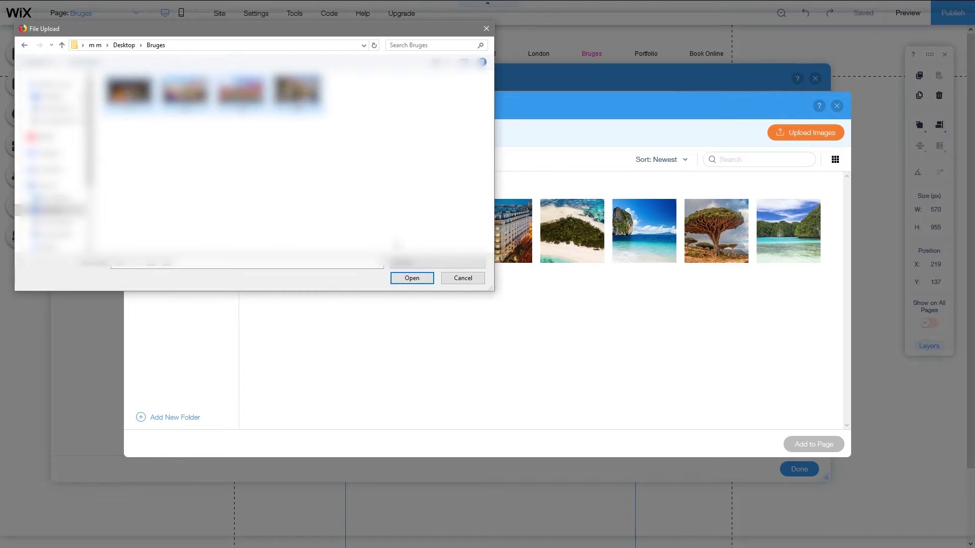
{"action": "left_click", "coordinate": [409, 277]}
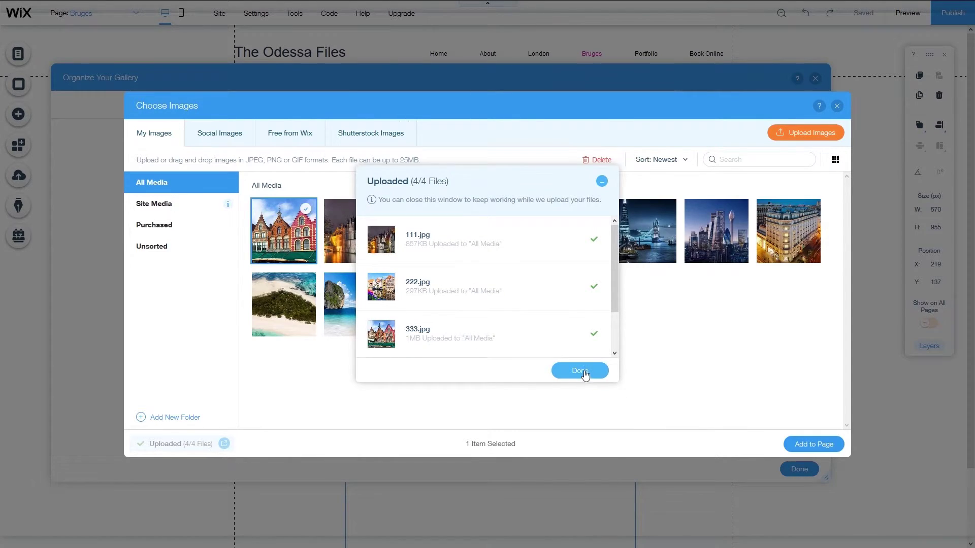
{"action": "left_click", "coordinate": [586, 371]}
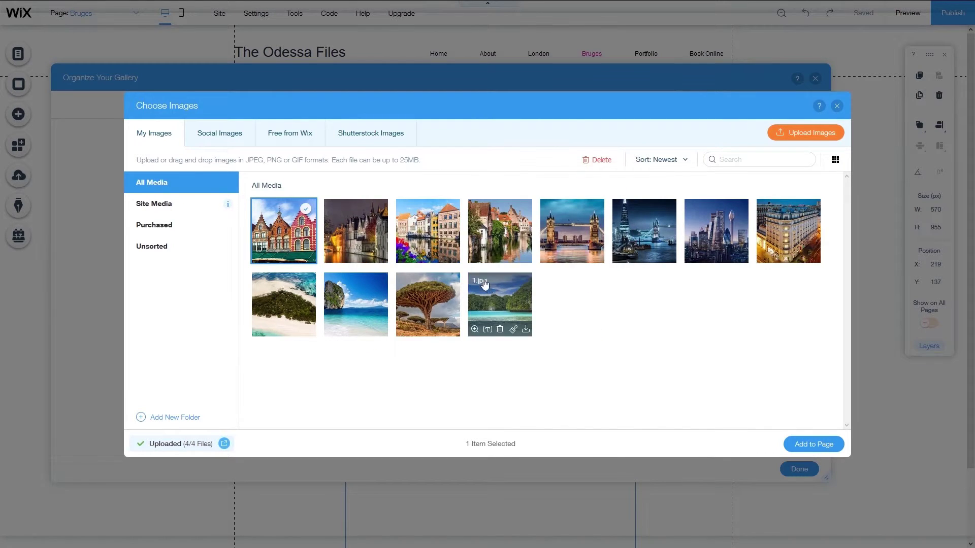
- Add the photos, titling the first 'Picturesque' ('Wonderfu') and the second 'Unique' ('Scenery in Bruges')
{"action": "left_click", "coordinate": [816, 444]}
{"action": "left_click", "coordinate": [728, 254]}
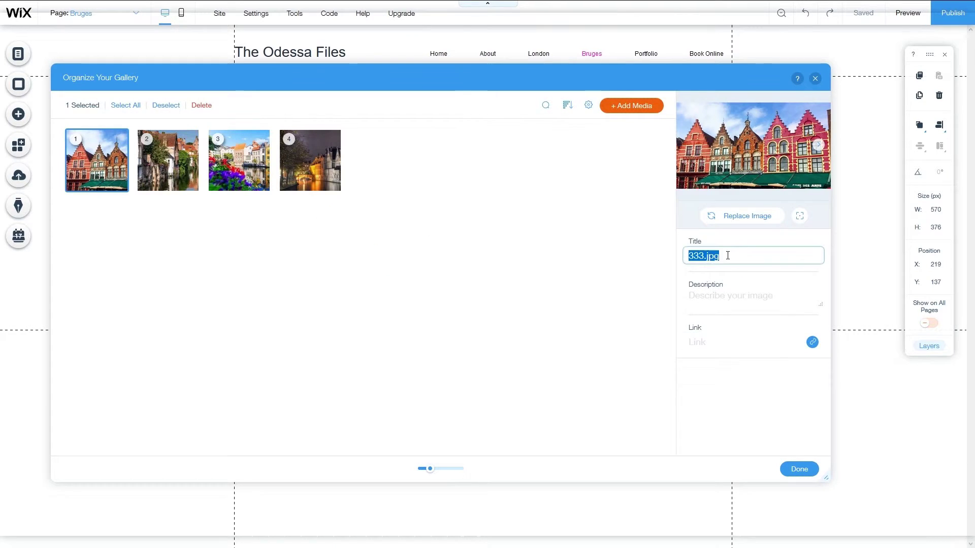
{"action": "type", "text": "Picturesque"}
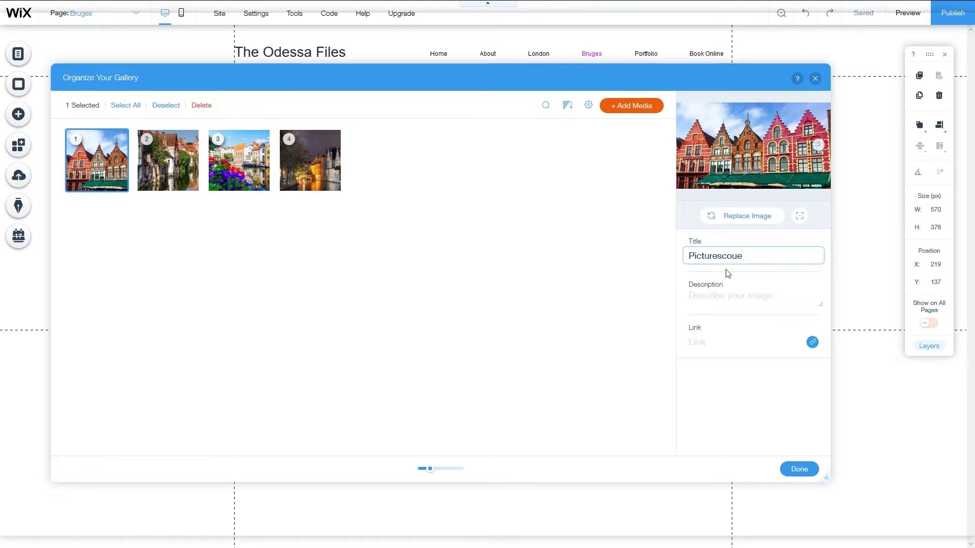
{"action": "left_click", "coordinate": [730, 298]}
{"action": "type", "text": "Wonderfu"}
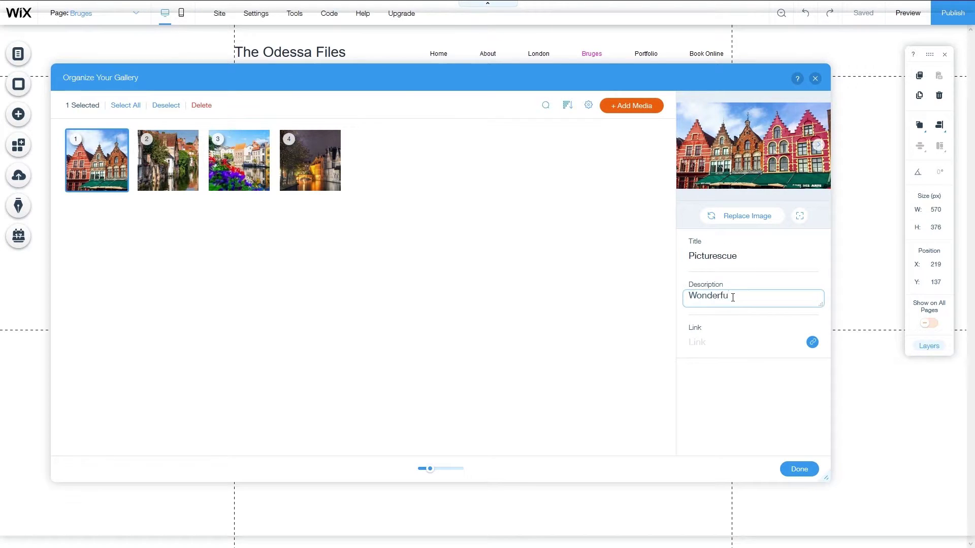
{"action": "key", "text": "Tab"}
{"action": "left_click", "coordinate": [740, 255]}
{"action": "type", "text": "Unique"}
{"action": "key", "text": "Tab"}
{"action": "type", "text": "Scenery in "}
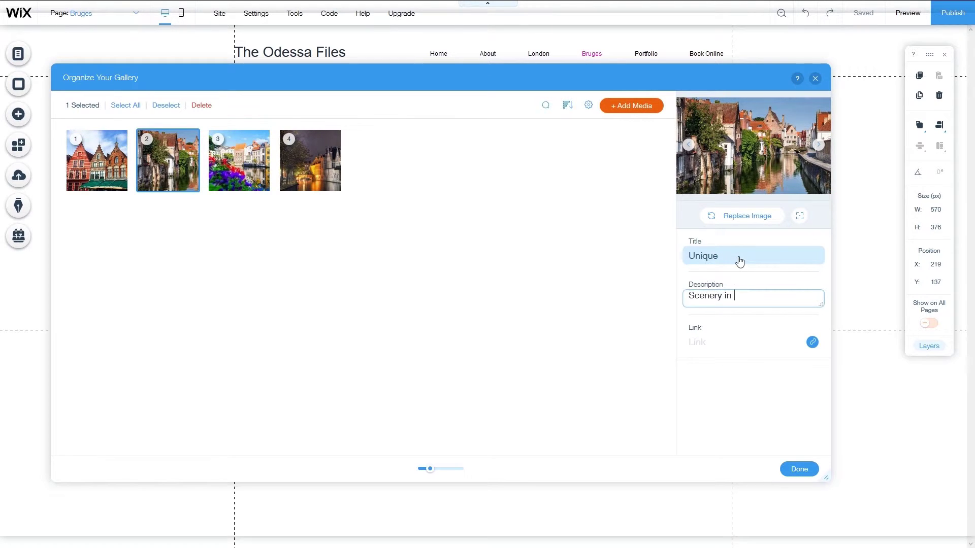
{"action": "type", "text": "Bruges"}
- Title the third 'European' ('somehow reminds me on Amsterdam') and the fourth 'Real?' ('A scenery for a movie')
{"action": "key", "text": "Tab"}
{"action": "type", "text": "European"}
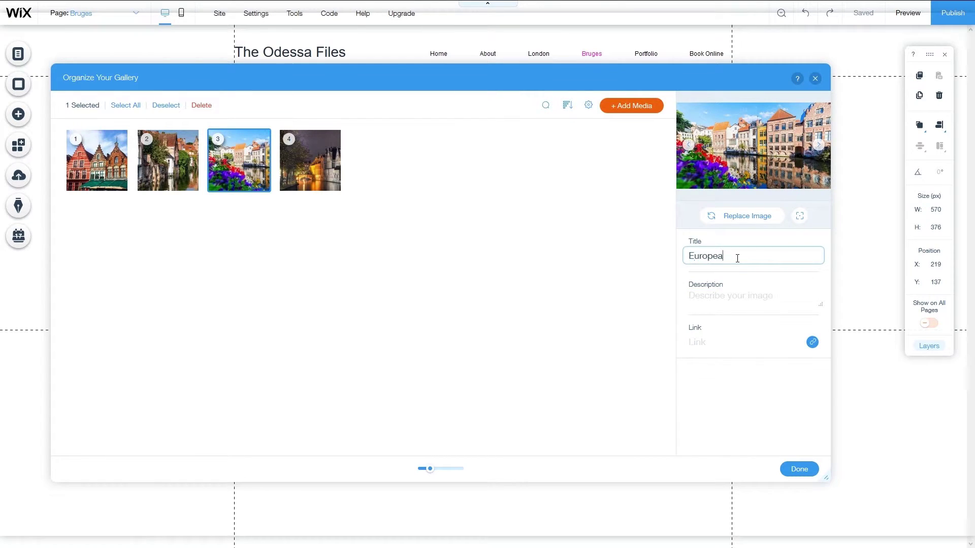
{"action": "key", "text": "Tab"}
{"action": "type", "text": "somehow reminds me on Amsterdam"}
{"action": "key", "text": "Tab"}
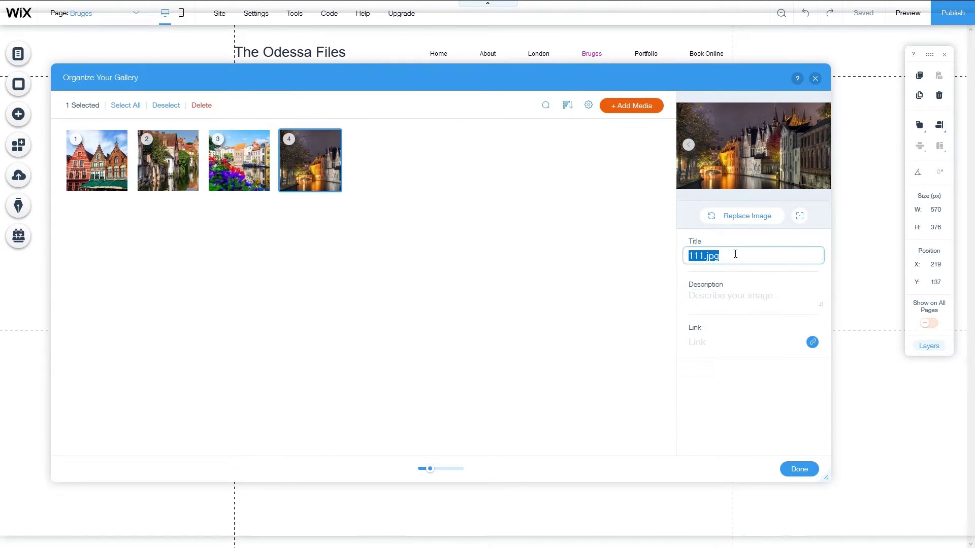
{"action": "type", "text": "Real?"}
{"action": "key", "text": "Tab"}
{"action": "type", "text": "A scenery for a movie"}
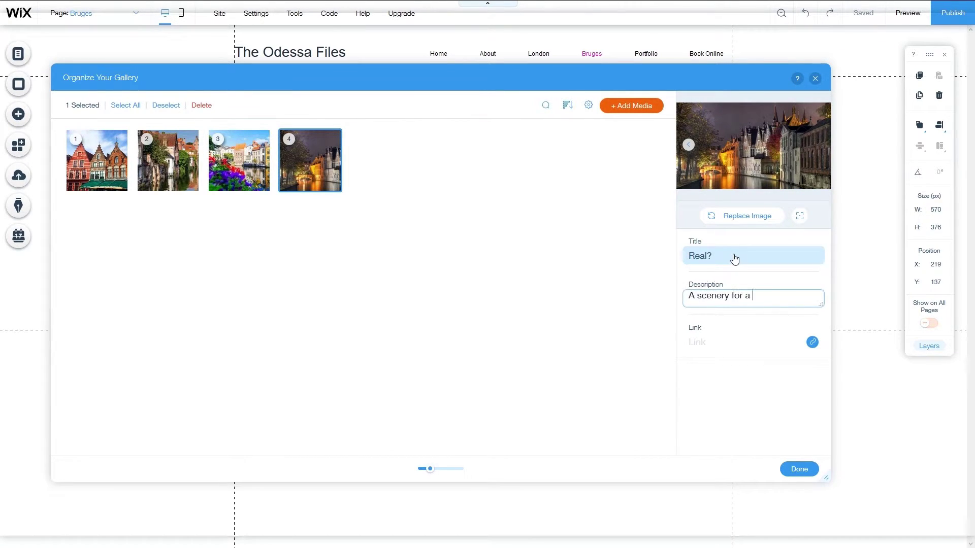
{"action": "left_click", "coordinate": [806, 462]}
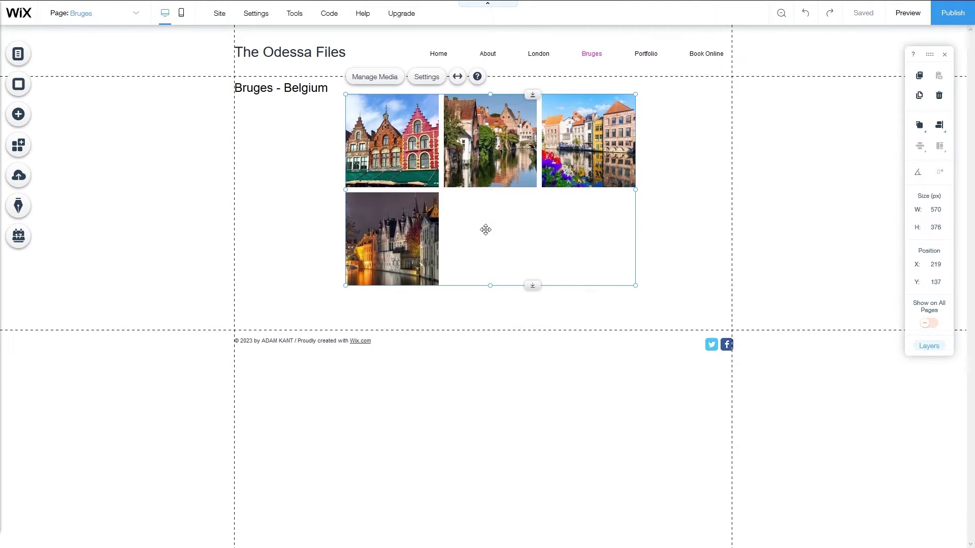
- Drag the Bruges page above London again in the site pages list
{"action": "left_click", "coordinate": [28, 54]}
{"action": "left_click_drag", "start_coordinate": [162, 174], "coordinate": [152, 153]}
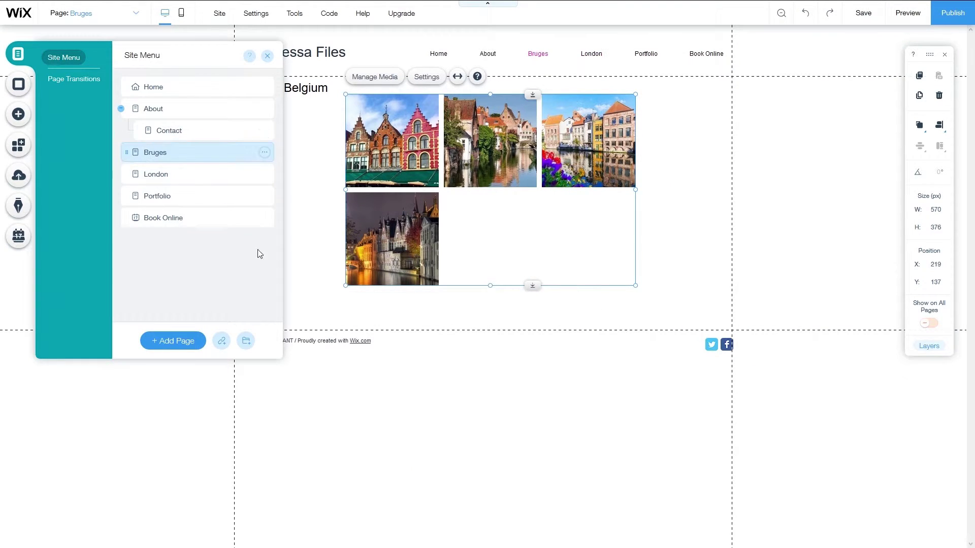
{"action": "left_click", "coordinate": [267, 56]}
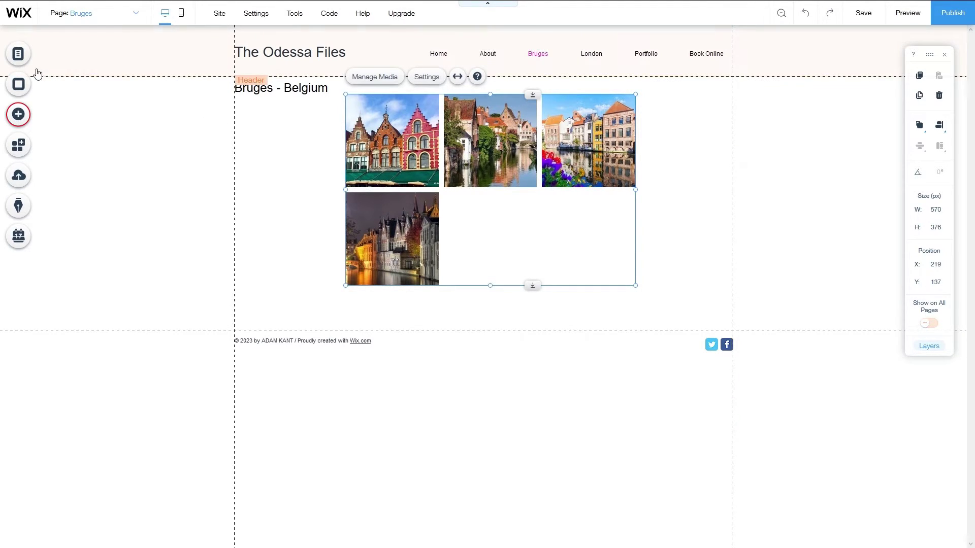
- Add a widened paragraph under the heading reading 'Images from the beautiful city of Bruges in Belgium'
{"action": "left_click", "coordinate": [20, 119]}
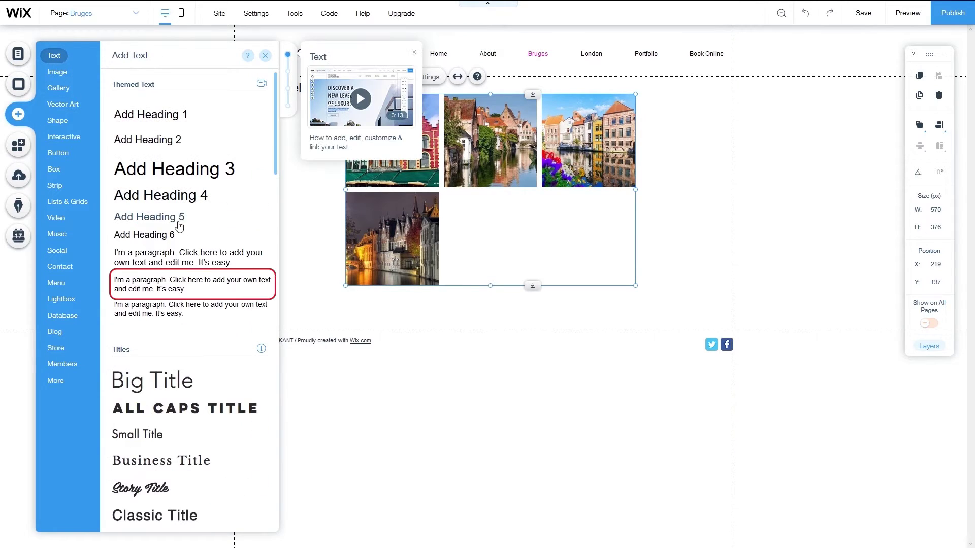
{"action": "left_click", "coordinate": [163, 284]}
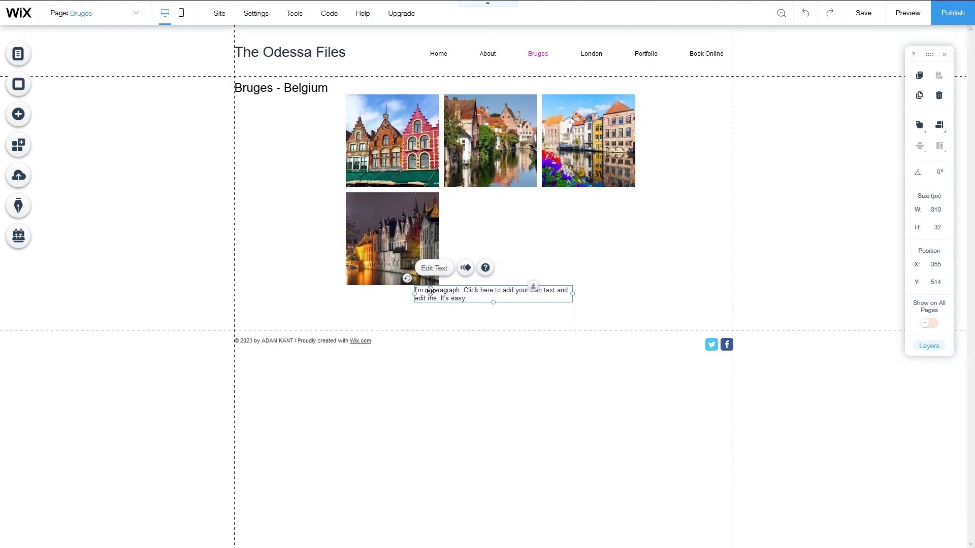
{"action": "left_click_drag", "start_coordinate": [431, 290], "coordinate": [265, 125]}
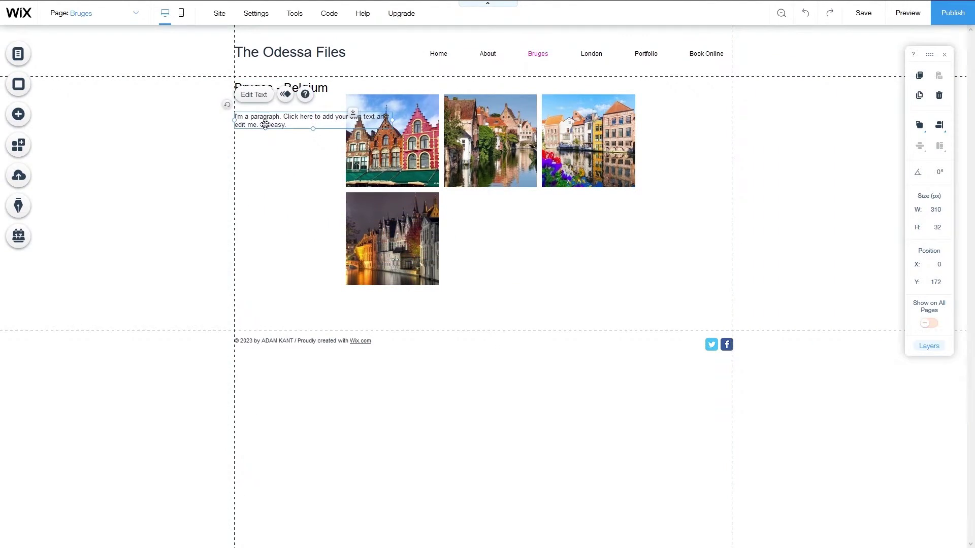
{"action": "double_click", "coordinate": [268, 122]}
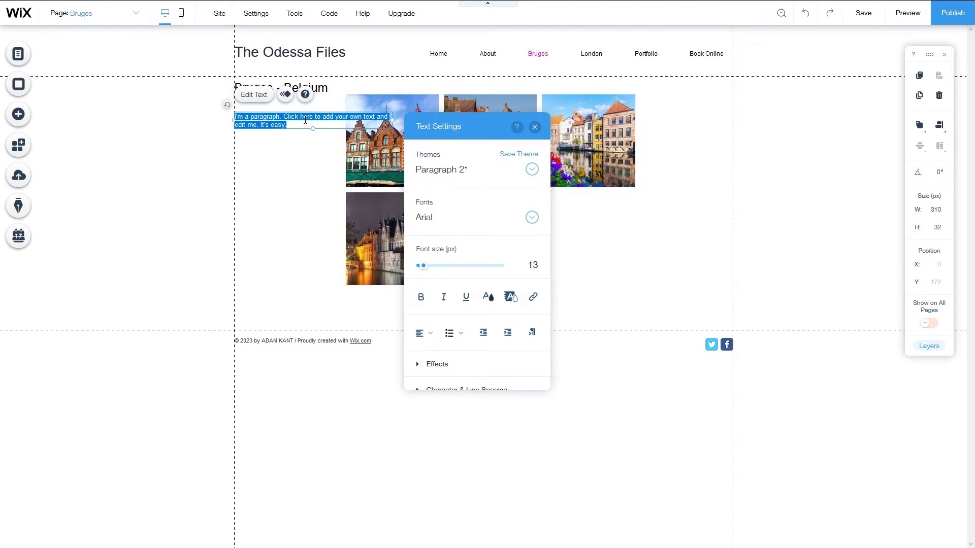
{"action": "type", "text": "Images from the beautiful city of Bruges in"}
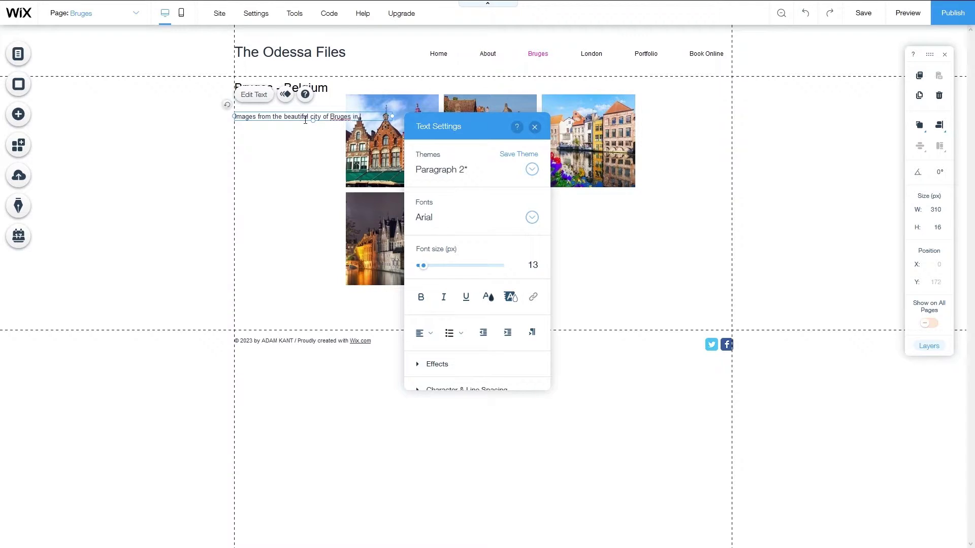
{"action": "type", "text": " Belgium"}
{"action": "left_click", "coordinate": [276, 162]}
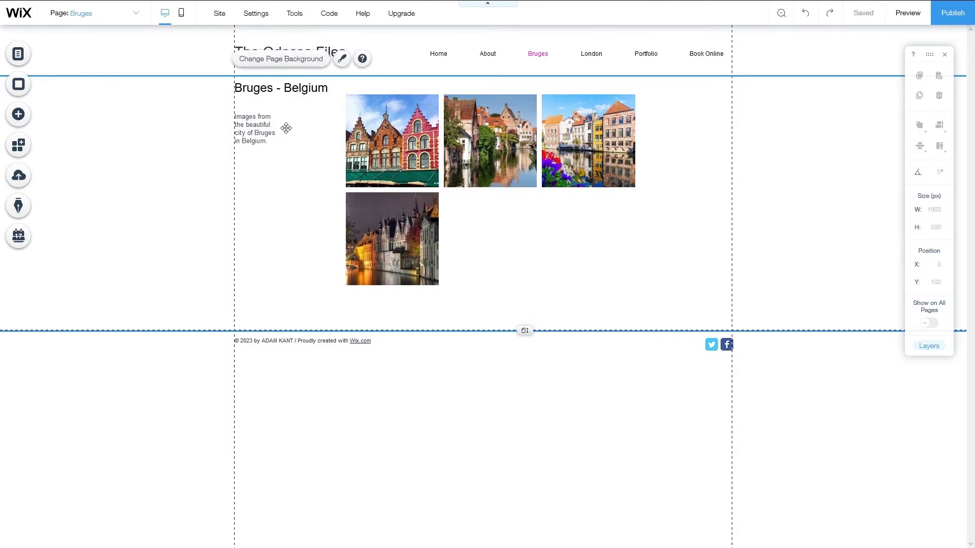
{"action": "left_click", "coordinate": [260, 128]}
{"action": "mouse_move", "coordinate": [260, 128]}
{"action": "left_mouse_down"}
{"action": "mouse_move", "coordinate": [283, 129]}
{"action": "mouse_move", "coordinate": [282, 166]}
{"action": "mouse_move", "coordinate": [326, 140]}
{"action": "mouse_move", "coordinate": [243, 137]}
{"action": "left_mouse_up"}
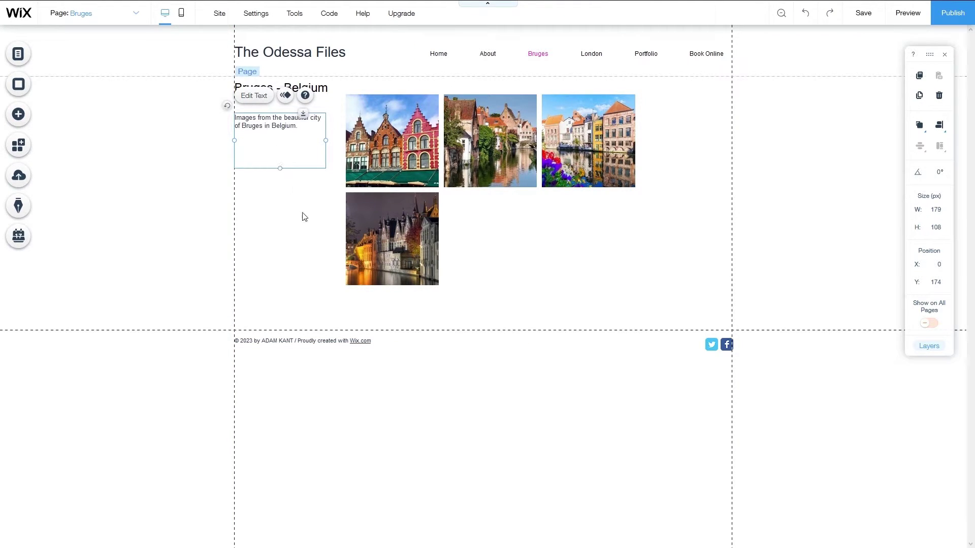
{"action": "left_click_drag", "start_coordinate": [259, 141], "coordinate": [259, 140]}
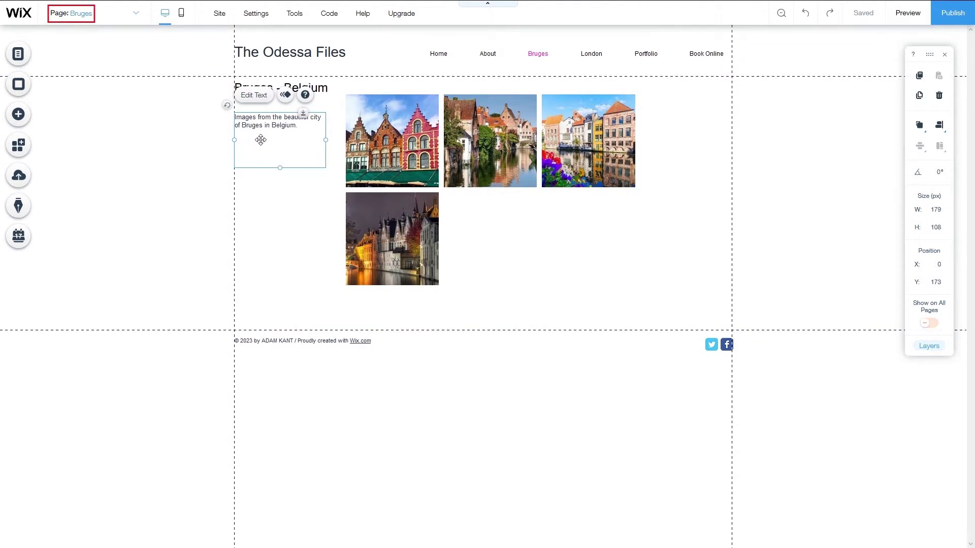
- On the Contact page, change the text to 'My own Photography' and 'Your actual St.'
{"action": "left_click", "coordinate": [137, 14]}
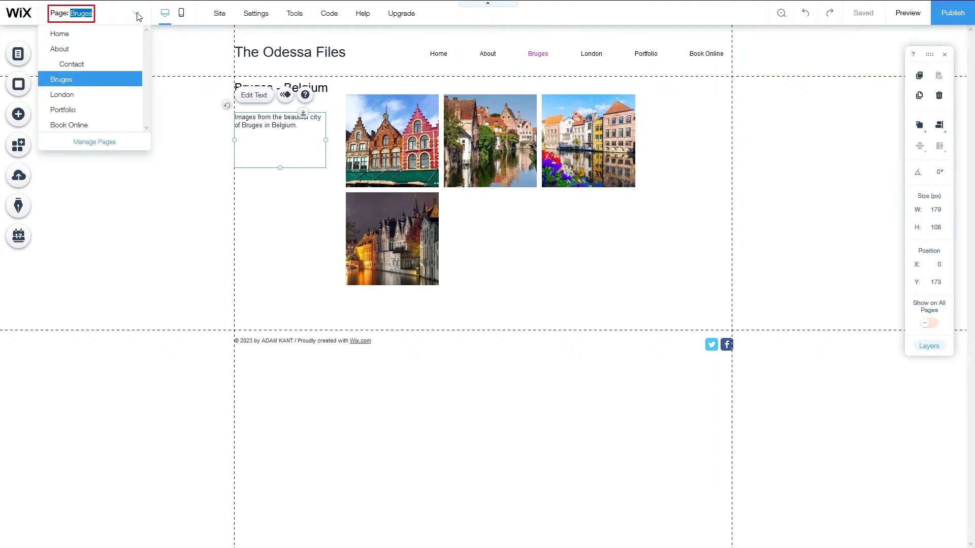
{"action": "left_click", "coordinate": [91, 65]}
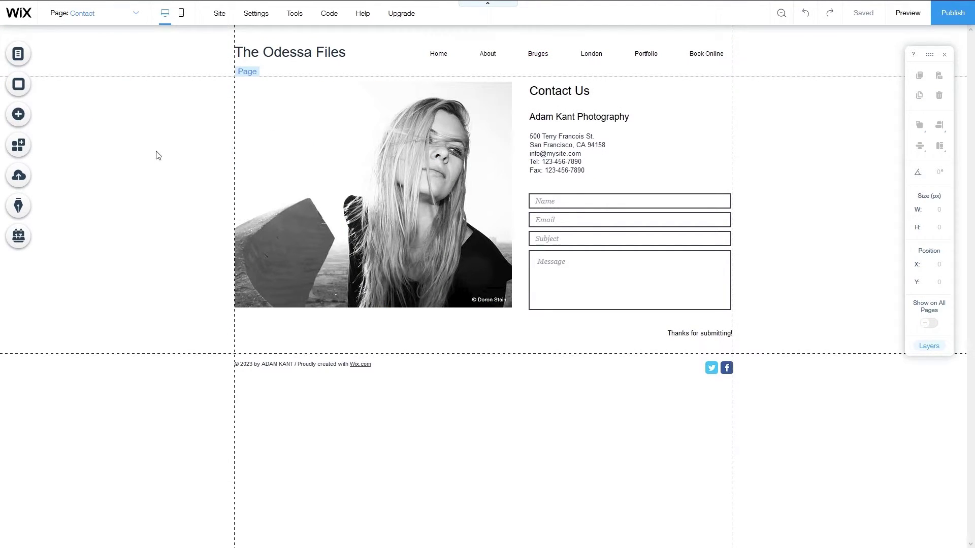
{"action": "double_click", "coordinate": [542, 116]}
{"action": "left_click_drag", "start_coordinate": [529, 117], "coordinate": [572, 117]}
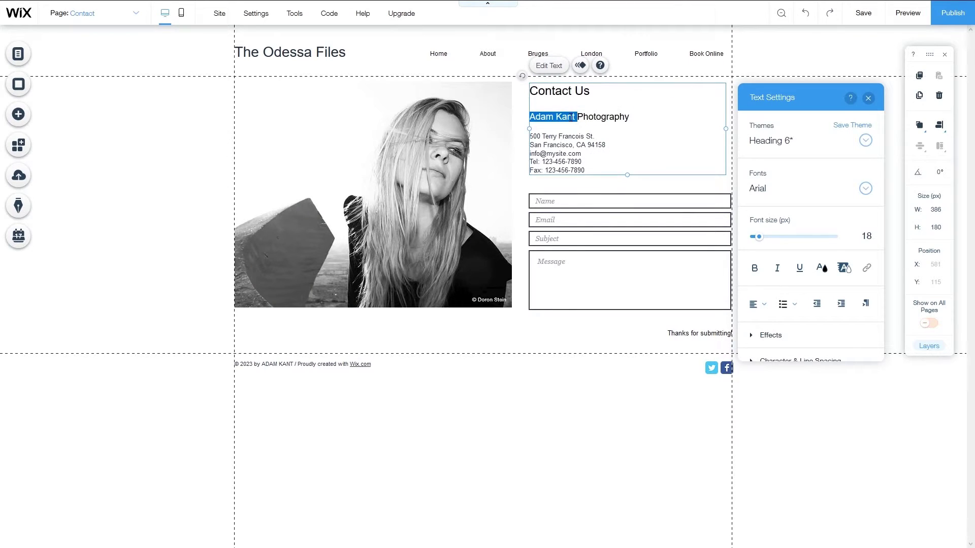
{"action": "type", "text": "My own"}
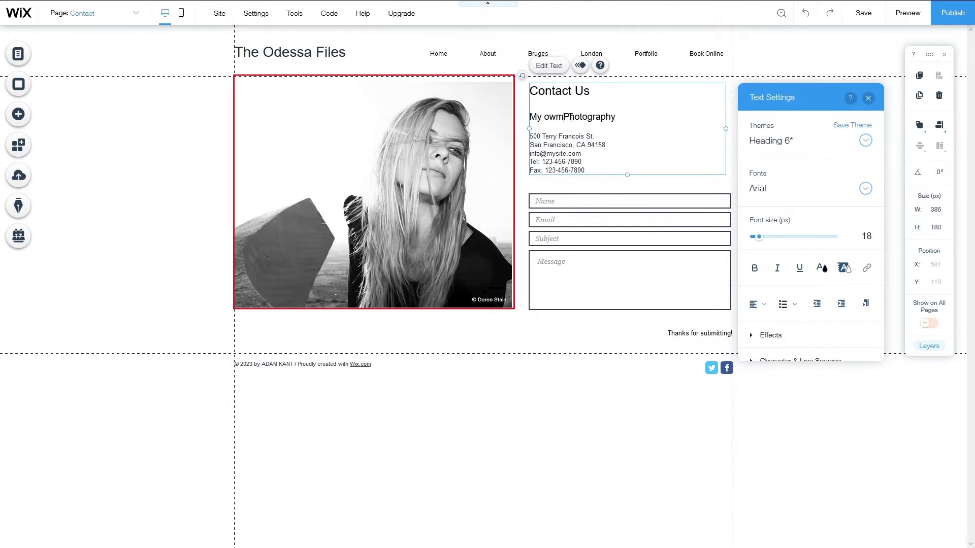
{"action": "left_click_drag", "start_coordinate": [529, 136], "coordinate": [561, 136]}
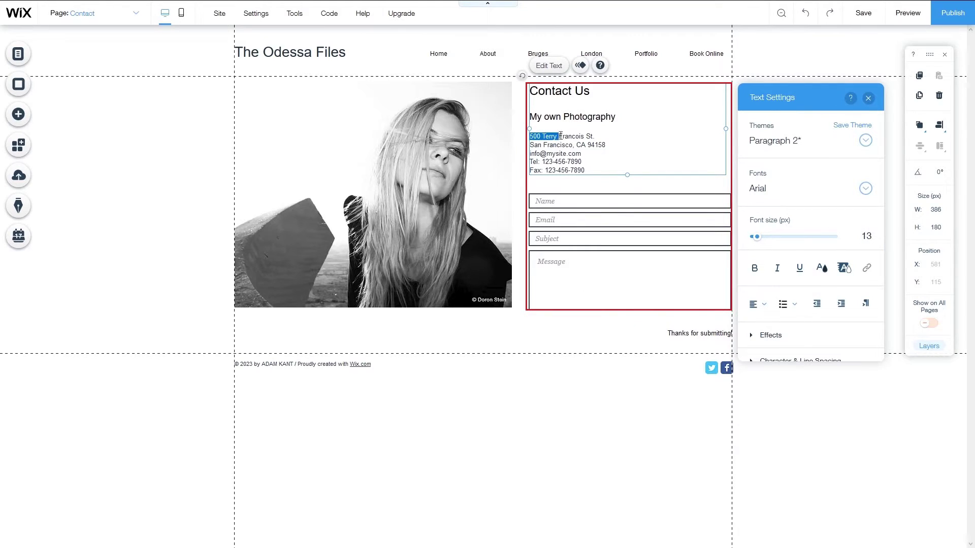
{"action": "type", "text": "Your actual"}
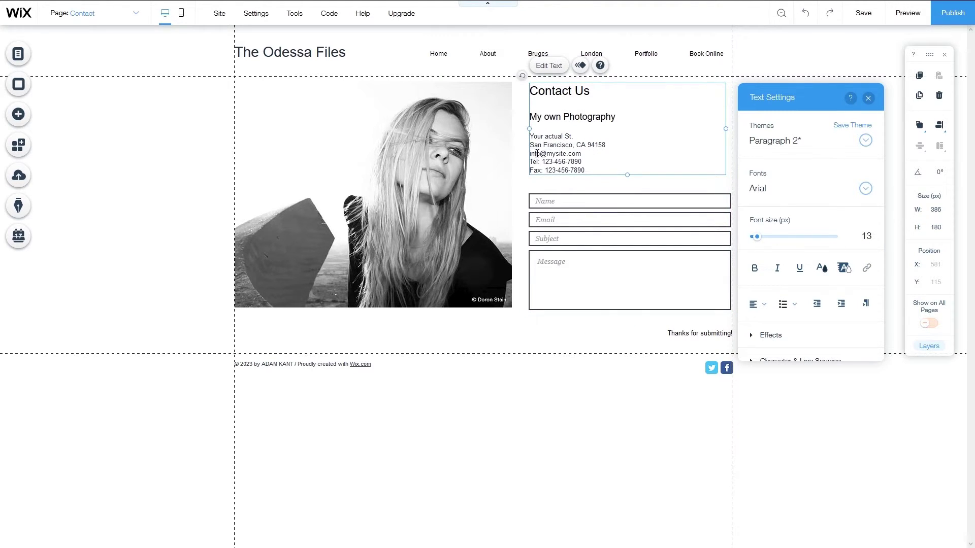
{"action": "left_click_drag", "start_coordinate": [582, 153], "coordinate": [541, 161]}
- Replace the Contact page photo with the uploaded portrait image 123.png
{"action": "left_click", "coordinate": [422, 161]}
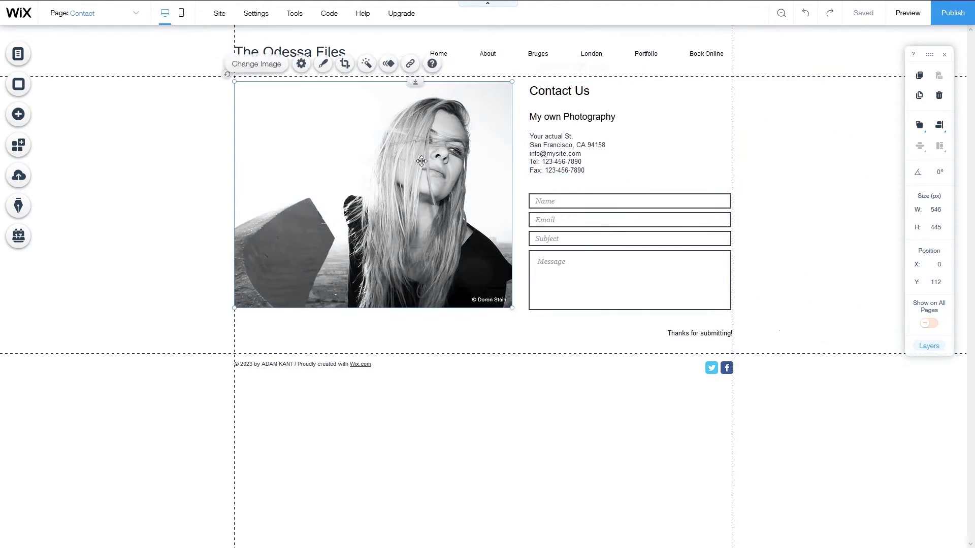
{"action": "left_click", "coordinate": [257, 63]}
{"action": "left_click", "coordinate": [806, 132]}
{"action": "key", "text": "Escape"}
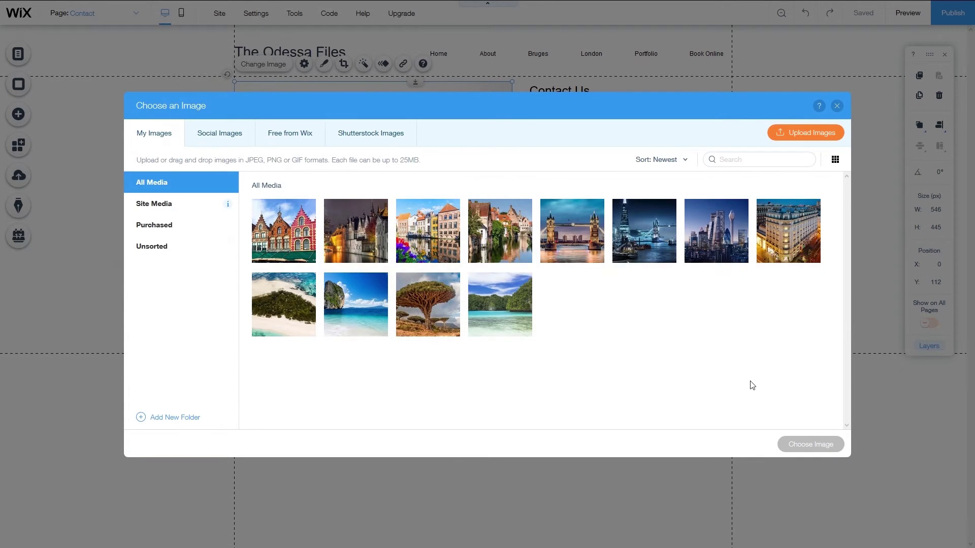
{"action": "left_click", "coordinate": [786, 140]}
{"action": "left_click", "coordinate": [409, 276]}
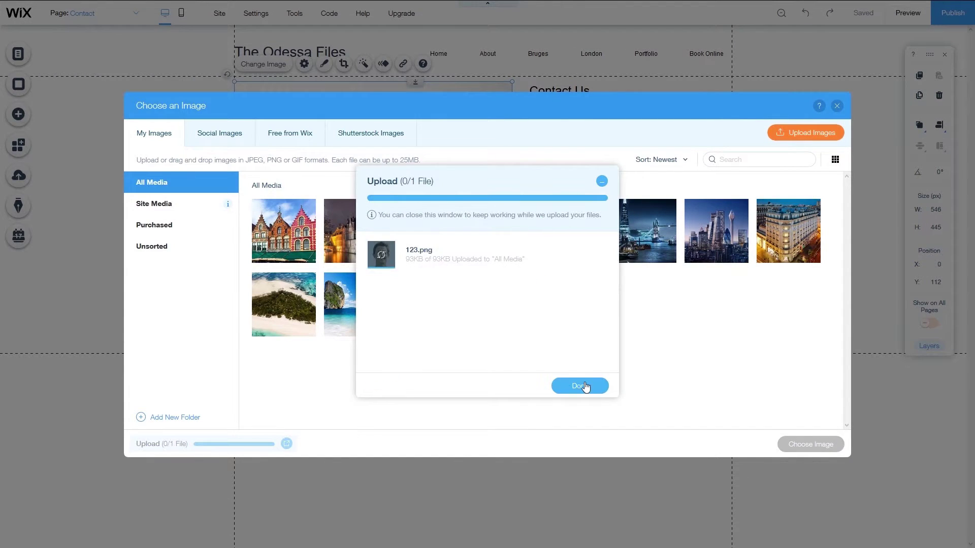
{"action": "left_click", "coordinate": [582, 385]}
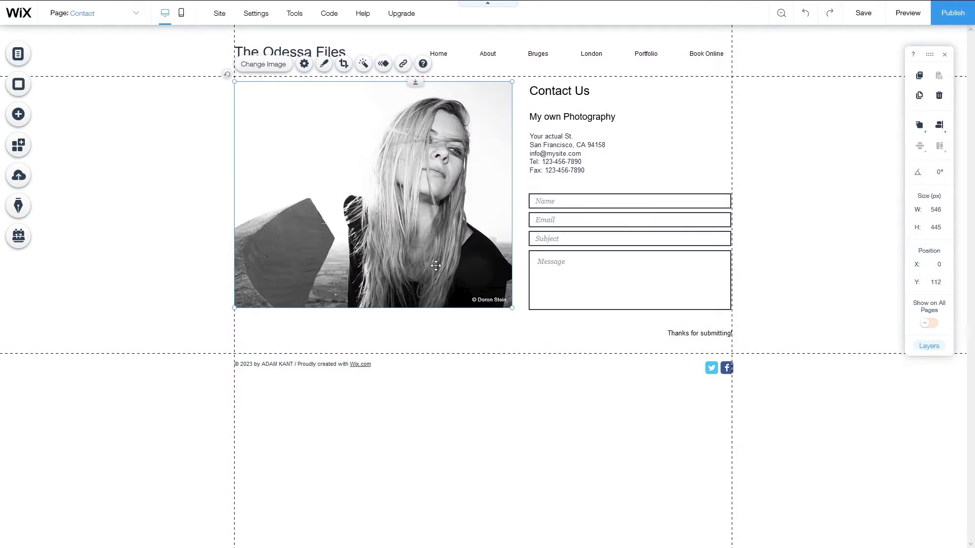
- Select the contact form and inspect the Name field options under Manage Fields
{"action": "left_click", "coordinate": [605, 195]}
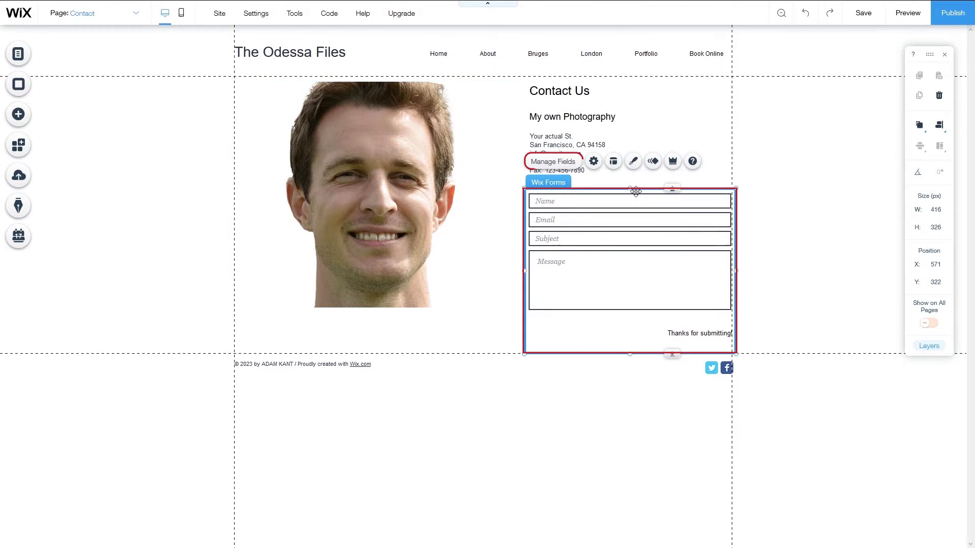
{"action": "left_click", "coordinate": [561, 163]}
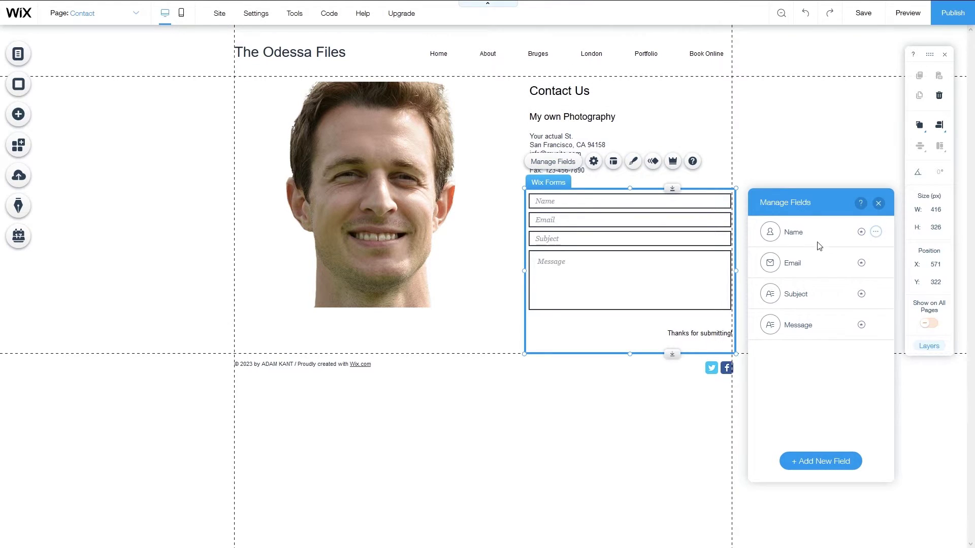
{"action": "left_click", "coordinate": [876, 232]}
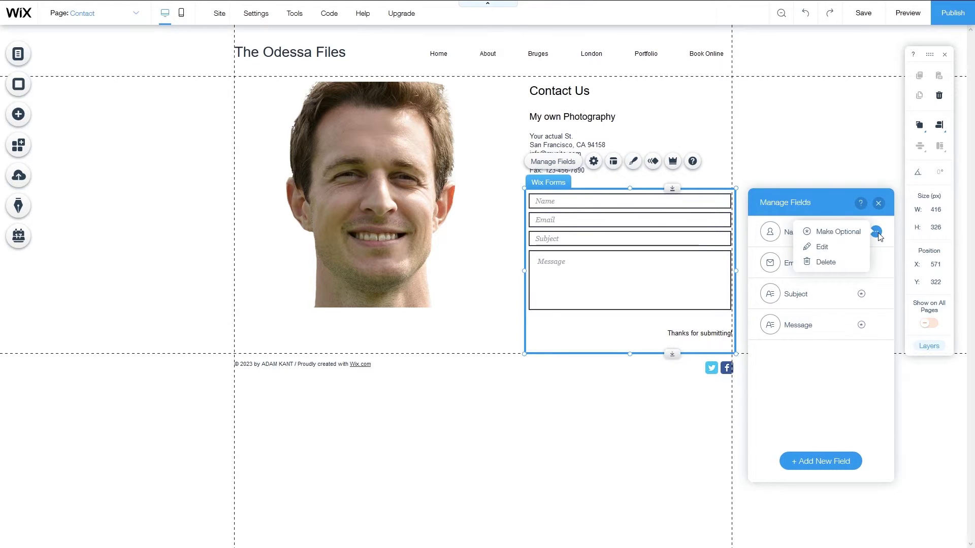
{"action": "left_click", "coordinate": [876, 233]}
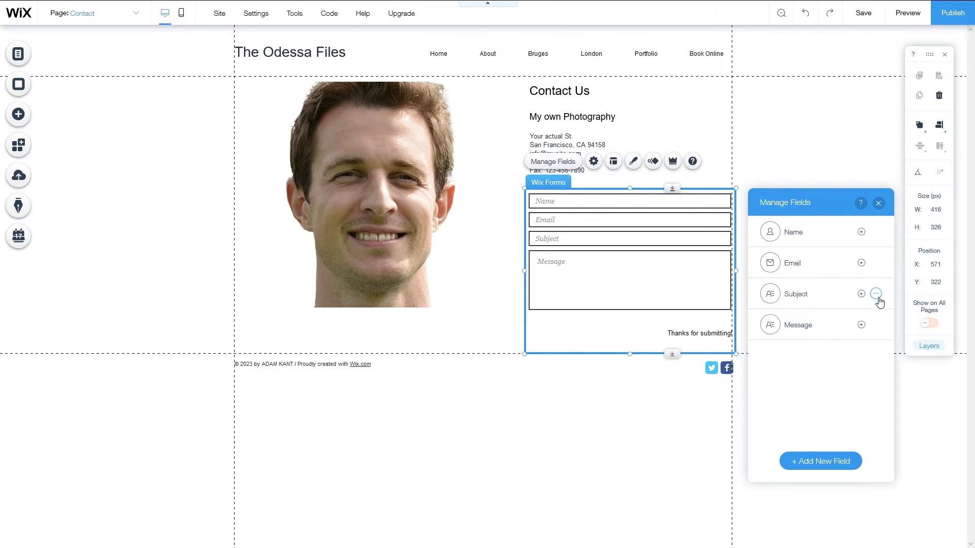
- Review the form's Submissions and General settings, then bring up the Forms Design presets
{"action": "left_click", "coordinate": [595, 163]}
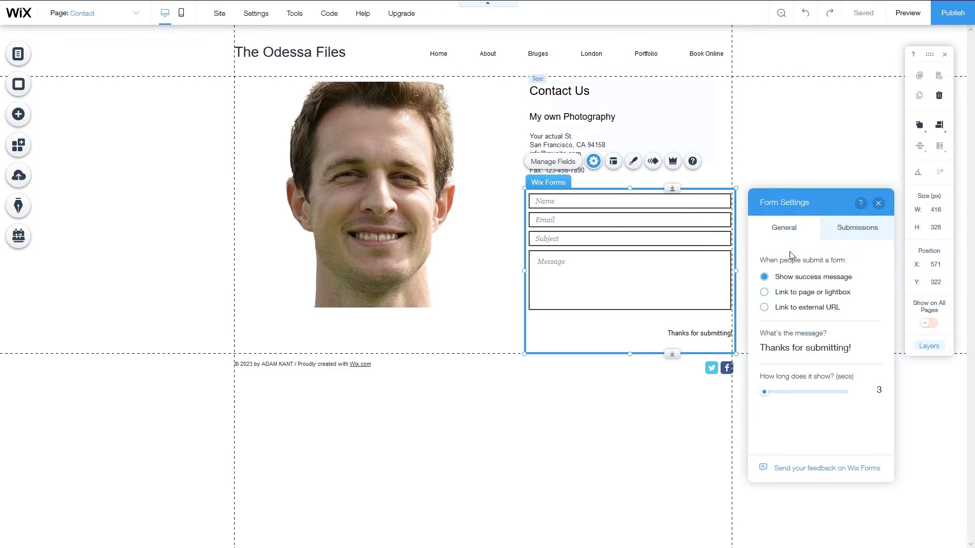
{"action": "left_click", "coordinate": [854, 228]}
{"action": "scroll", "coordinate": [849, 262], "scroll_direction": "down", "scroll_amount": 3}
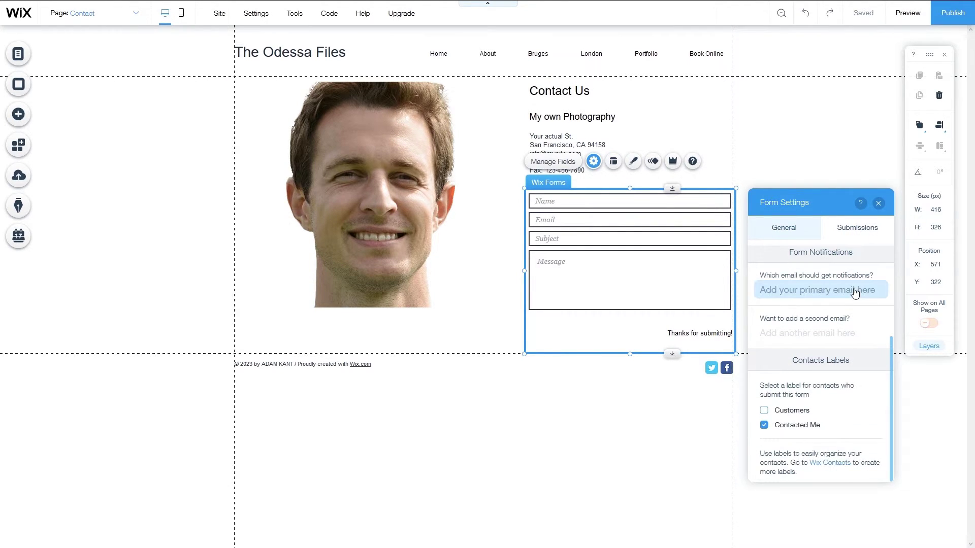
{"action": "left_click", "coordinate": [805, 231]}
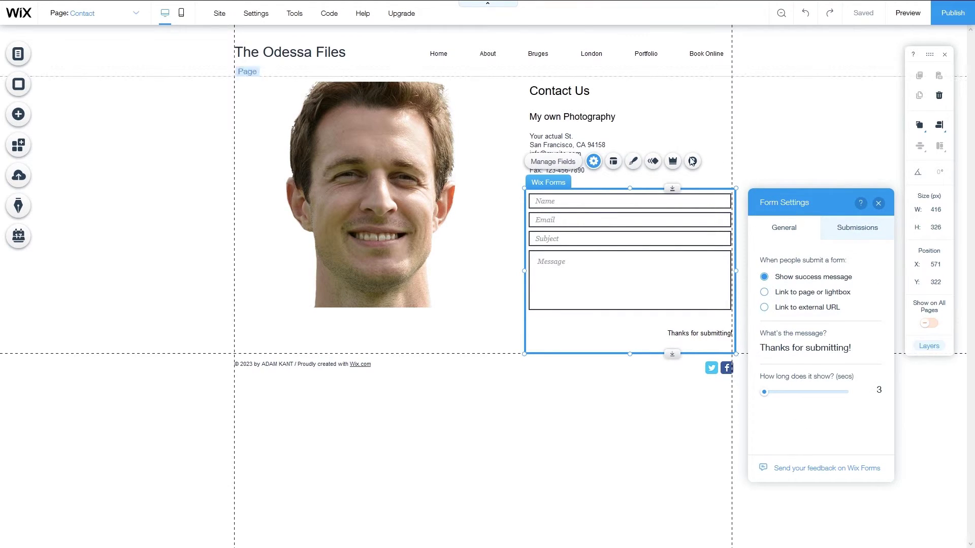
{"action": "left_click", "coordinate": [614, 163]}
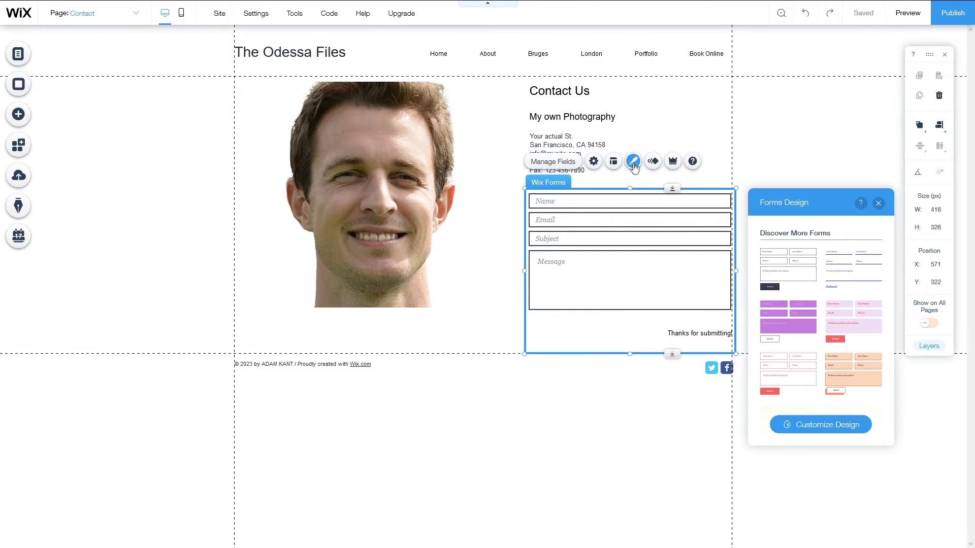
- Apply the peach preset design to the contact form, keeping the regular field state
{"action": "left_click", "coordinate": [837, 308]}
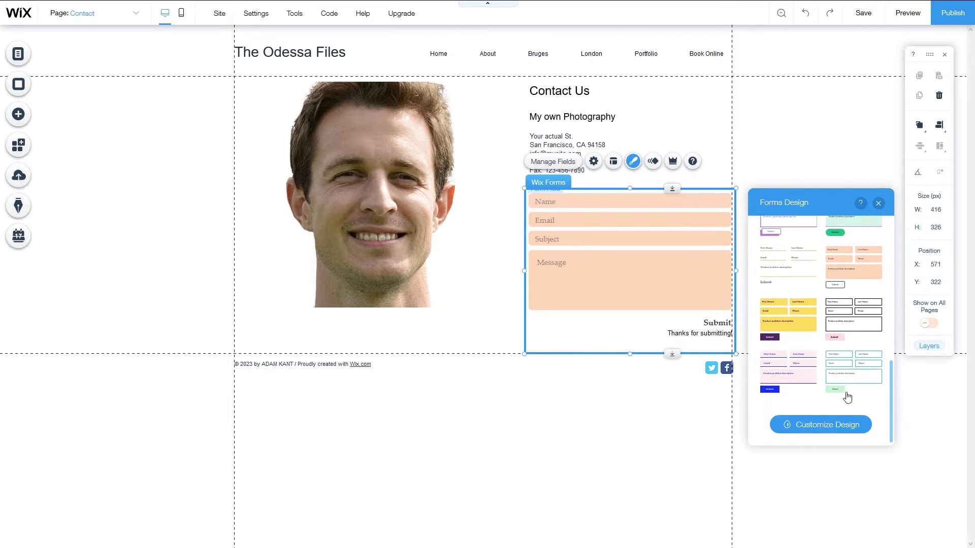
{"action": "left_click", "coordinate": [839, 424]}
{"action": "left_click", "coordinate": [834, 260]}
{"action": "left_click", "coordinate": [792, 254]}
{"action": "left_click", "coordinate": [812, 285]}
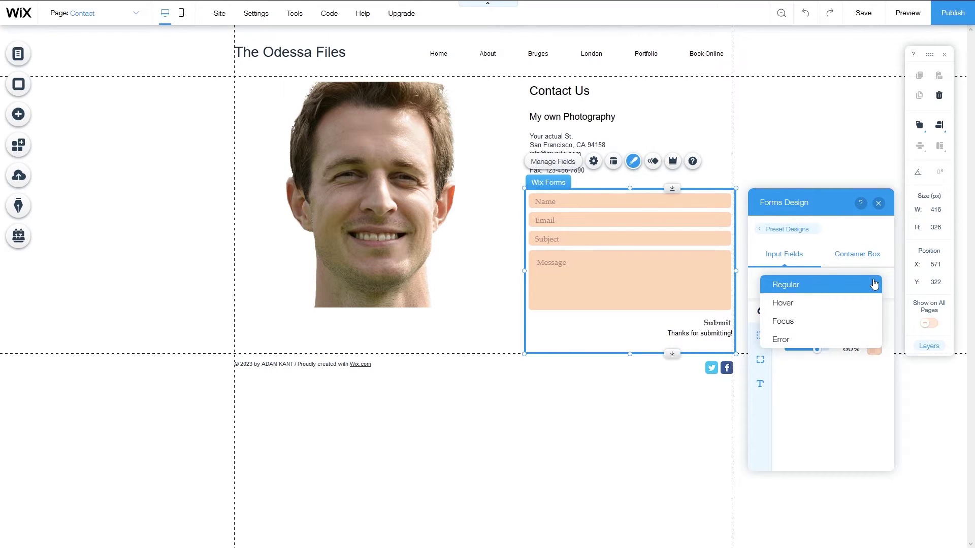
{"action": "left_click", "coordinate": [787, 229]}
{"action": "left_click", "coordinate": [877, 203]}
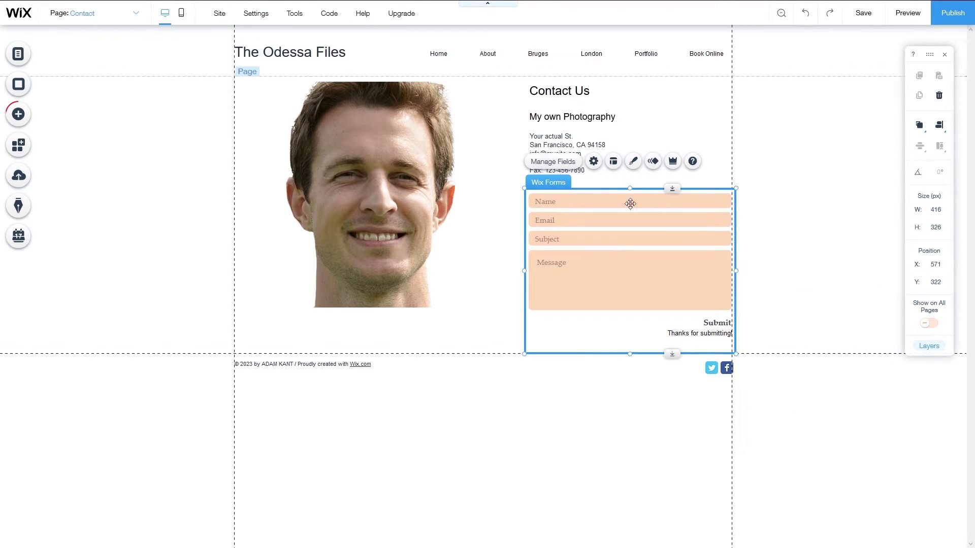
- Add a grey outline social icons bar beneath the portrait photo
{"action": "left_click", "coordinate": [18, 115]}
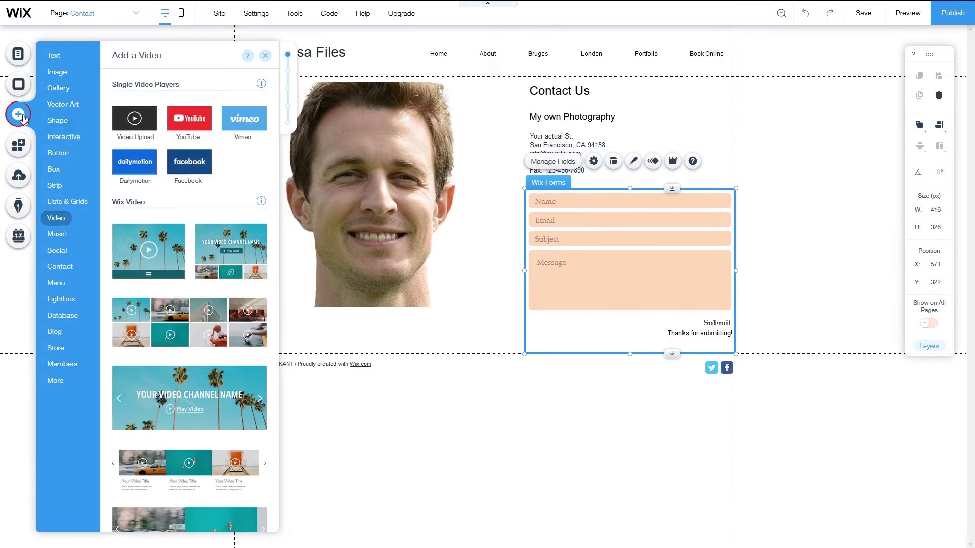
{"action": "left_click", "coordinate": [58, 251]}
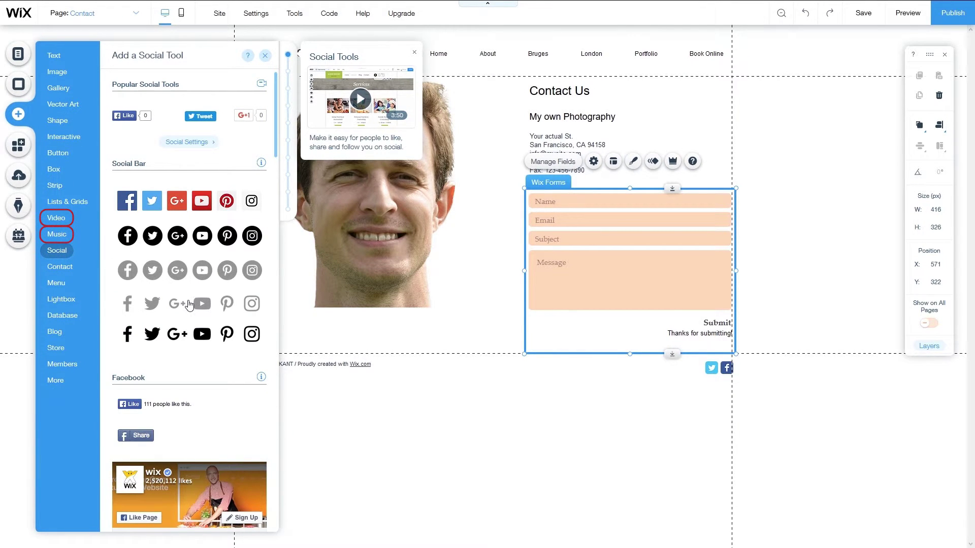
{"action": "left_click_drag", "start_coordinate": [192, 309], "coordinate": [373, 332]}
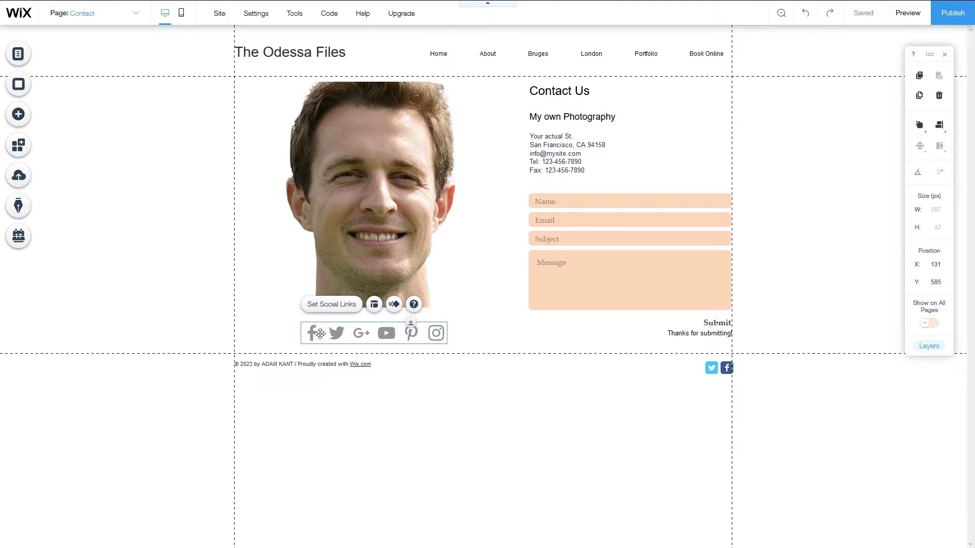
{"action": "left_click", "coordinate": [19, 54]}
- Go to the Home page and bring up the image elements in the Add panel
{"action": "left_click", "coordinate": [162, 88]}
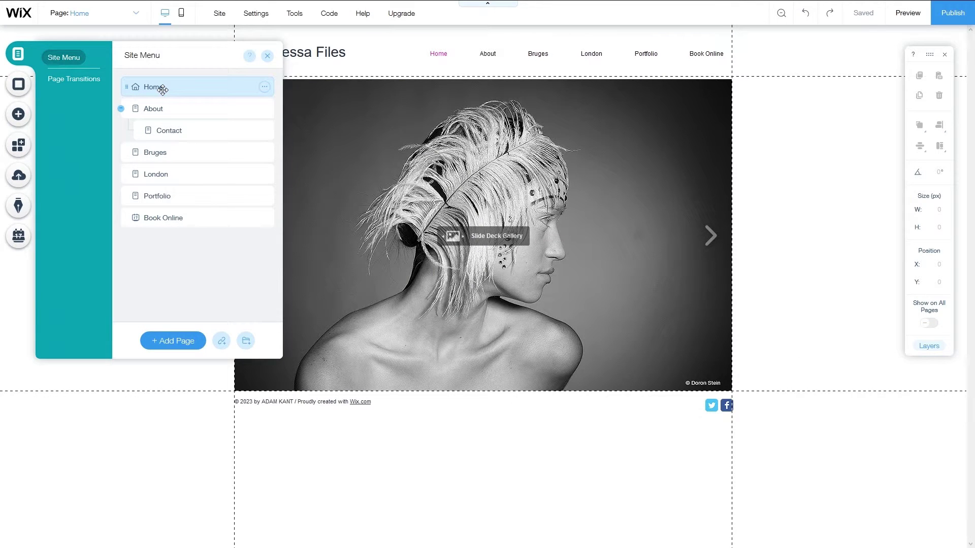
{"action": "left_click", "coordinate": [17, 113]}
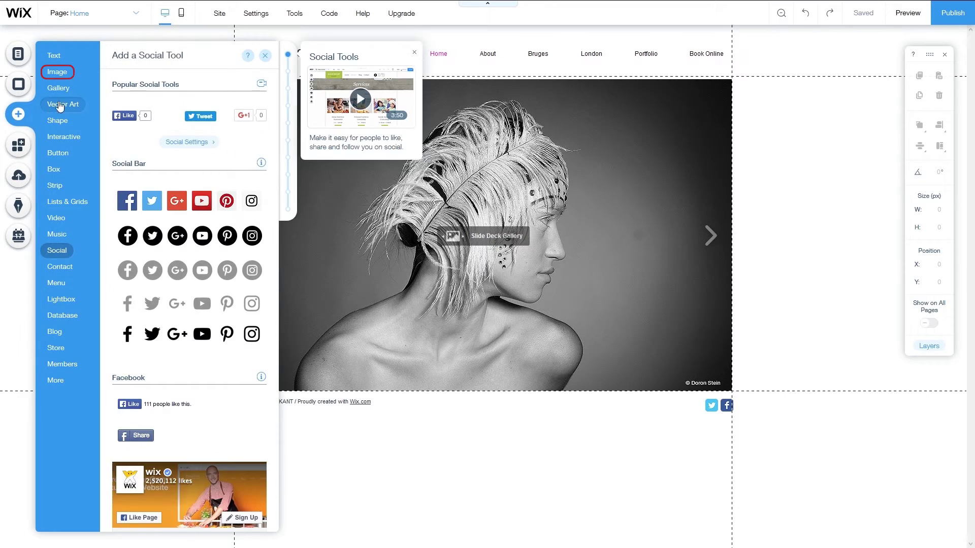
{"action": "left_click", "coordinate": [66, 73]}
{"action": "mouse_move", "coordinate": [68, 74]}
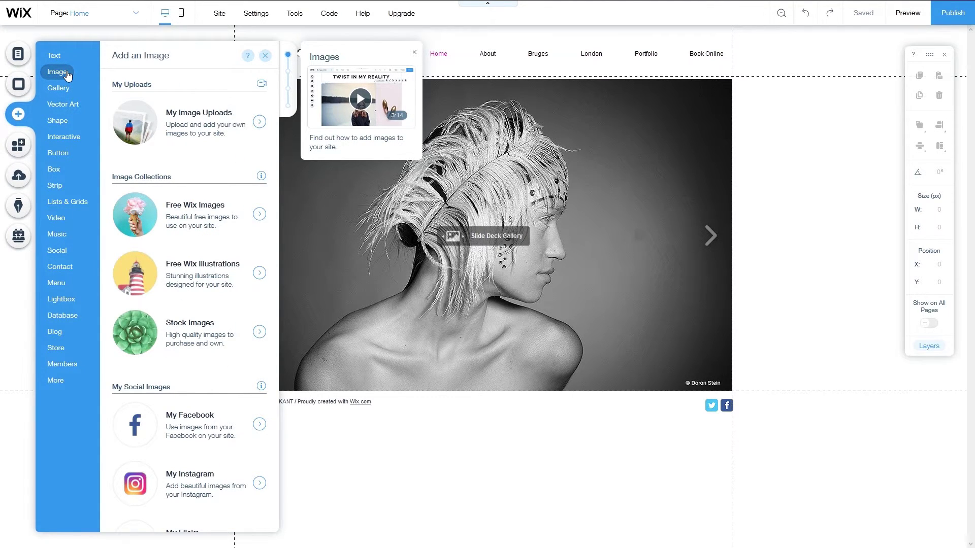
- Browse the uploaded, social, free Wix and Shutterstock image sources in the media library
{"action": "left_click", "coordinate": [259, 124]}
{"action": "left_click", "coordinate": [236, 140]}
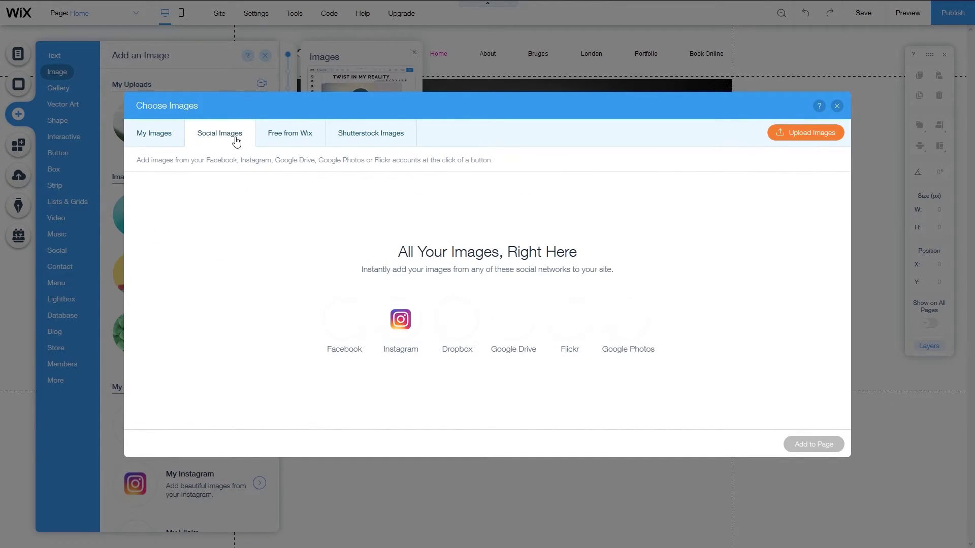
{"action": "left_click", "coordinate": [290, 134]}
{"action": "left_click", "coordinate": [364, 135]}
{"action": "left_click", "coordinate": [152, 135]}
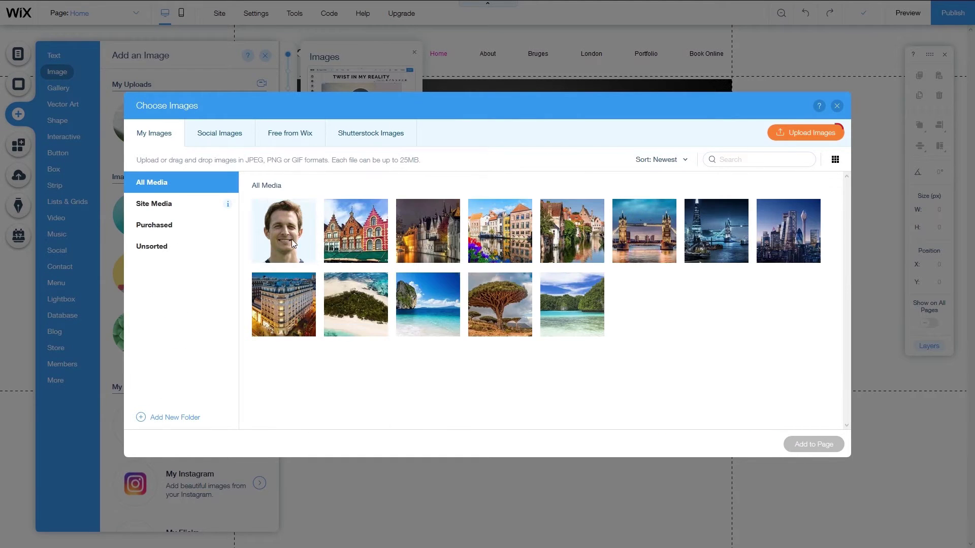
- Upload logo.jpg, place the apple image on the page and shrink it to about 92×64
{"action": "left_click", "coordinate": [797, 138]}
{"action": "left_click", "coordinate": [229, 175]}
{"action": "left_click", "coordinate": [407, 276]}
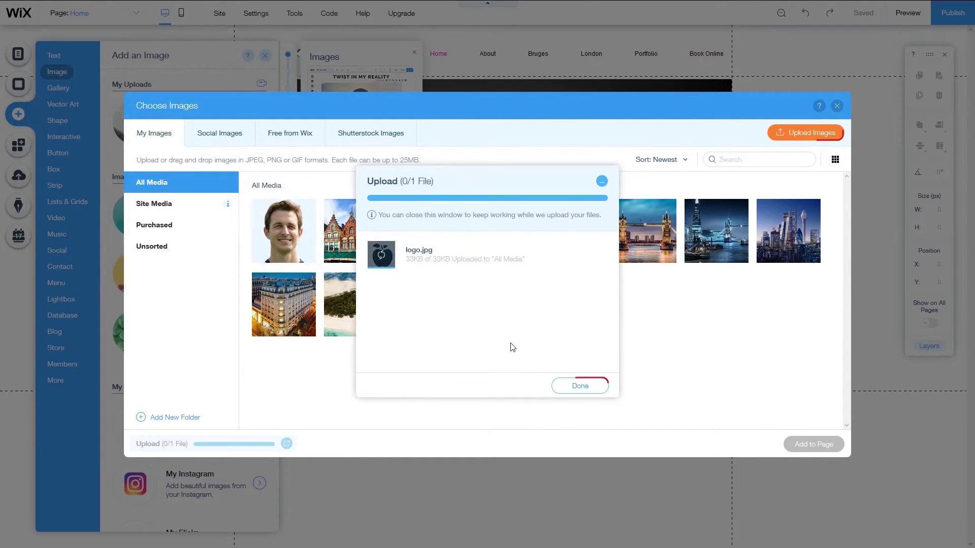
{"action": "left_click", "coordinate": [580, 386]}
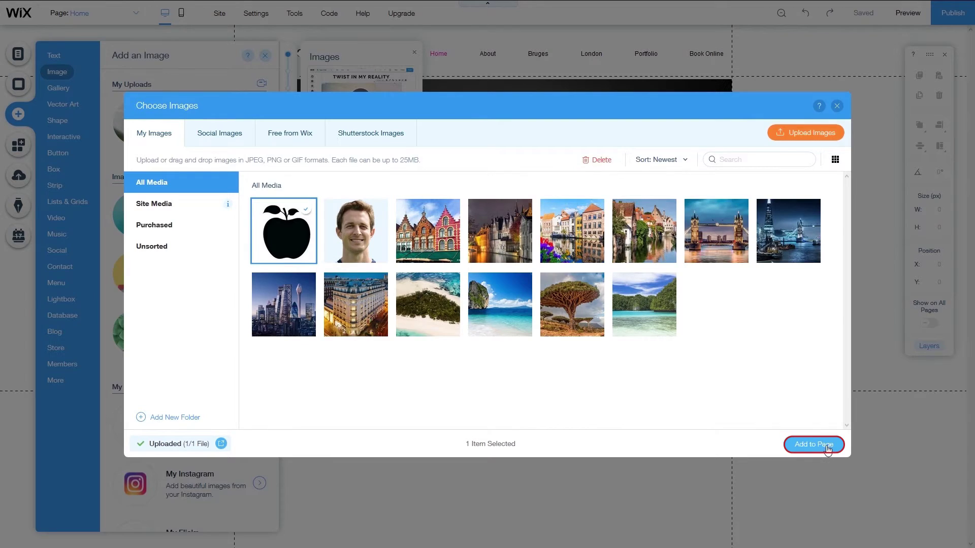
{"action": "left_click", "coordinate": [813, 445]}
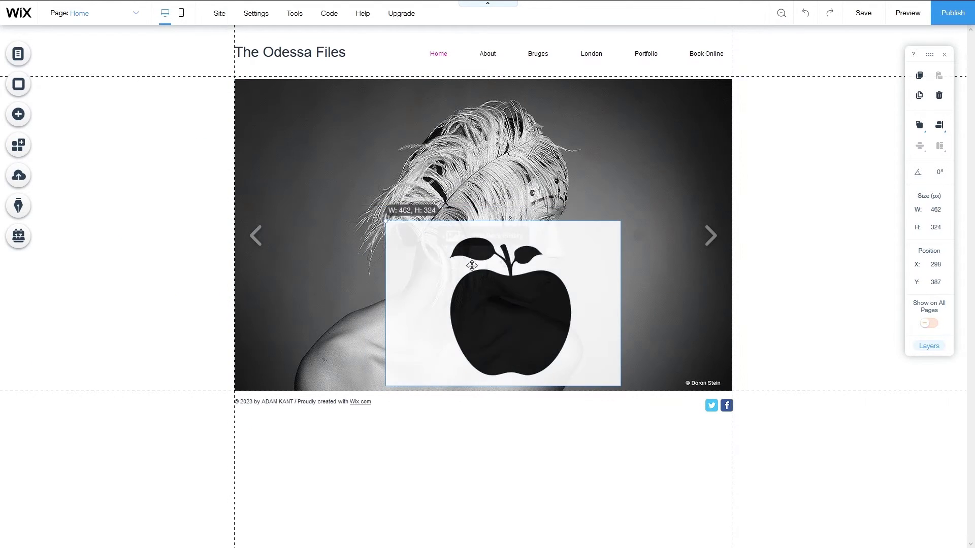
{"action": "left_click_drag", "start_coordinate": [386, 222], "coordinate": [378, 52]}
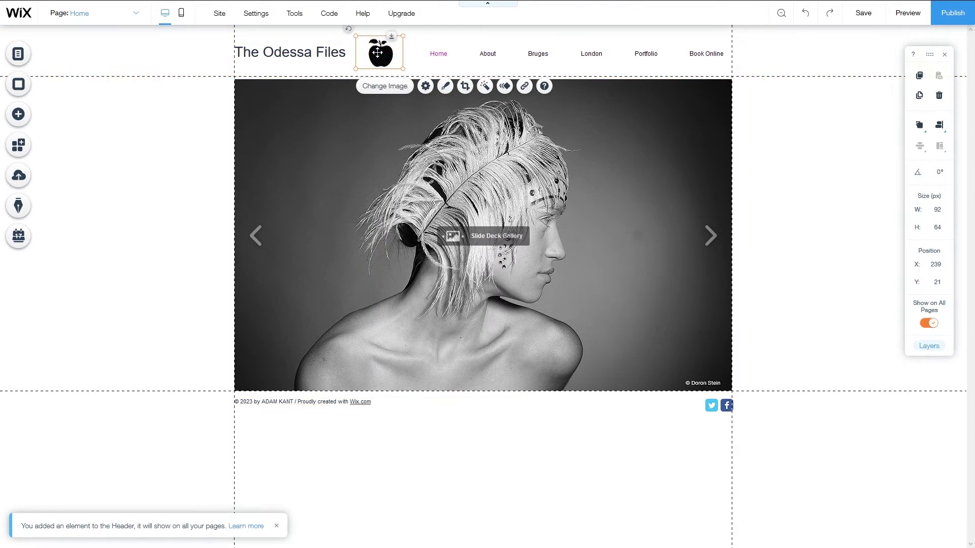
- Keep the header apple logo shown on all pages by toggling Show on All Pages off and back on
{"action": "right_click", "coordinate": [377, 52]}
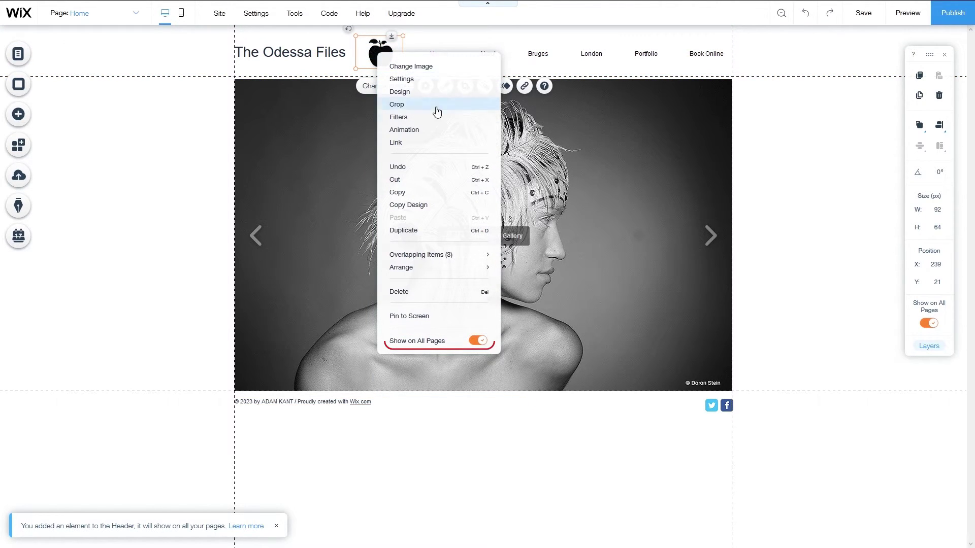
{"action": "left_click", "coordinate": [480, 342]}
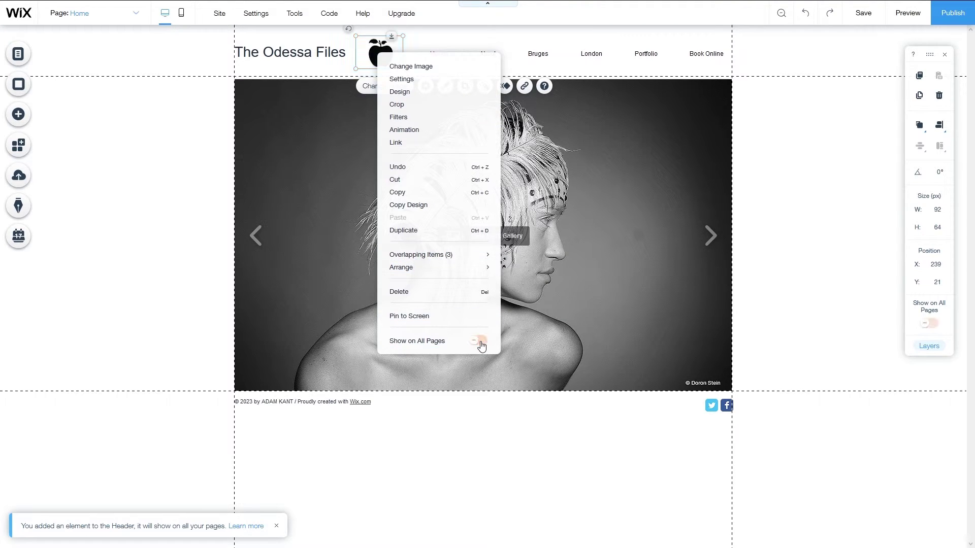
{"action": "left_click", "coordinate": [480, 342]}
{"action": "key", "text": "Escape"}
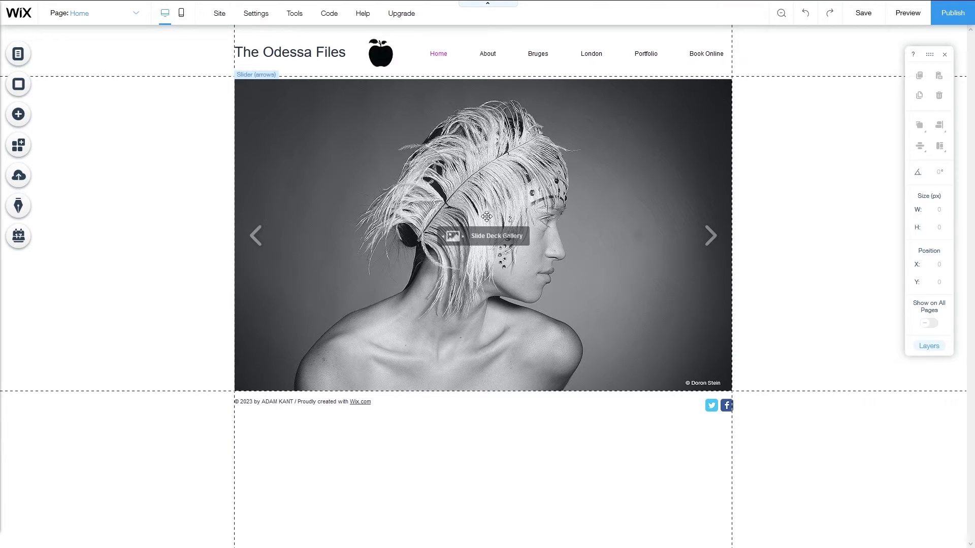
{"action": "left_click", "coordinate": [446, 202]}
- Upload four landscape photos and add them as the Home page slideshow's images
{"action": "left_click", "coordinate": [348, 147]}
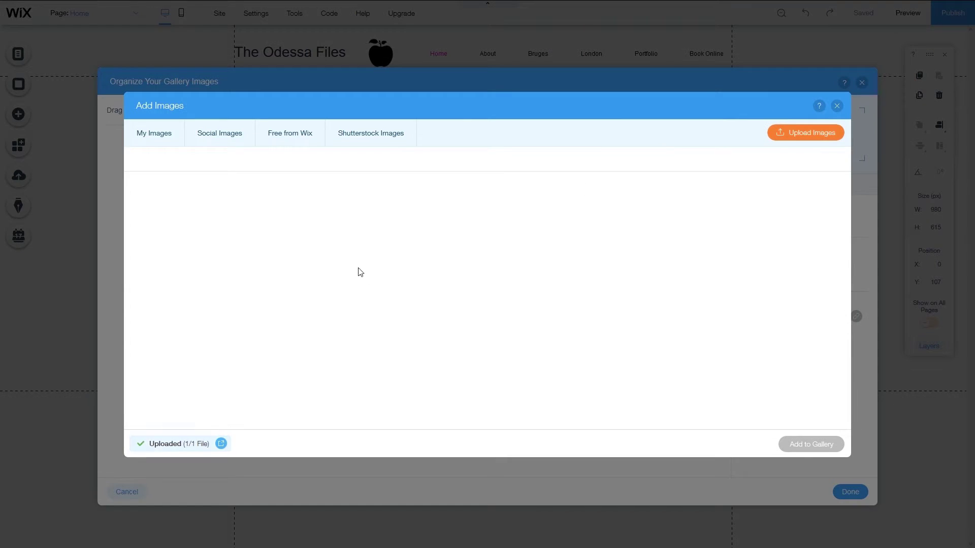
{"action": "left_click", "coordinate": [806, 132]}
{"action": "left_click", "coordinate": [406, 276]}
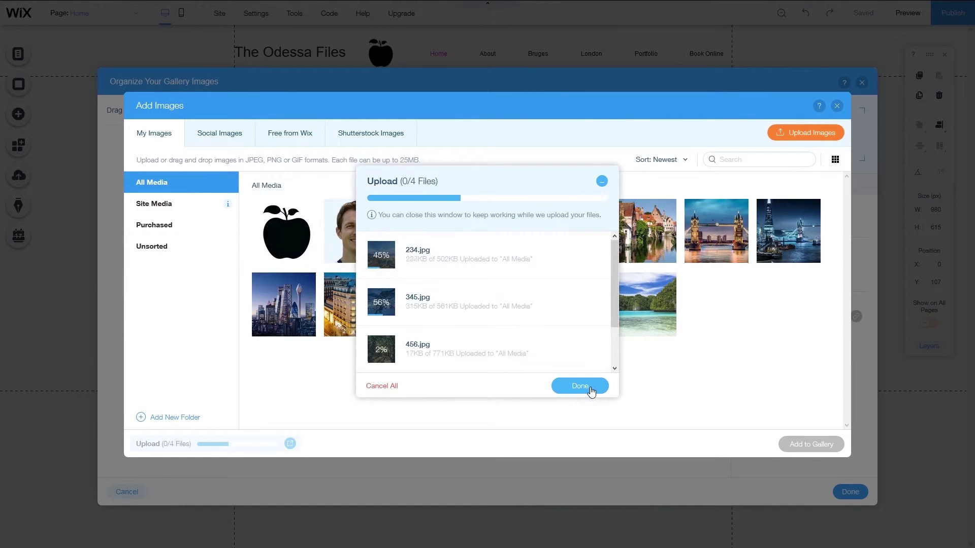
{"action": "left_click", "coordinate": [580, 386]}
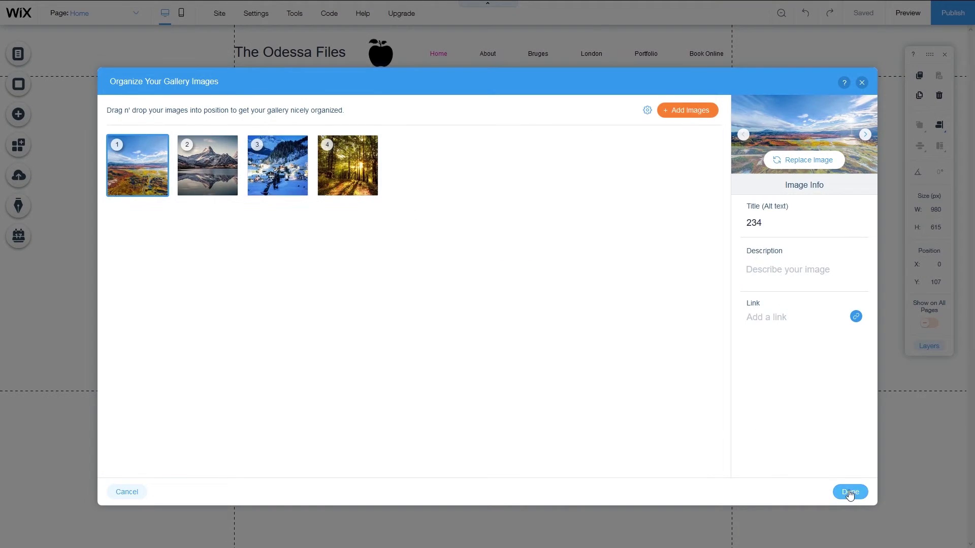
{"action": "left_click", "coordinate": [850, 492]}
{"action": "left_click", "coordinate": [184, 166]}
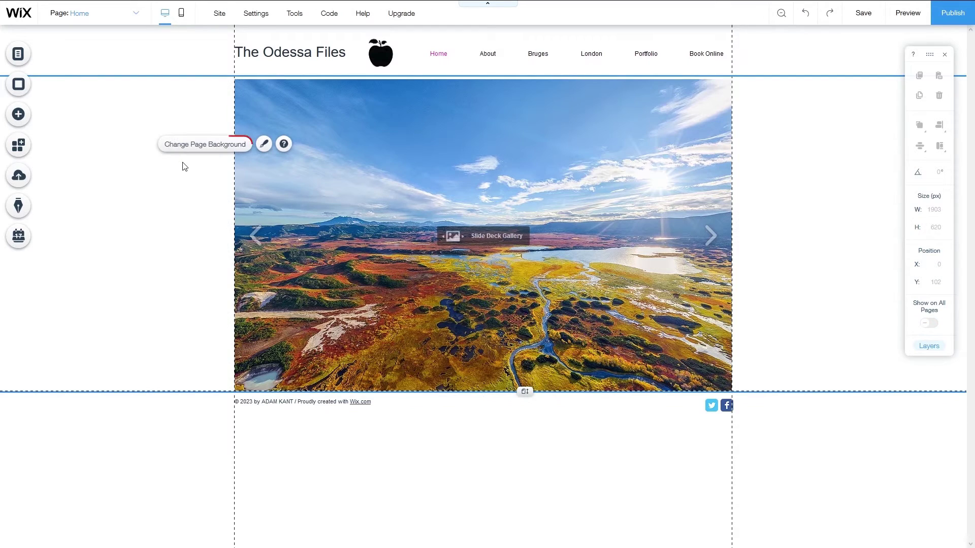
- Try the Winter Sports and Divers Underwater videos and a light blue colour as page background
{"action": "left_click", "coordinate": [229, 146]}
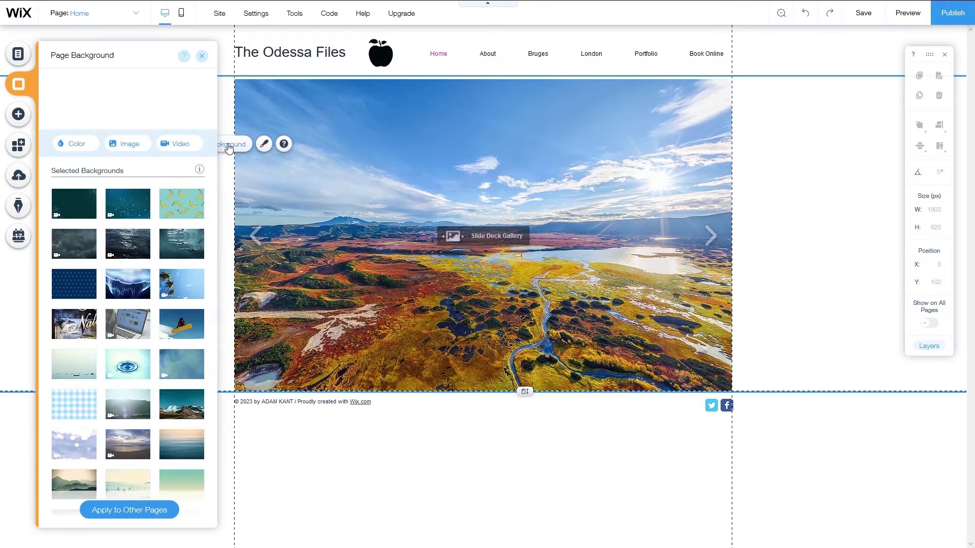
{"action": "mouse_move", "coordinate": [191, 288]}
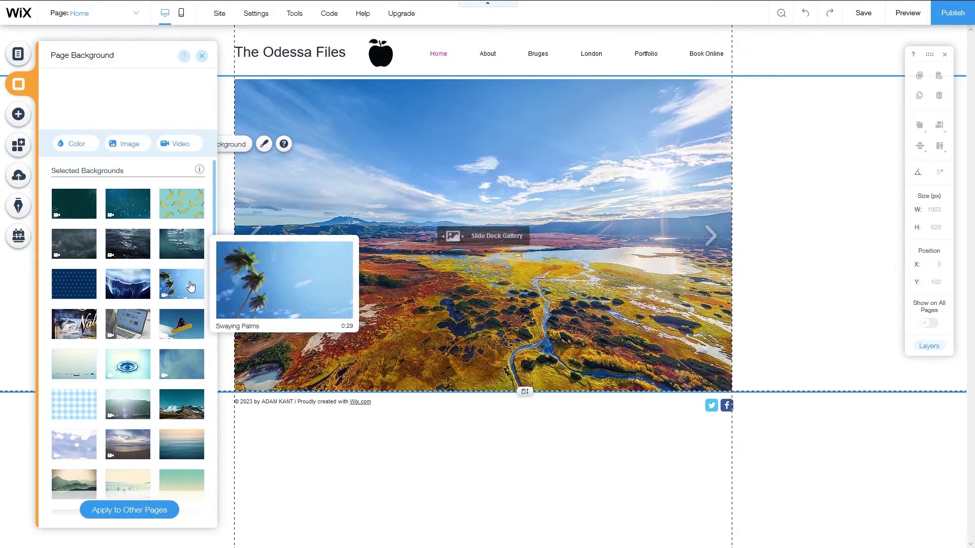
{"action": "left_click", "coordinate": [183, 322]}
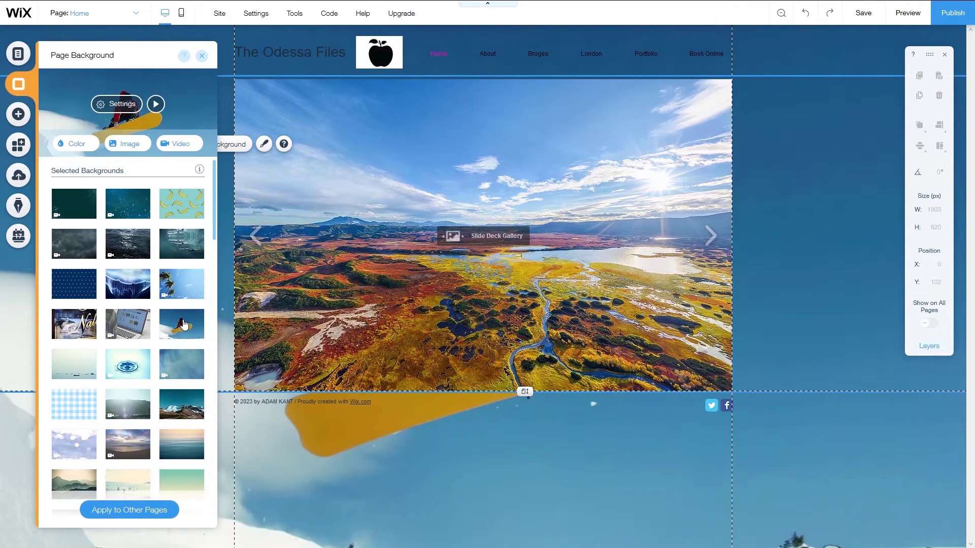
{"action": "left_click", "coordinate": [177, 250]}
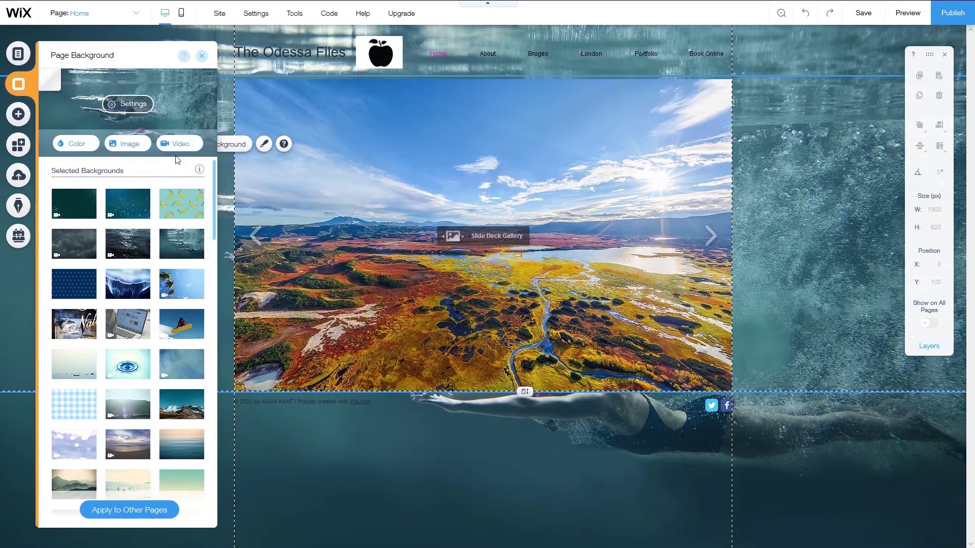
{"action": "left_click", "coordinate": [74, 144]}
{"action": "left_click", "coordinate": [126, 214]}
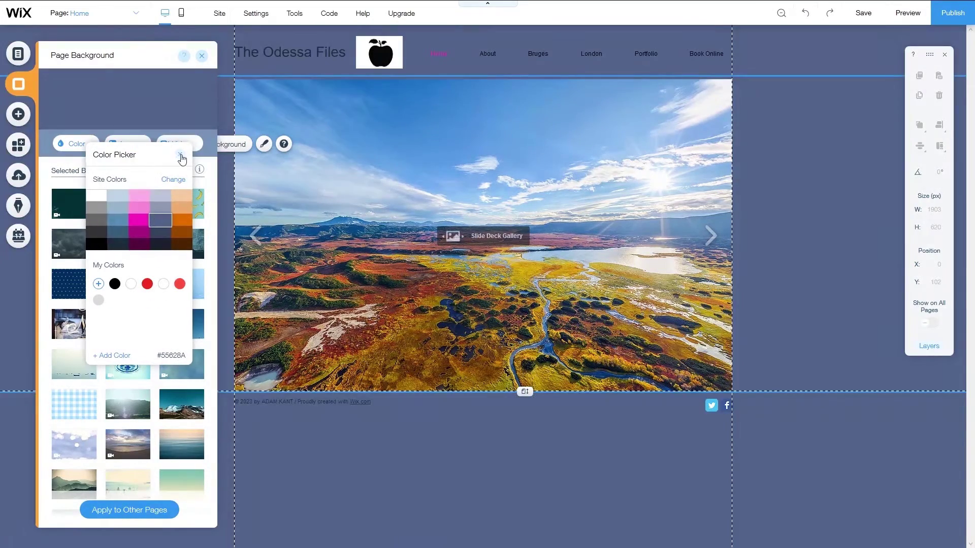
- Set the Swaying Palms video as the background for all pages, pause it, and preview the site
{"action": "left_click", "coordinate": [179, 146]}
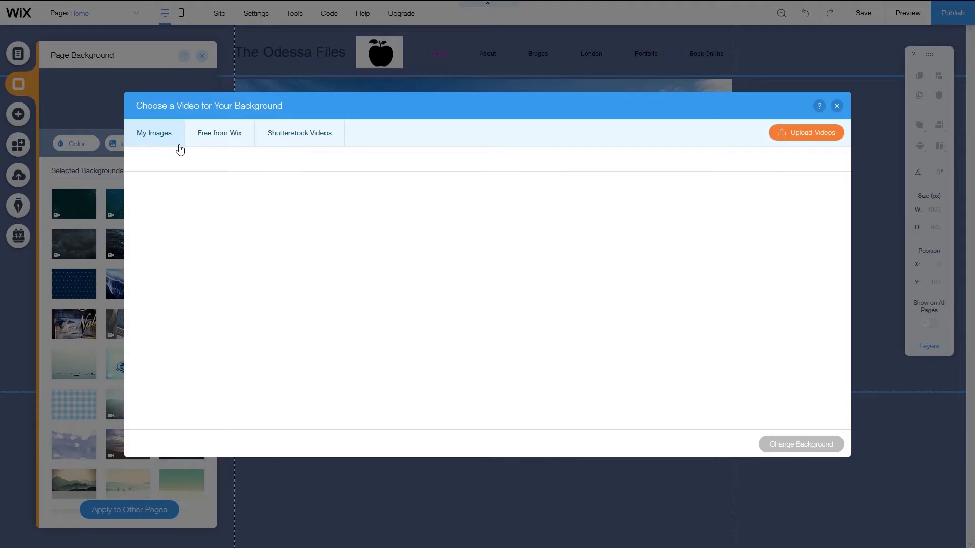
{"action": "left_click", "coordinate": [837, 106]}
{"action": "left_click", "coordinate": [156, 104]}
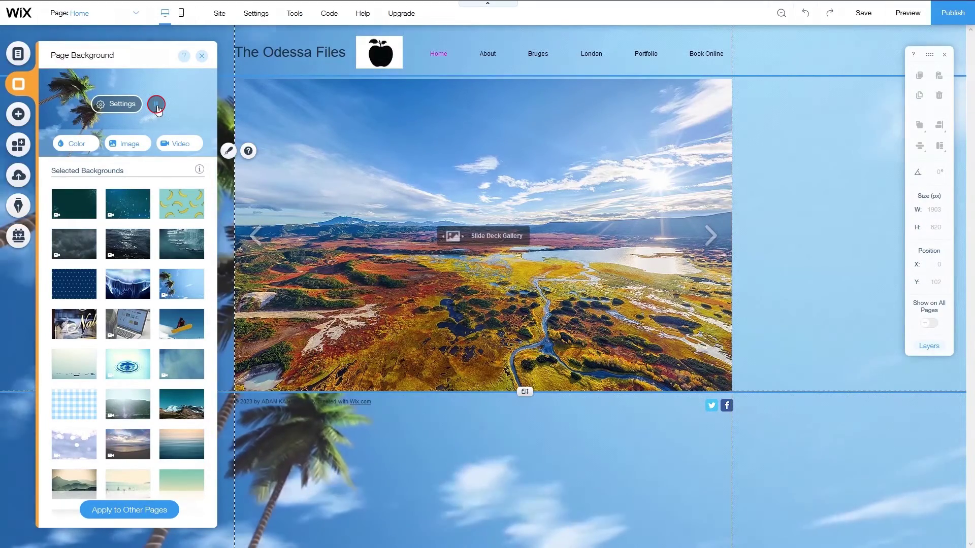
{"action": "left_click", "coordinate": [129, 510]}
{"action": "left_click", "coordinate": [239, 111]}
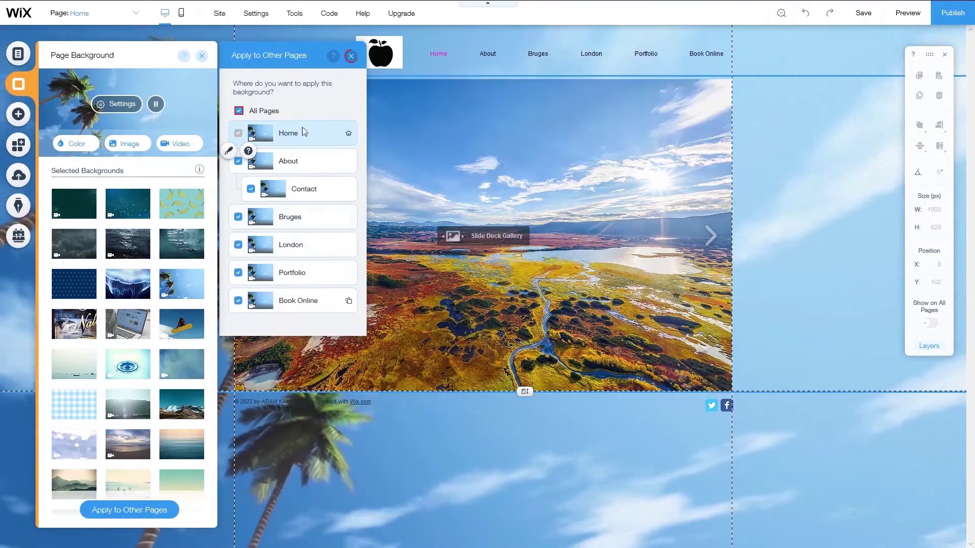
{"action": "left_click", "coordinate": [155, 105]}
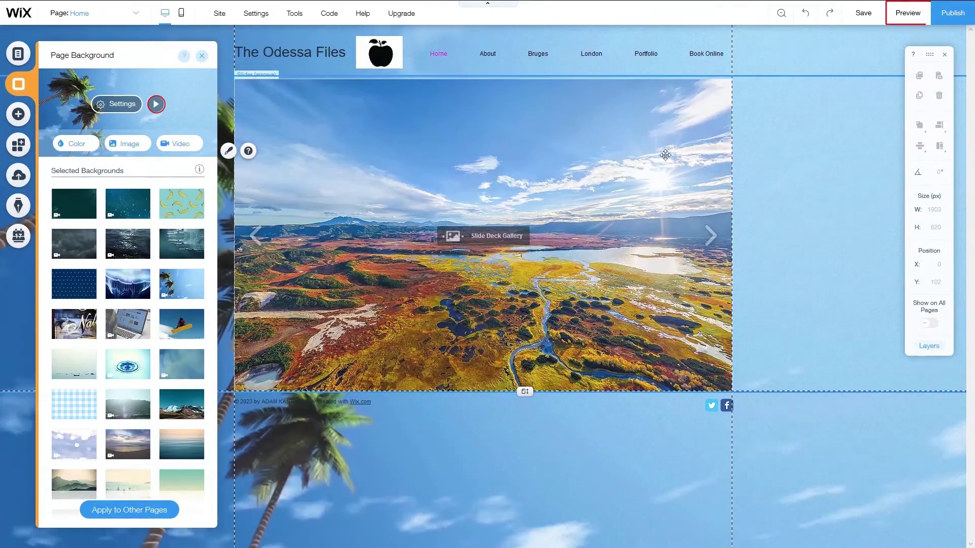
{"action": "left_click", "coordinate": [908, 13]}
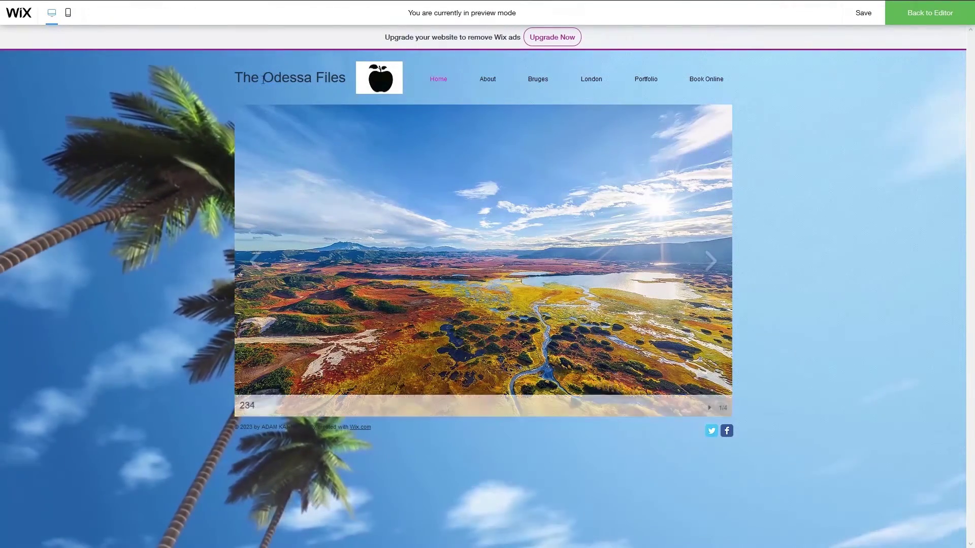
{"action": "left_click", "coordinate": [72, 21]}
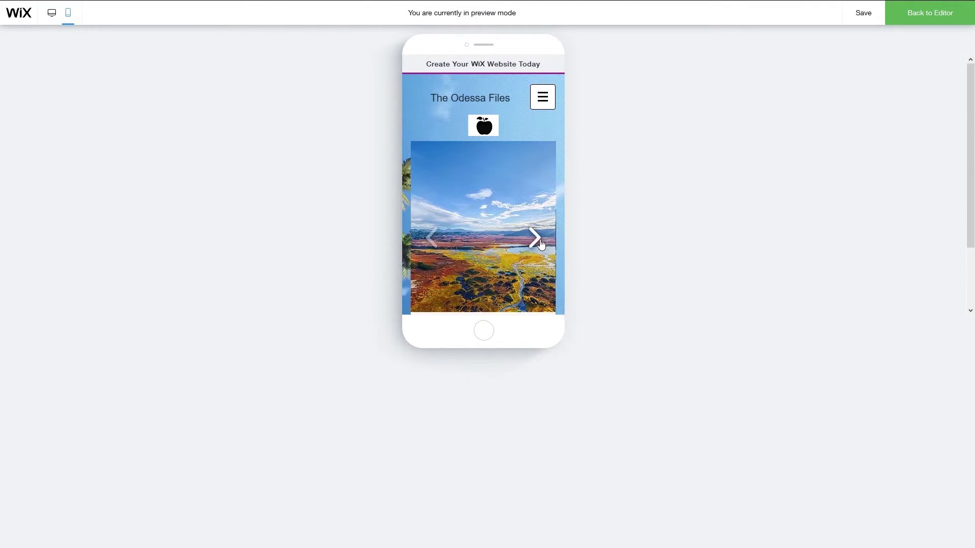
{"action": "left_click", "coordinate": [537, 240]}
{"action": "left_click", "coordinate": [536, 240]}
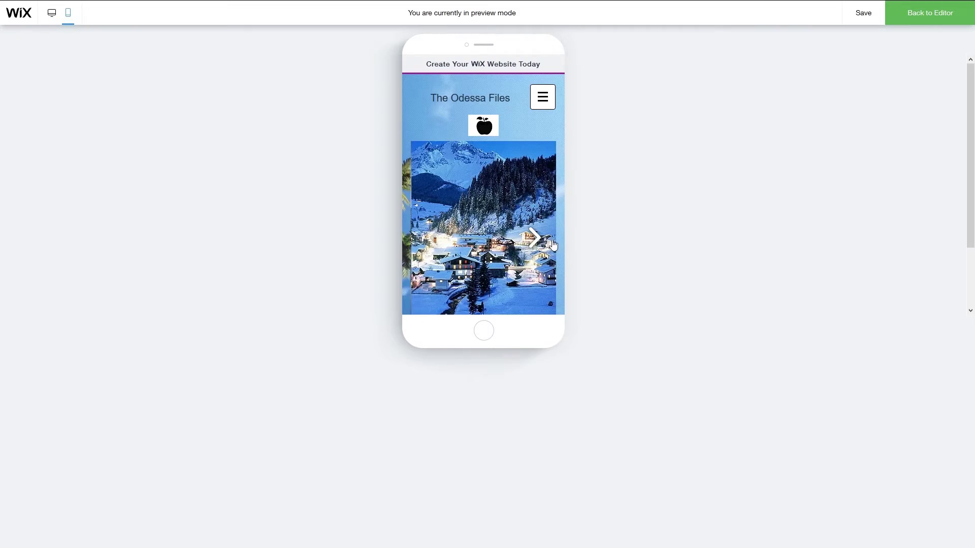
{"action": "left_click", "coordinate": [52, 21]}
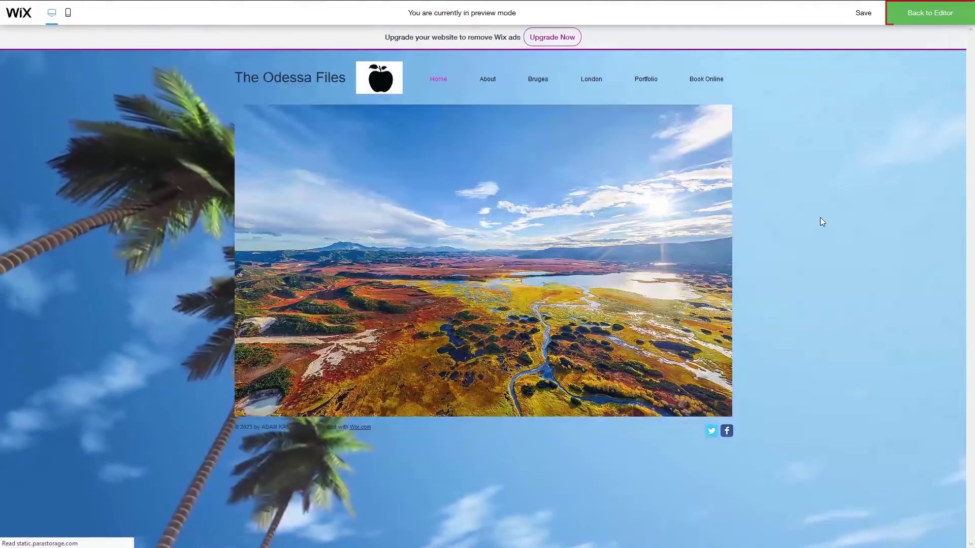
{"action": "left_click", "coordinate": [923, 29]}
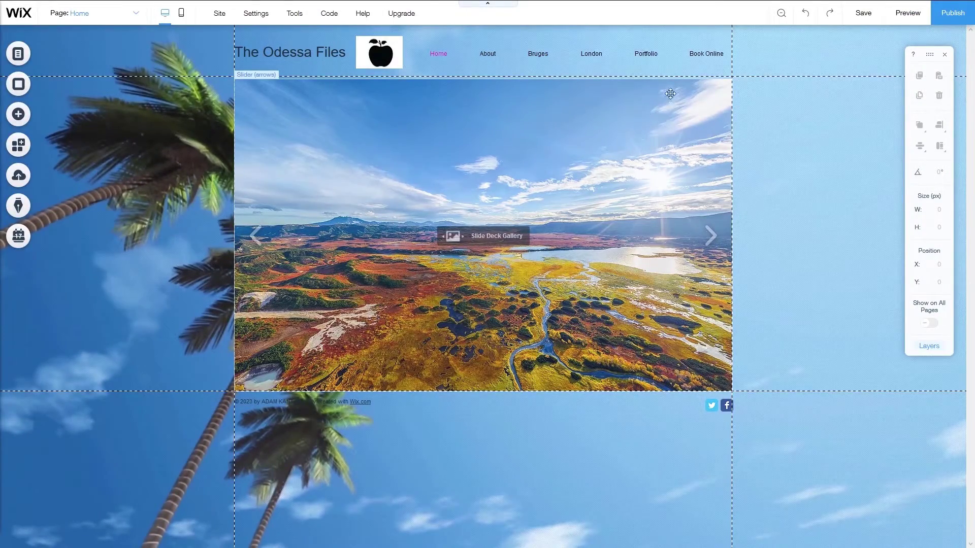
{"action": "left_click", "coordinate": [951, 19]}
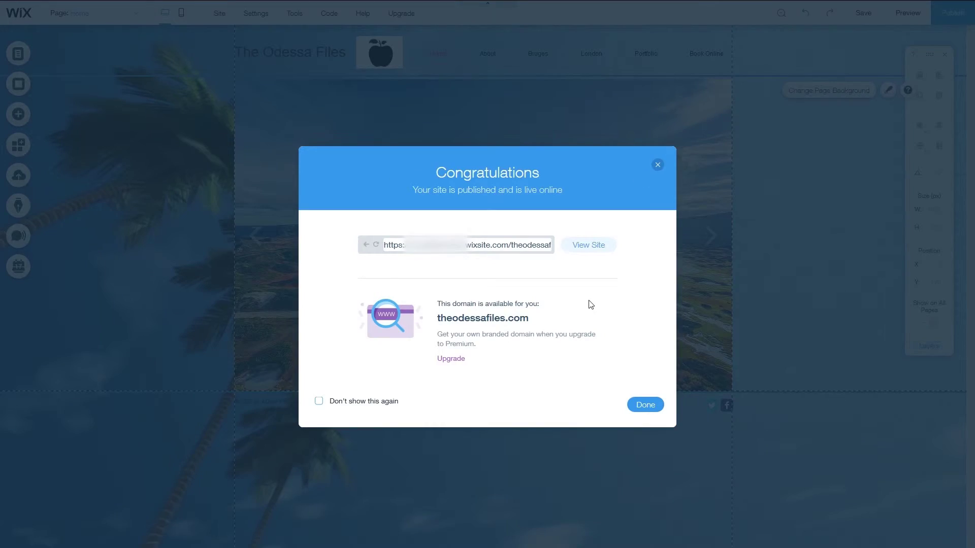
- Dismiss the publish confirmation and return to the Home page in the editor
{"action": "left_click", "coordinate": [642, 405]}
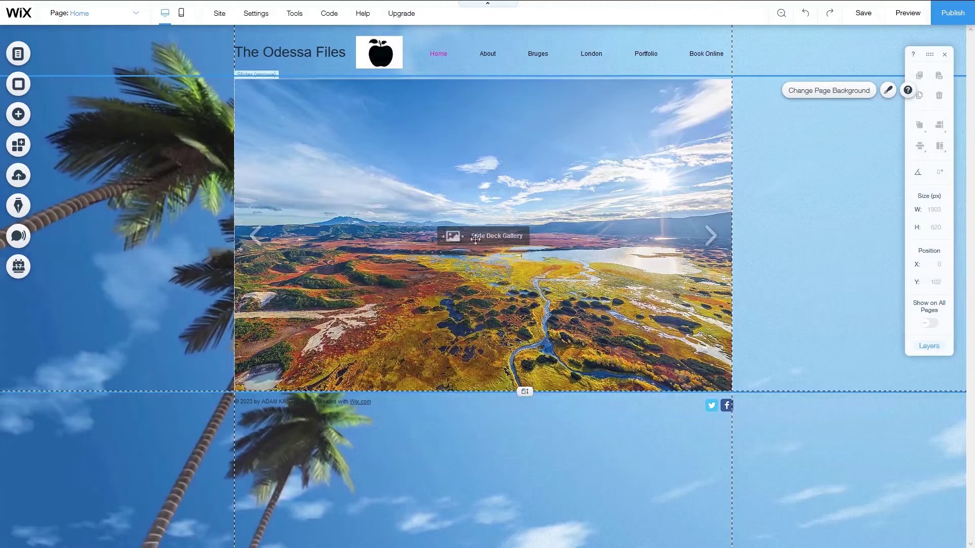
{"action": "mouse_move", "coordinate": [222, 17]}
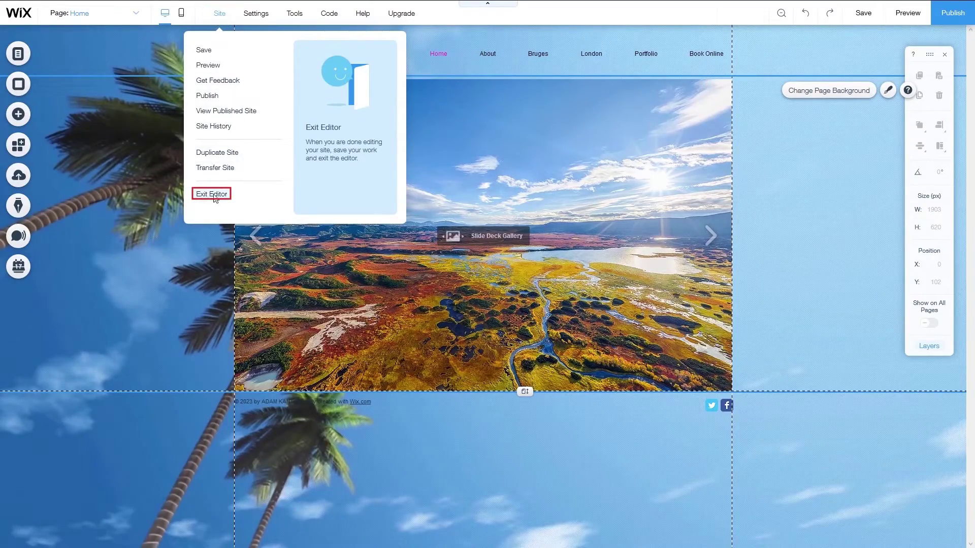
- Exit the editor to the Theodessafiles dashboard and check its Site Actions list
{"action": "left_click", "coordinate": [212, 195]}
{"action": "left_click", "coordinate": [555, 218]}
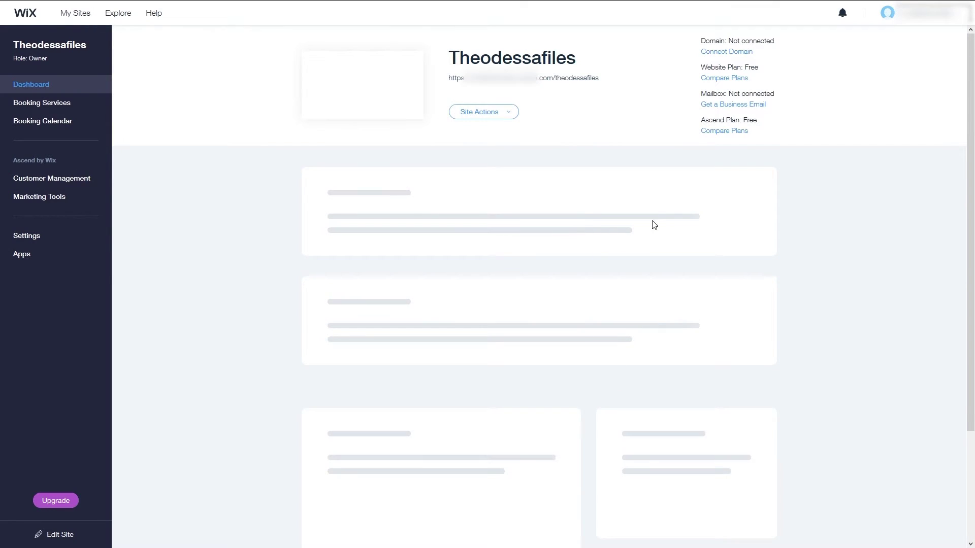
{"action": "left_click", "coordinate": [490, 111]}
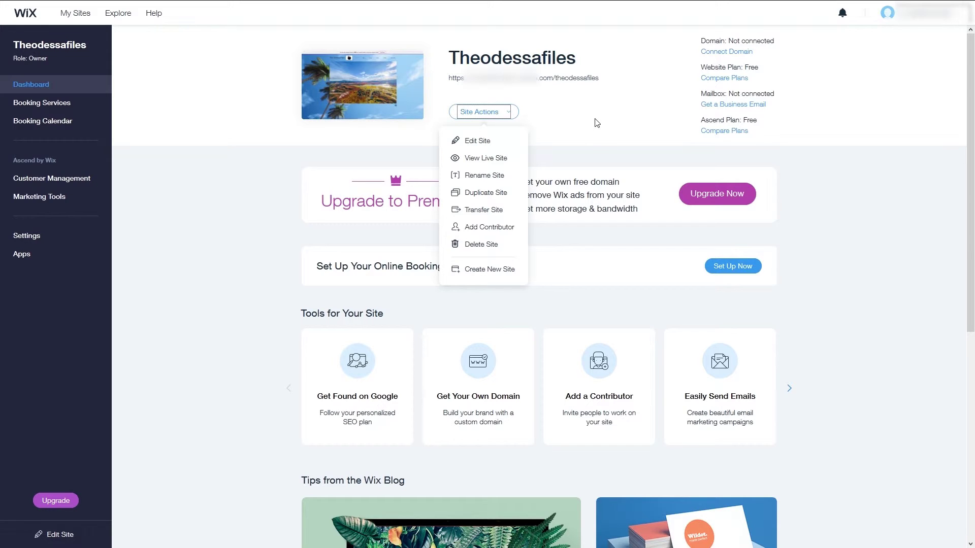
{"action": "left_click", "coordinate": [225, 118]}
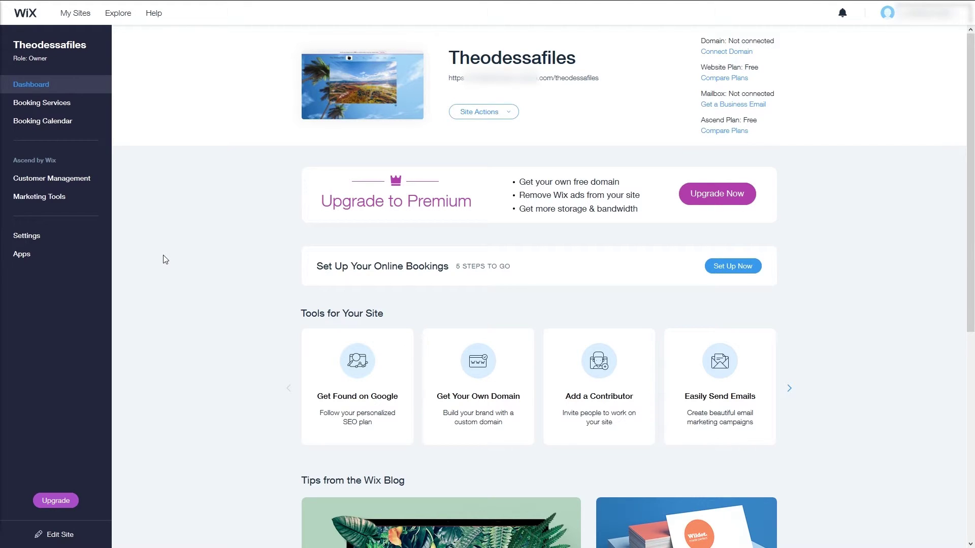
- Bring up the premium plans from the Upgrade button in the dashboard sidebar
{"action": "left_click", "coordinate": [70, 505]}
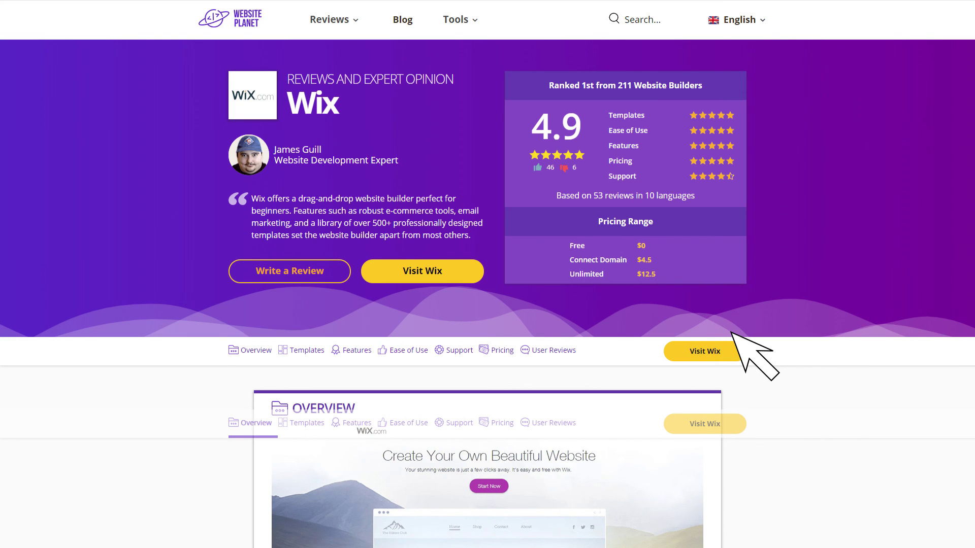
- Scroll the Website Planet Wix review down to its Overview section
{"action": "scroll", "coordinate": [731, 333], "scroll_direction": "down", "scroll_amount": 5}
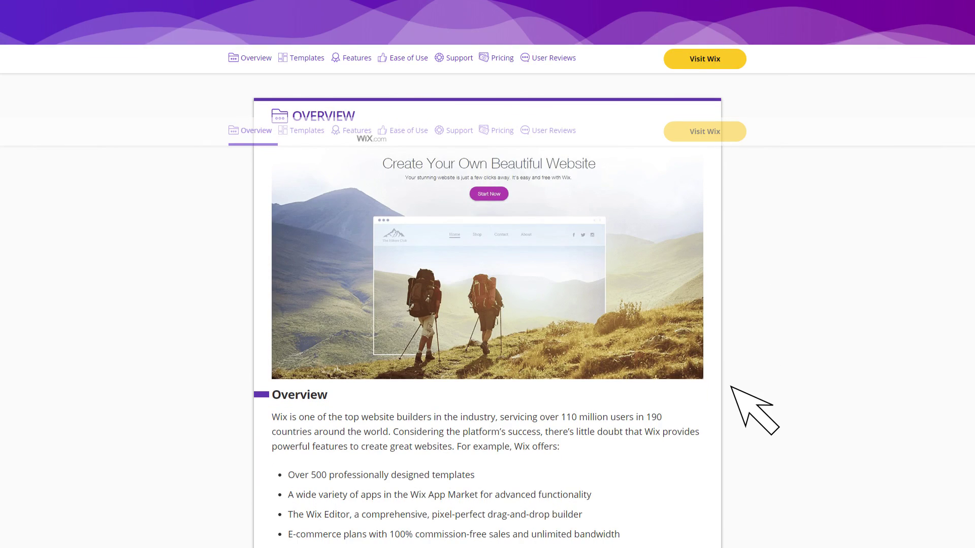